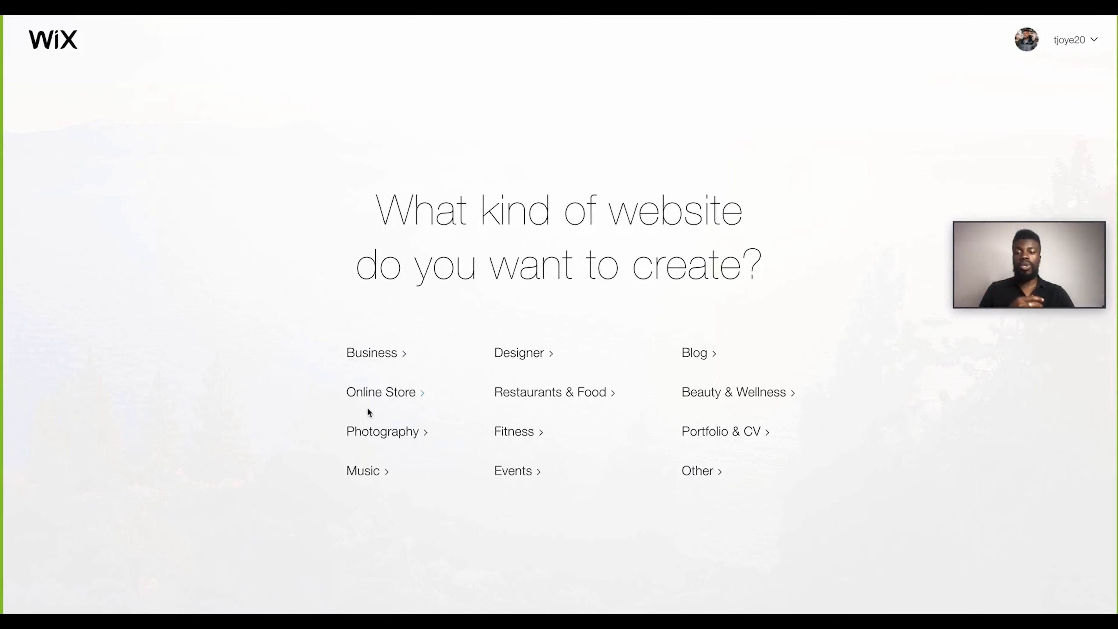
Choose an online store as the website type and build it from a template with the Editor.
left_click(398, 395)
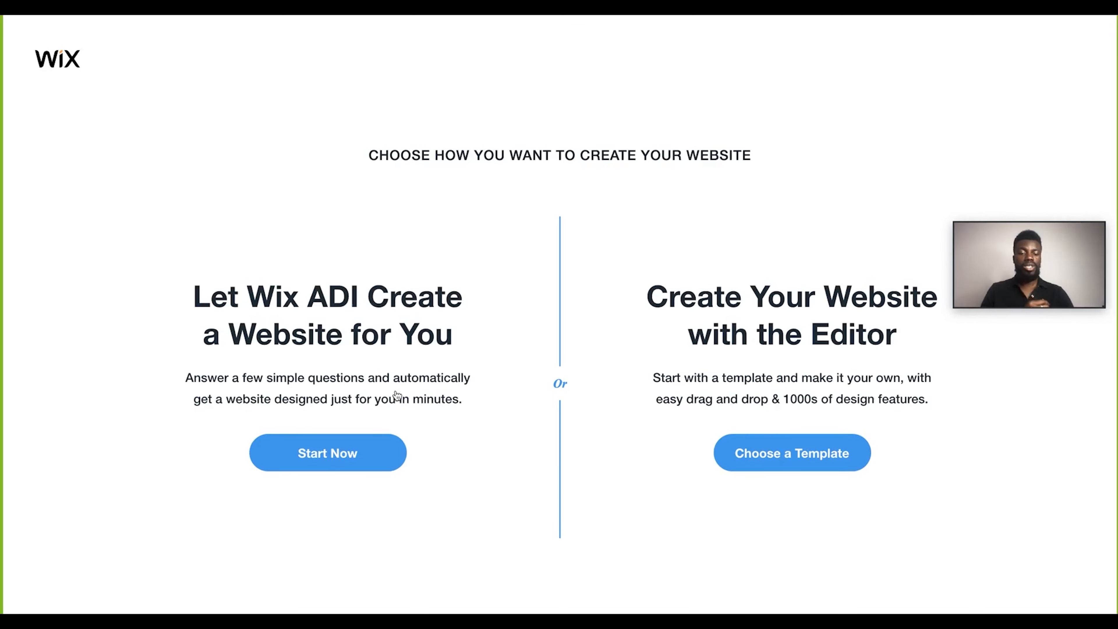
left_click(769, 456)
Browse the eCommerce website templates, preview the Face Mask Shop template and open it for editing.
scroll(632, 465, "down", 2)
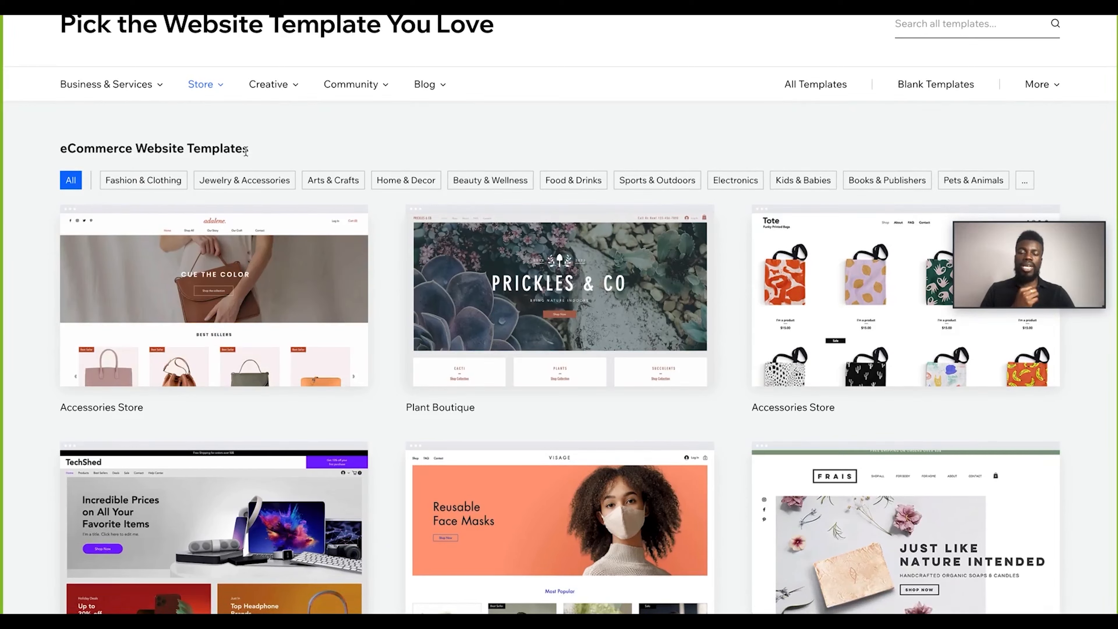
scroll(482, 339, "down", 3)
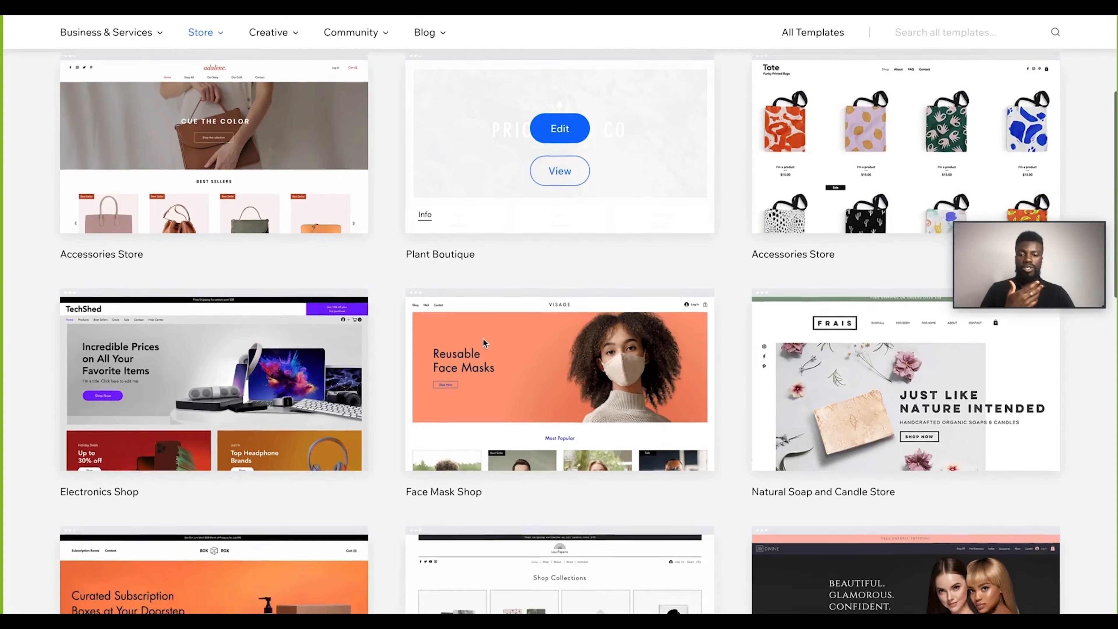
scroll(483, 338, "down", 8)
scroll(383, 462, "down", 2)
scroll(384, 462, "up", 6)
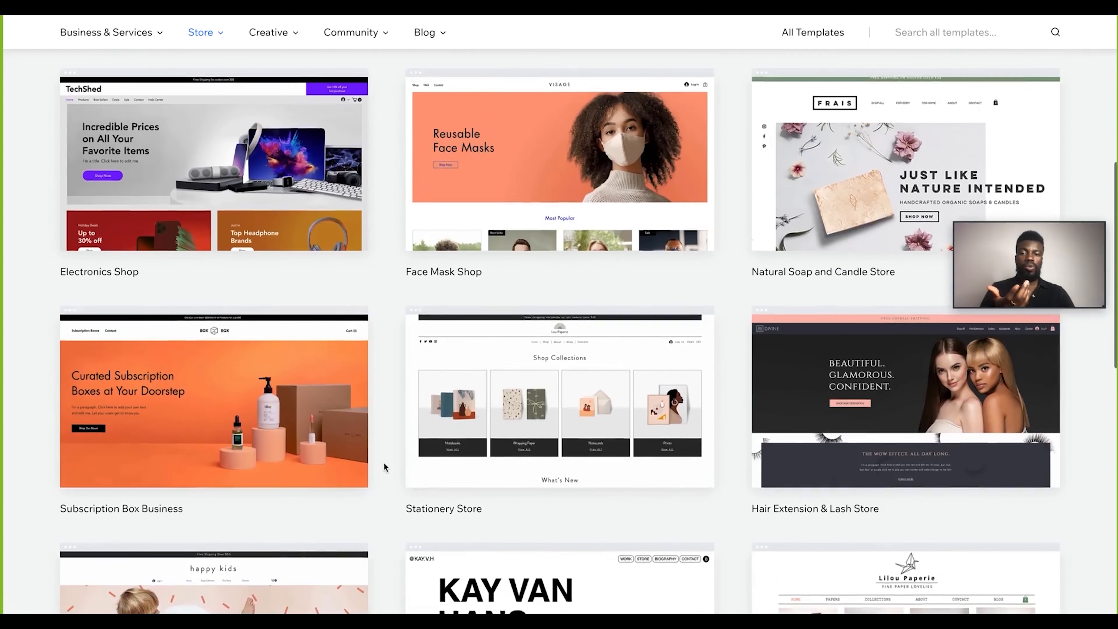
scroll(383, 462, "up", 2)
mouse_move(559, 293)
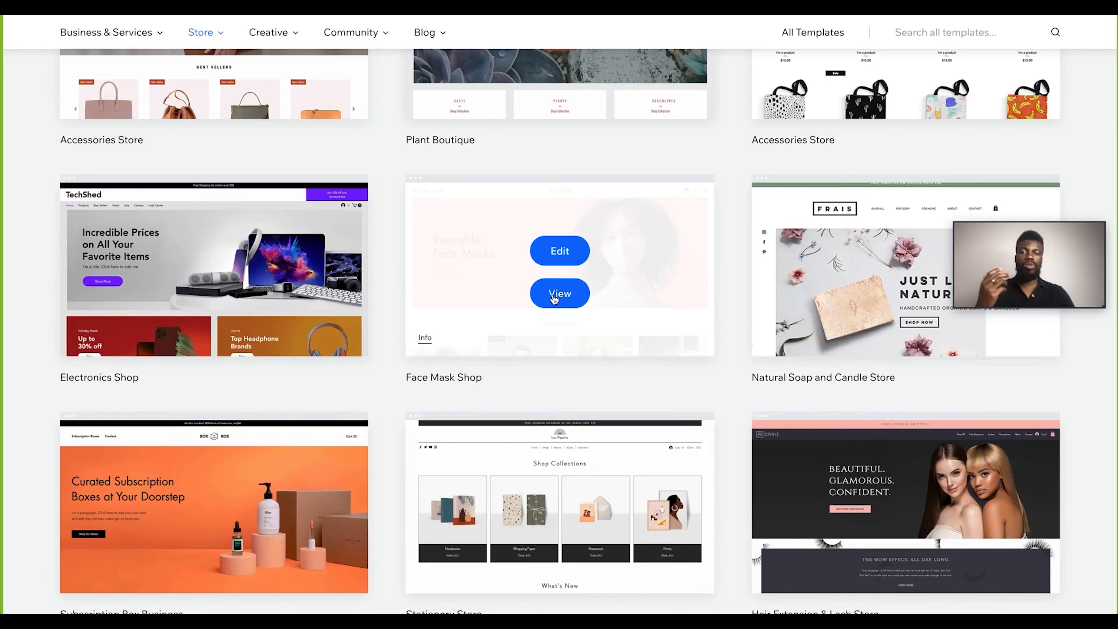
left_click(555, 294)
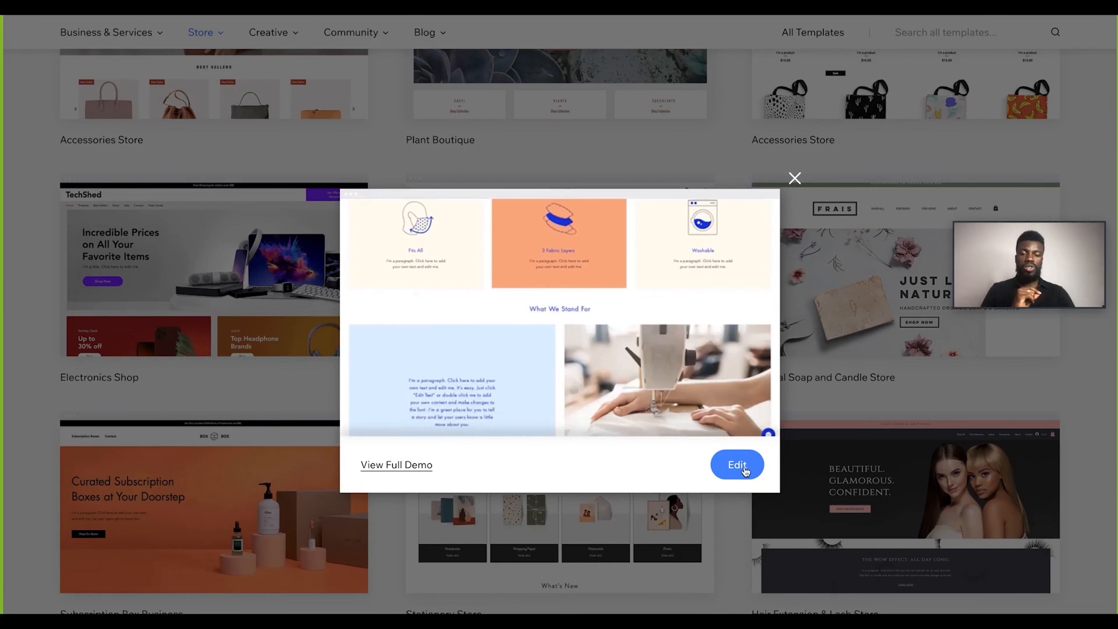
left_click(738, 465)
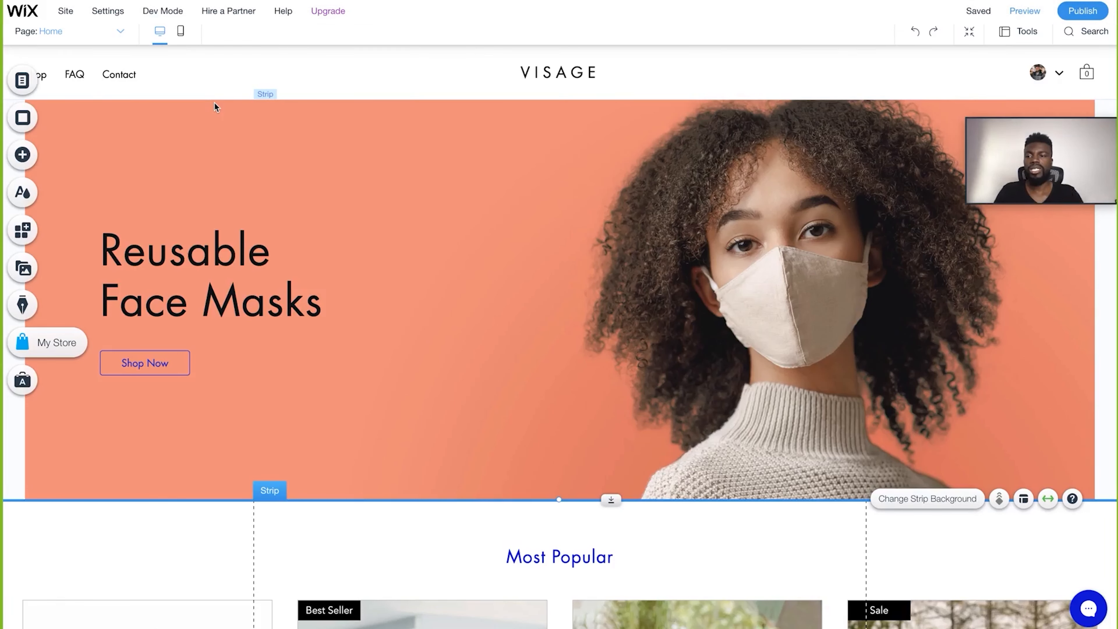
Review the site's main pages and look through the product listings on the Shop page.
left_click(26, 79)
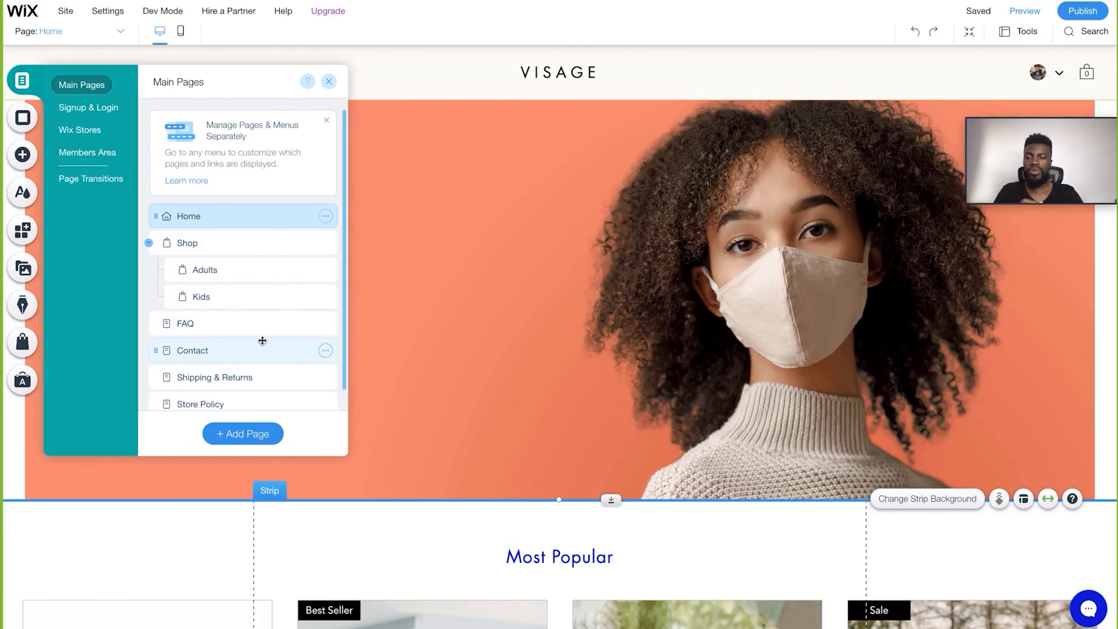
scroll(263, 340, "down", 1)
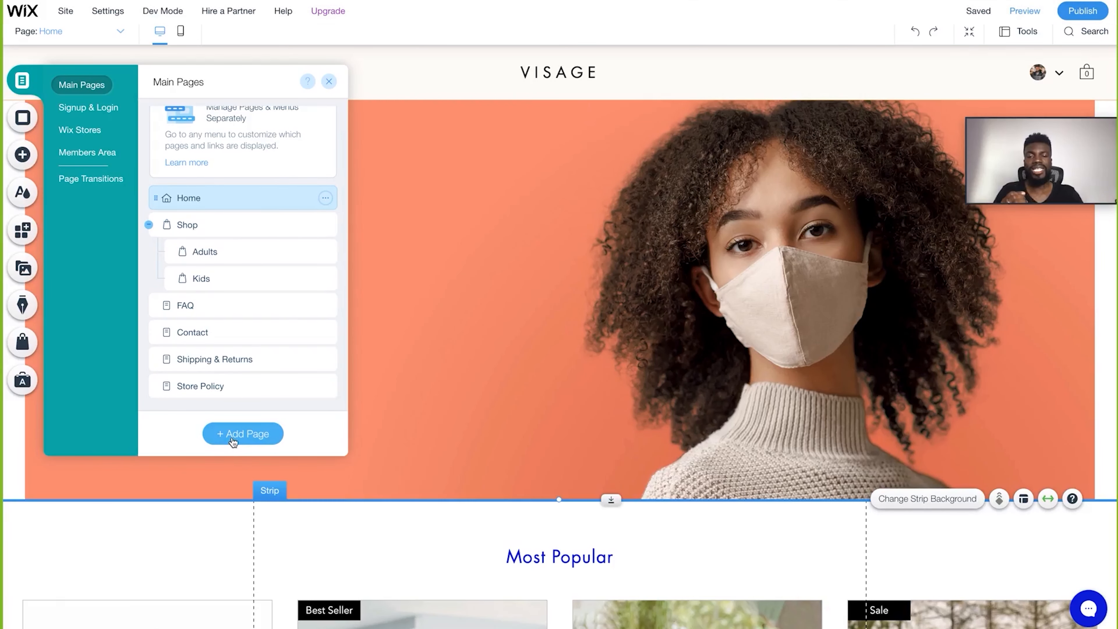
left_click(225, 229)
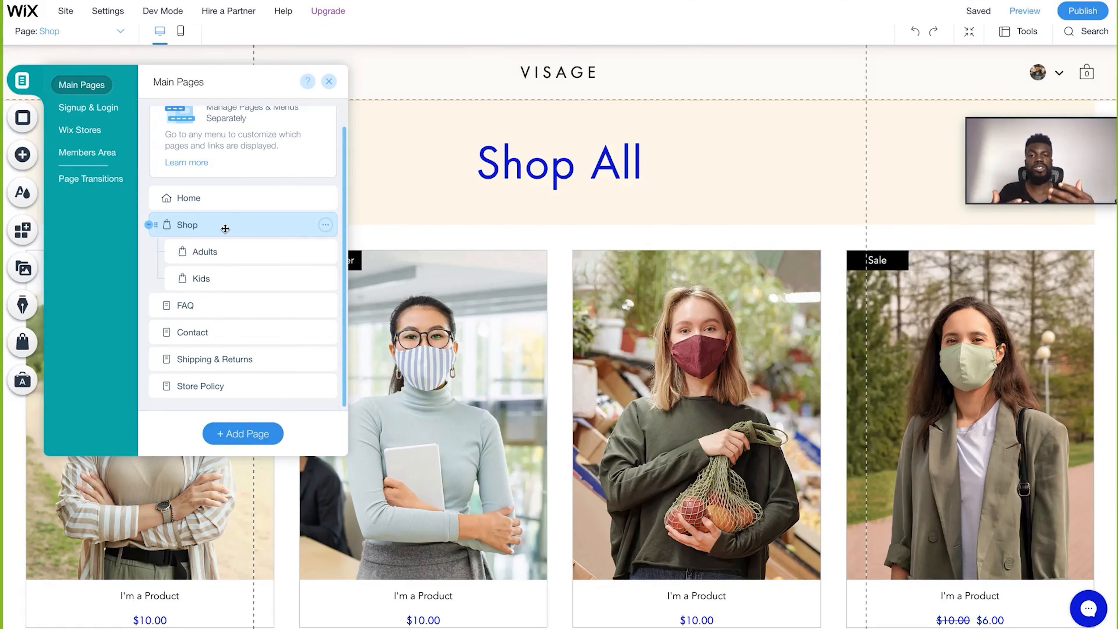
scroll(595, 338, "down", 5)
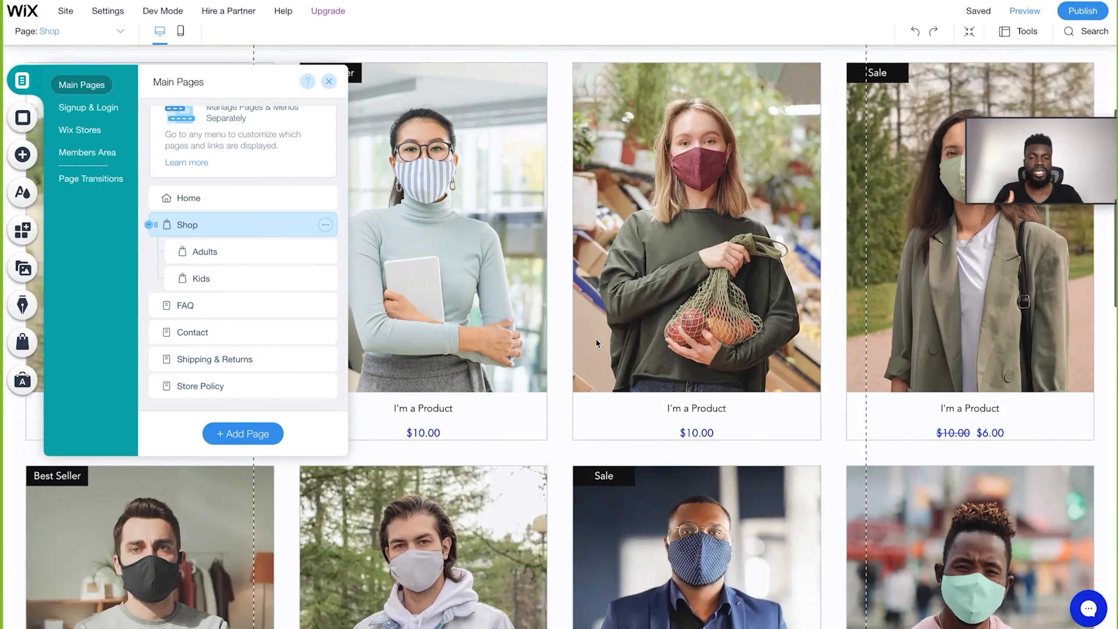
scroll(595, 339, "down", 10)
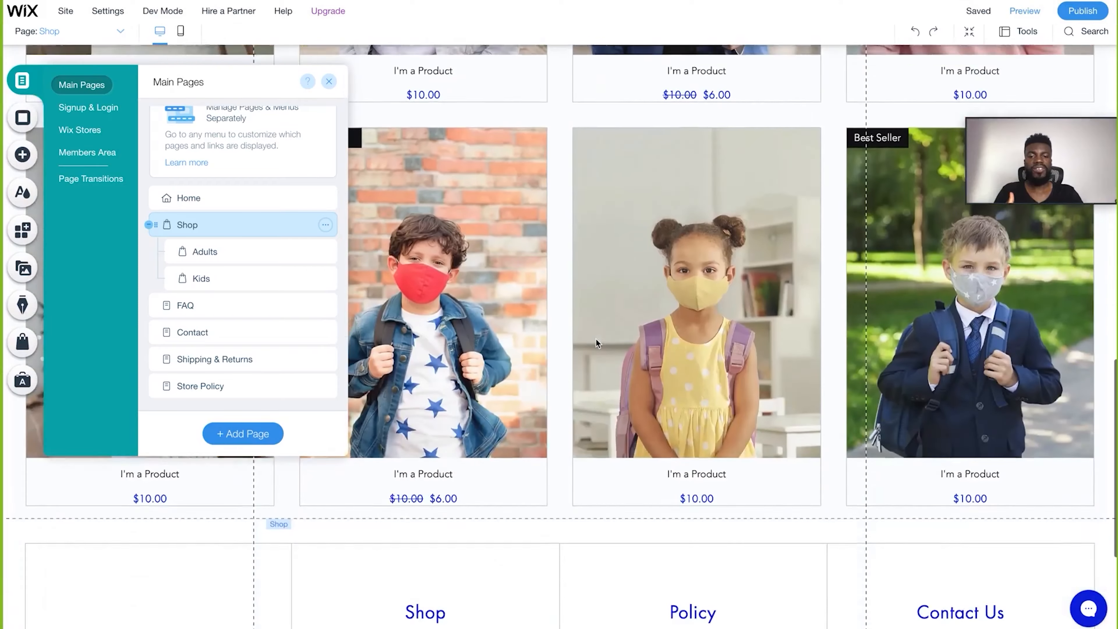
scroll(595, 338, "up", 15)
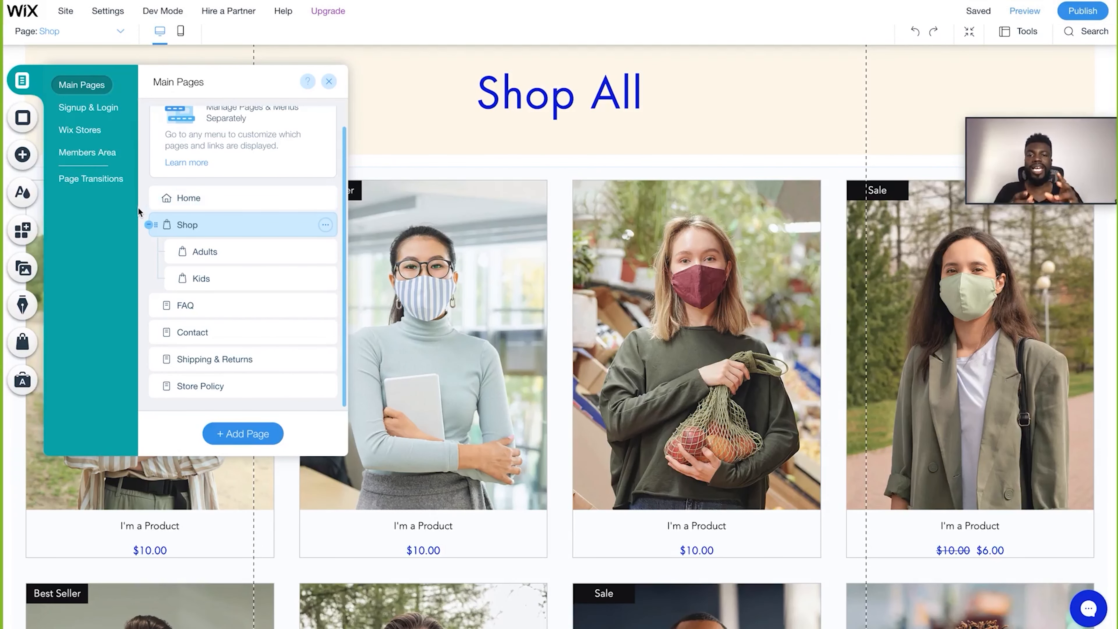
Look at the Members Area pages and view the My Orders page.
left_click(87, 153)
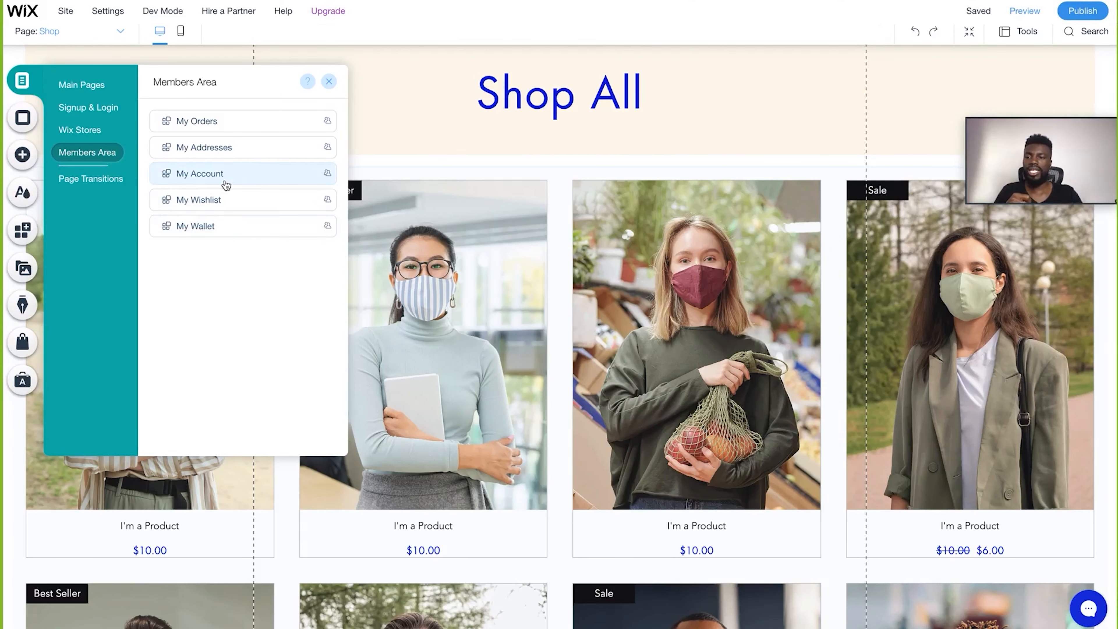
left_click(212, 124)
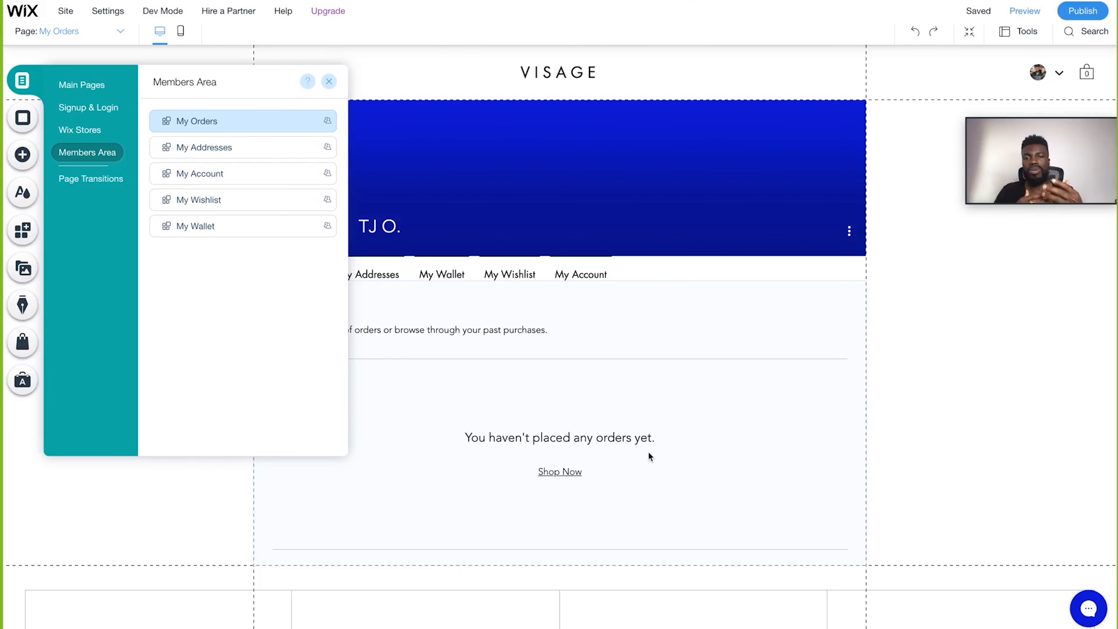
left_click(329, 82)
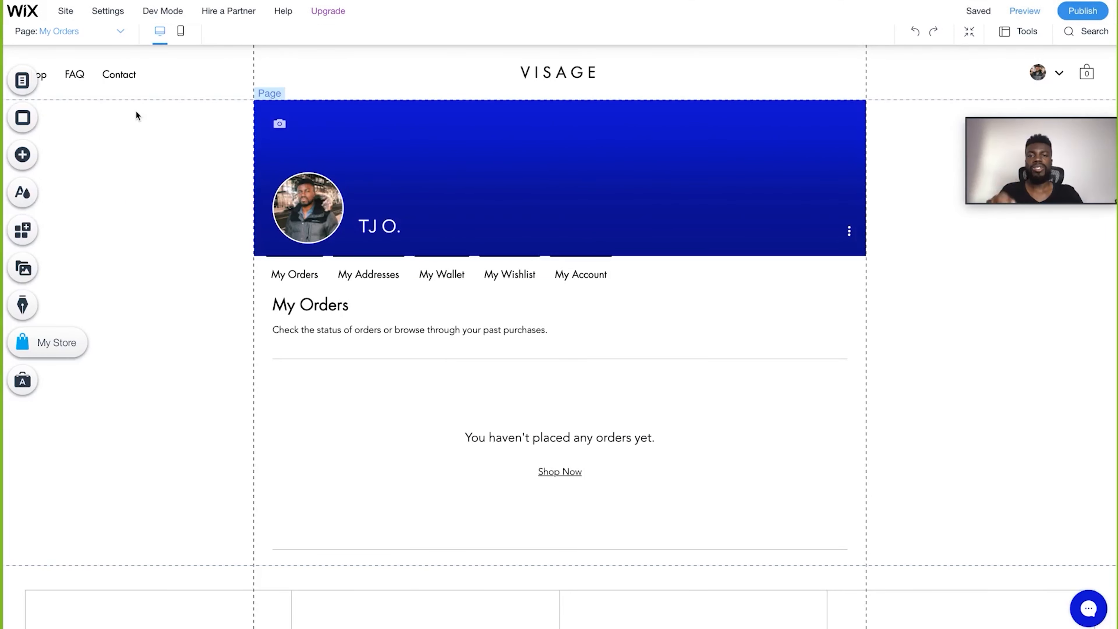
Browse the elements that can be added to the page, including lists and grids, text styles and button designs.
left_click(28, 156)
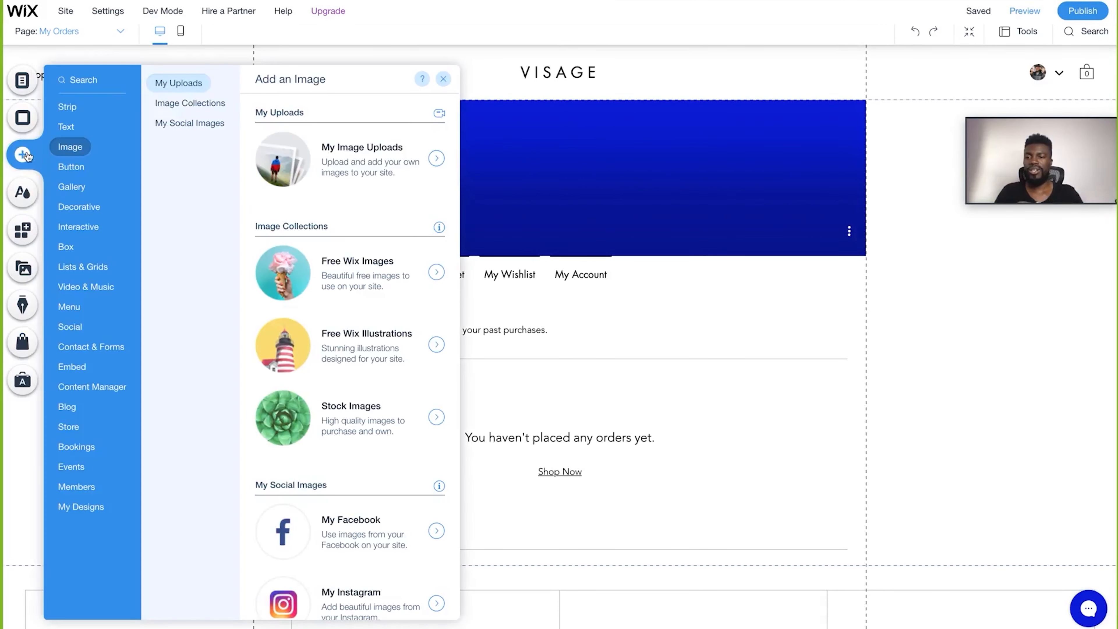
left_click(94, 270)
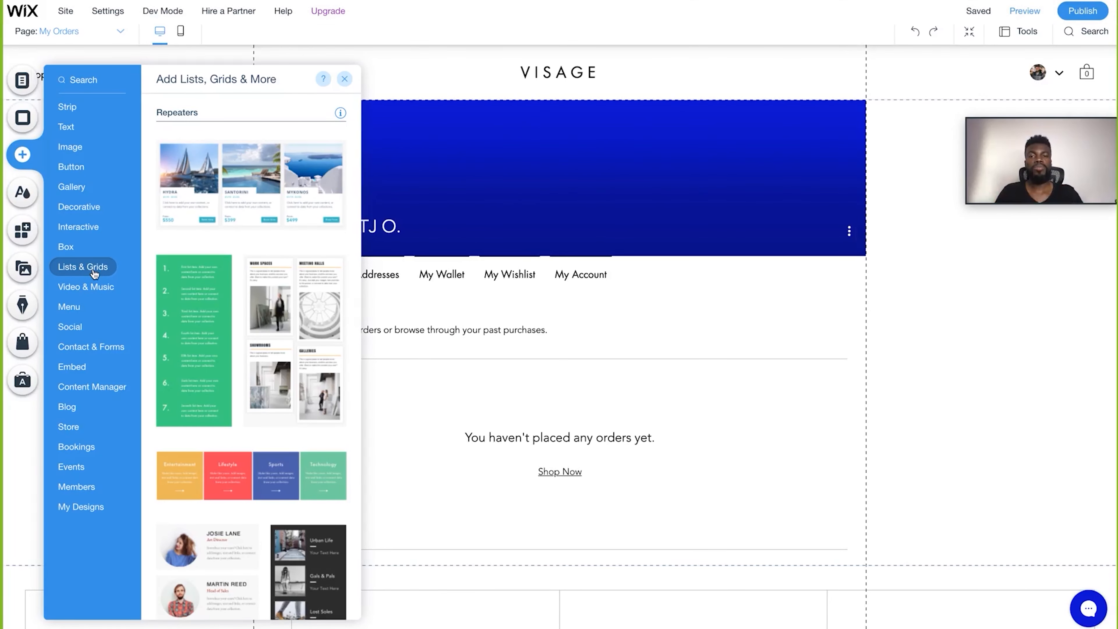
left_click(77, 128)
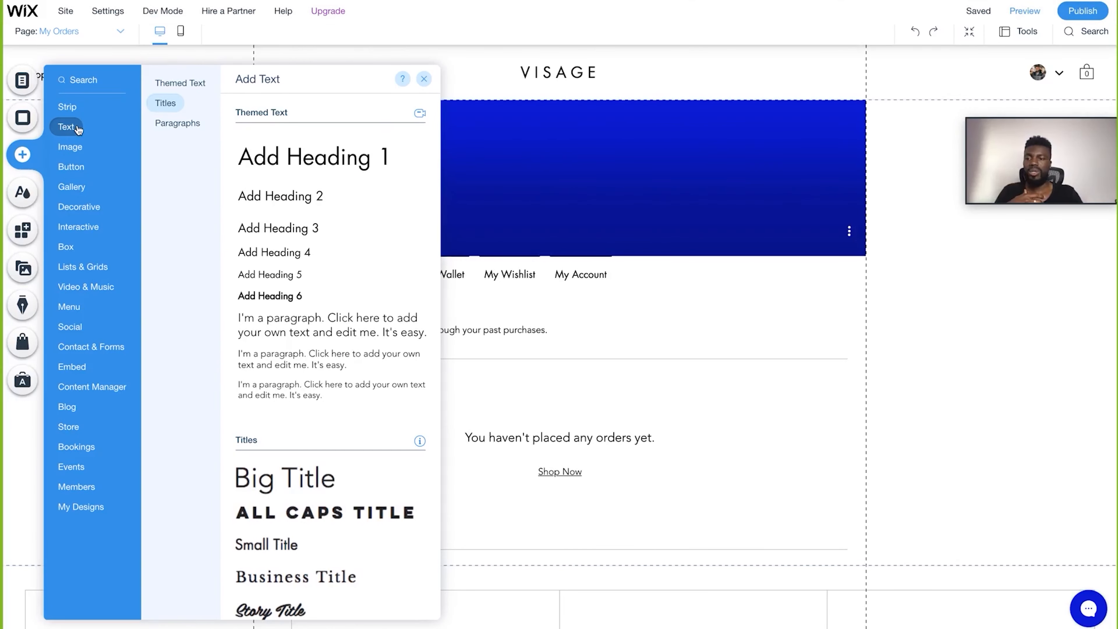
scroll(357, 295, "down", 2)
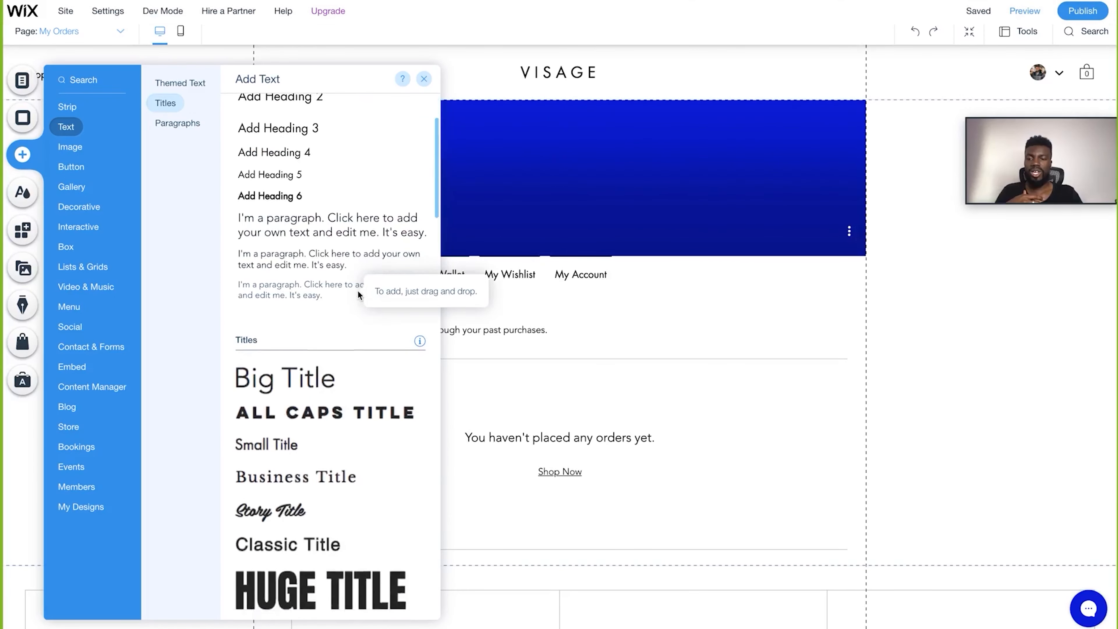
scroll(310, 158, "up", 2)
scroll(357, 264, "down", 4)
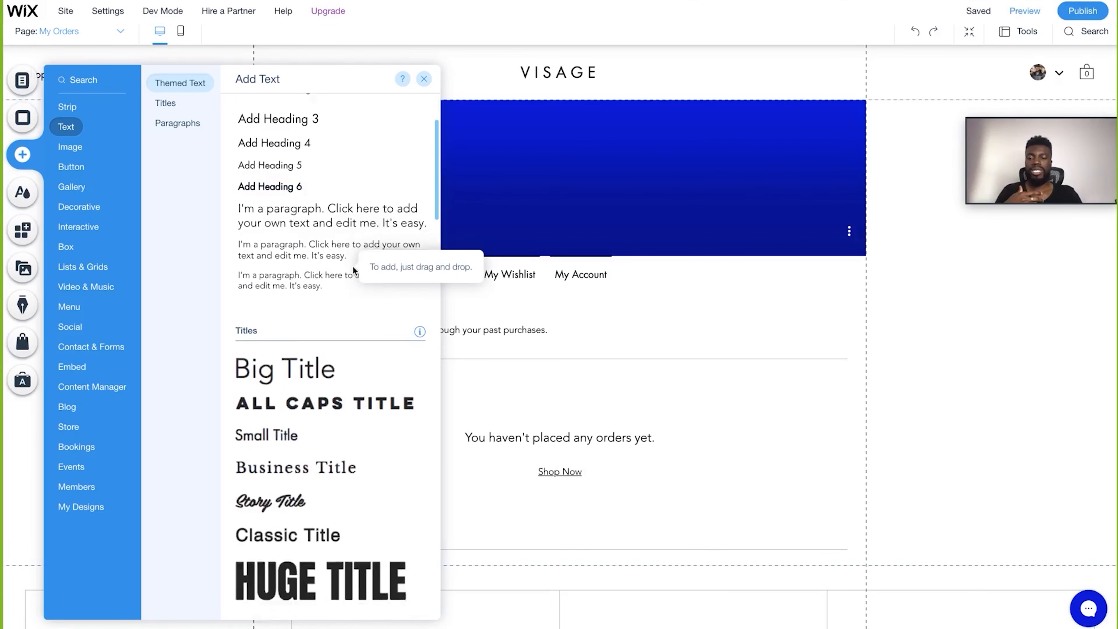
scroll(347, 400, "down", 5)
scroll(348, 400, "down", 4)
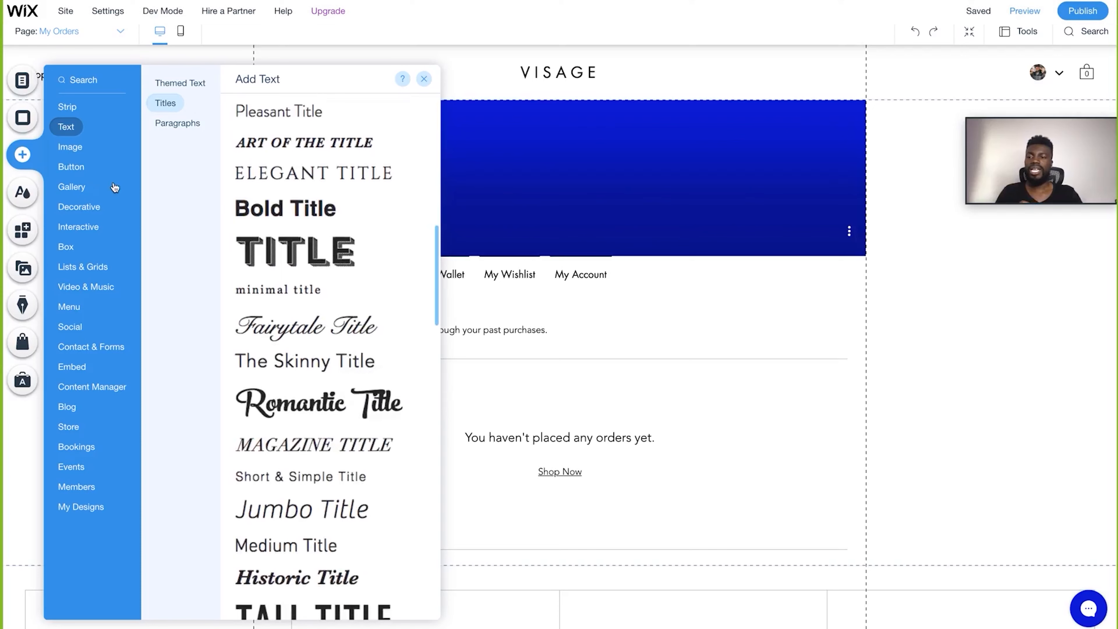
left_click(82, 169)
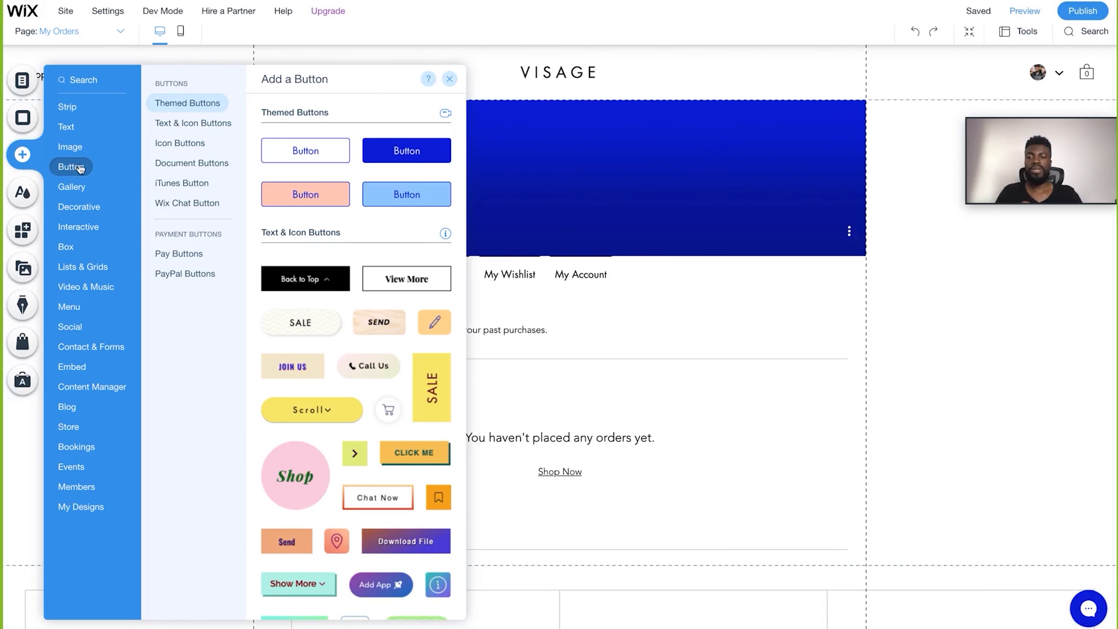
scroll(298, 243, "down", 7)
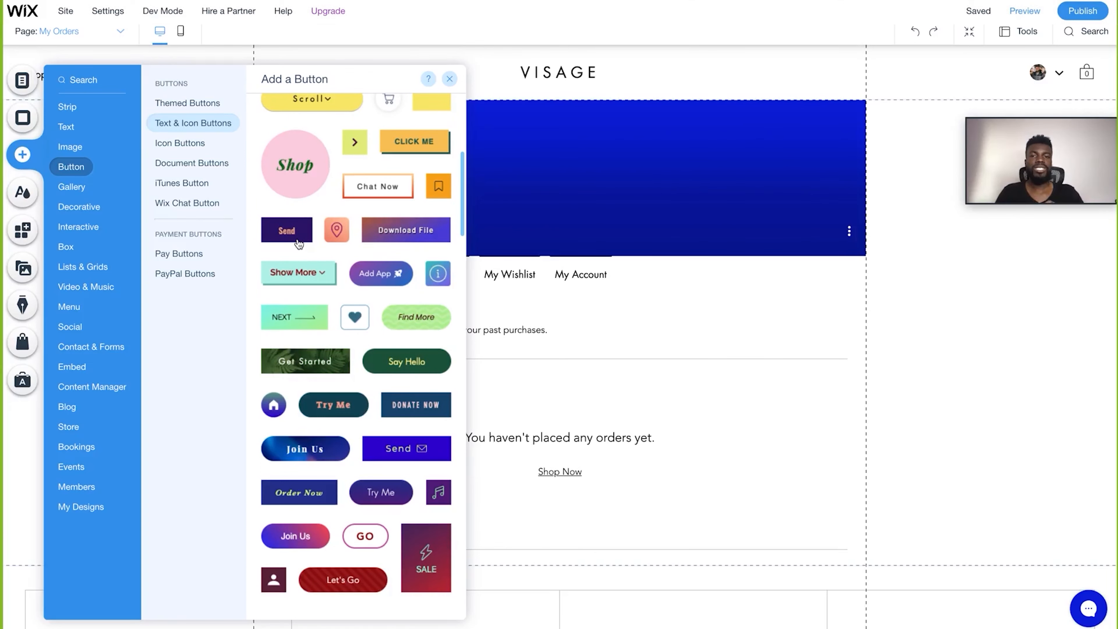
left_click(450, 81)
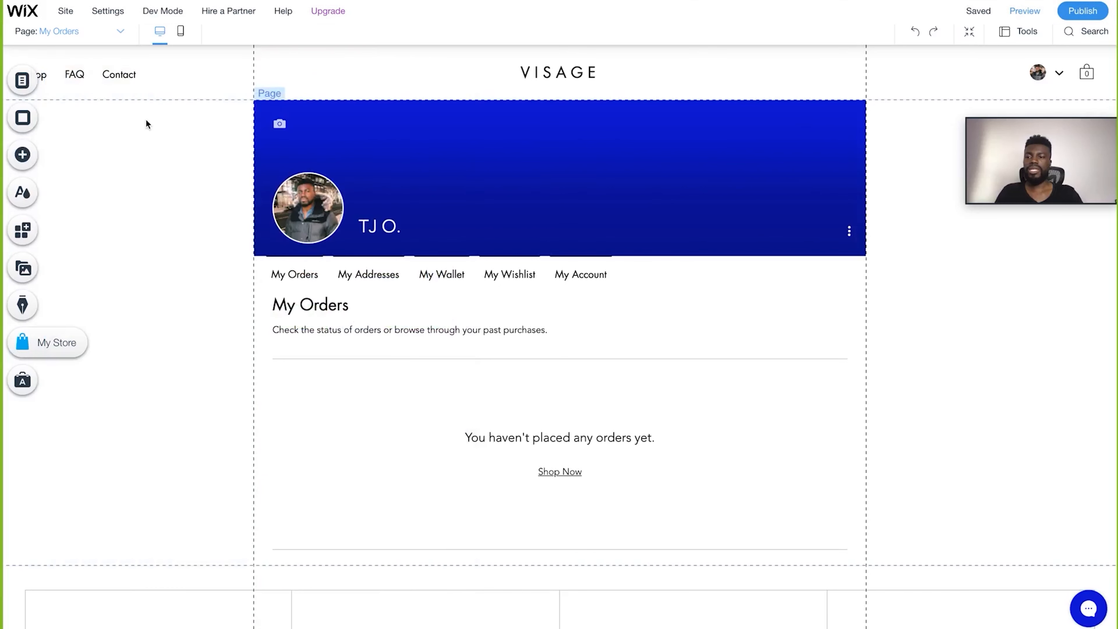
Examine the site's color theme and its editable theme colors.
left_click(25, 195)
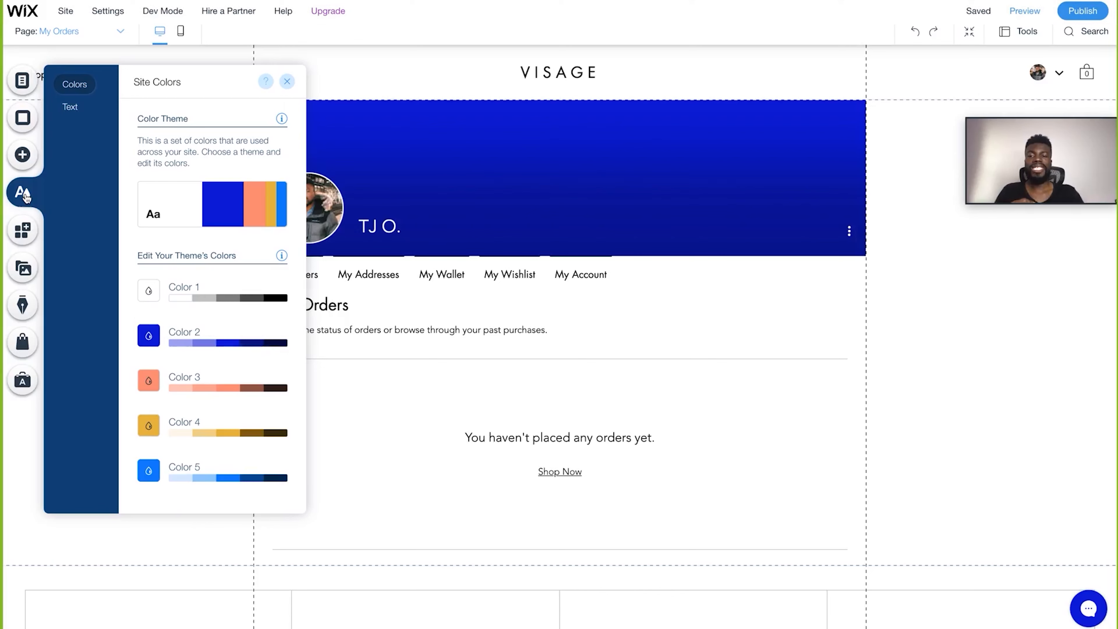
mouse_move(172, 200)
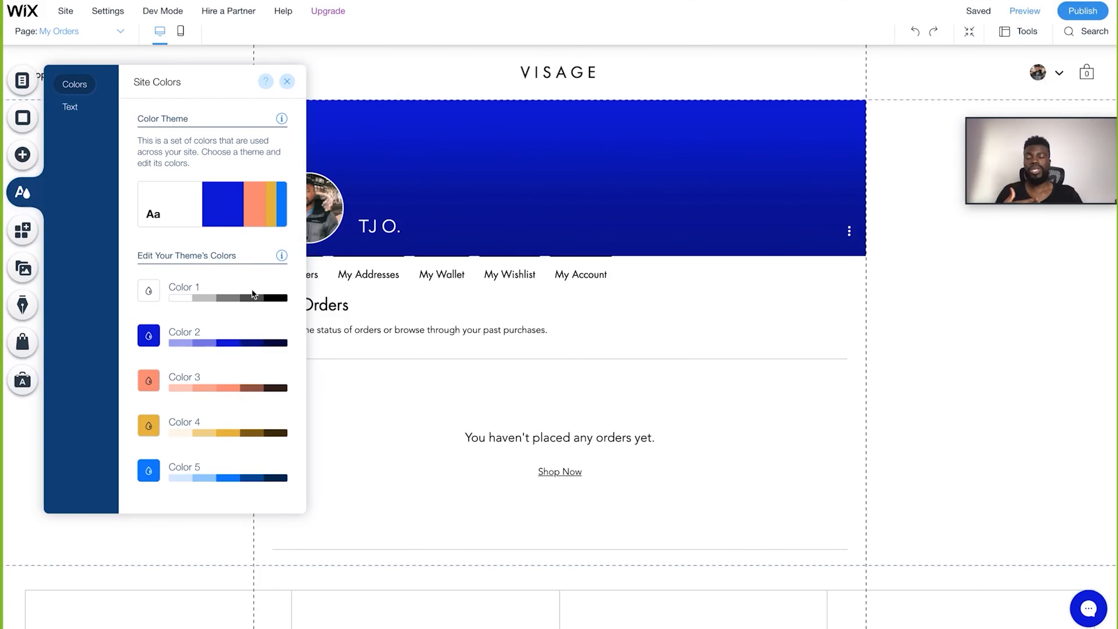
left_click(286, 82)
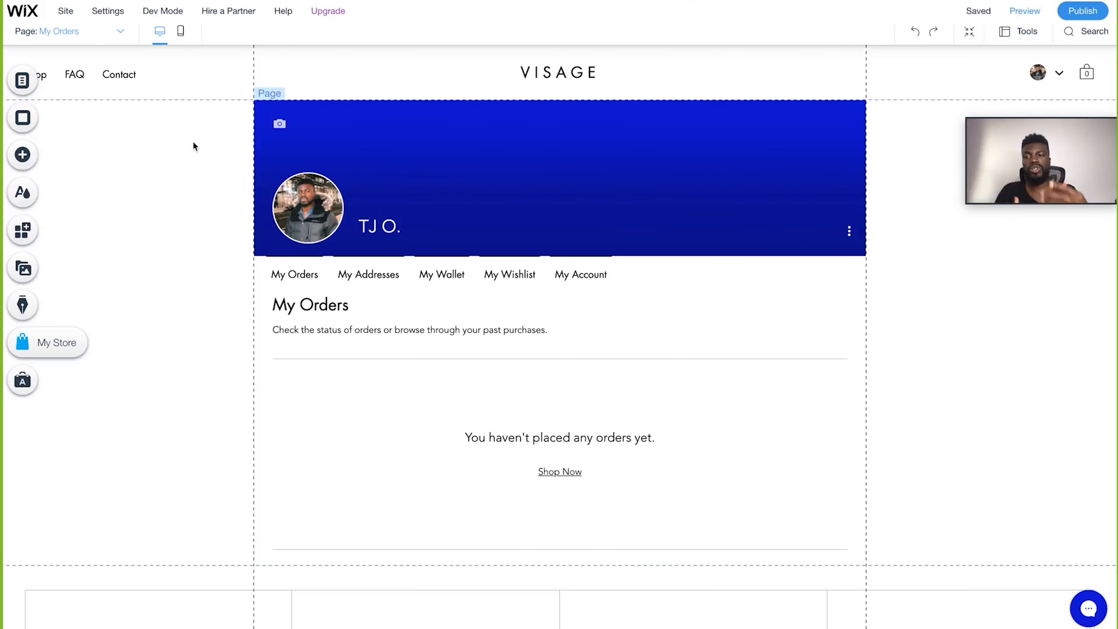
On the Home page, change the header title to "Tj's Store" and widen its text box to fit one line.
left_click(112, 31)
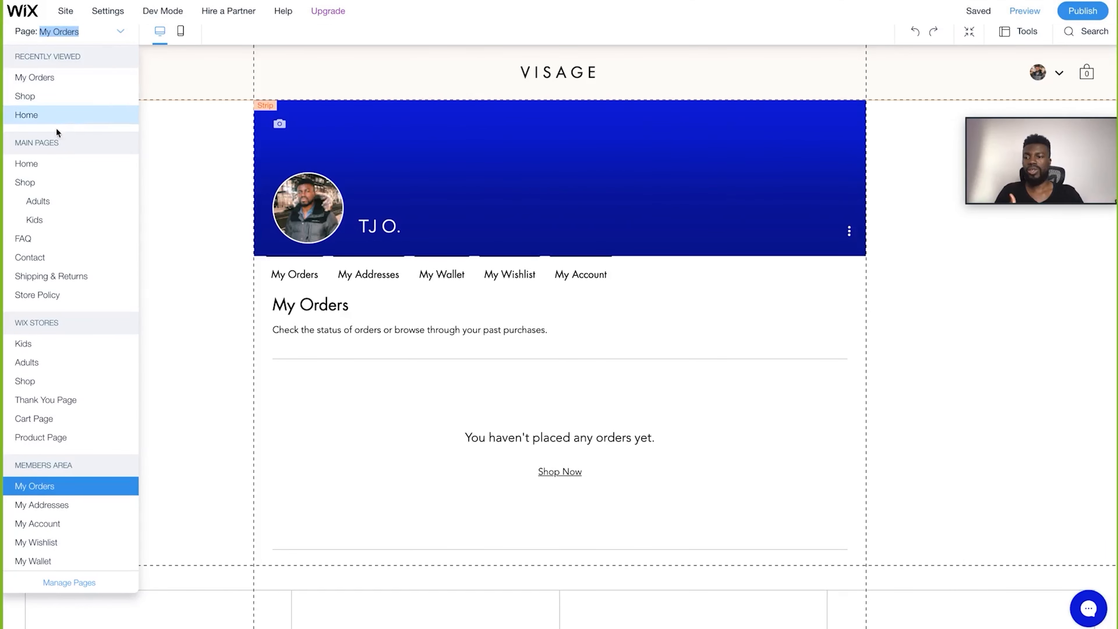
left_click(41, 165)
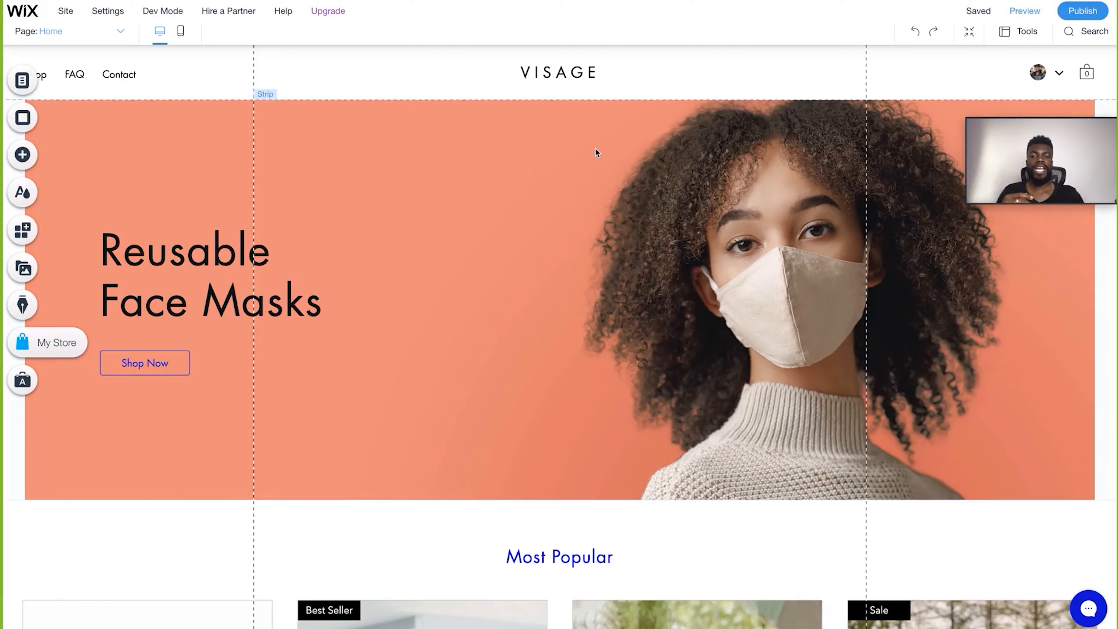
left_click(599, 150)
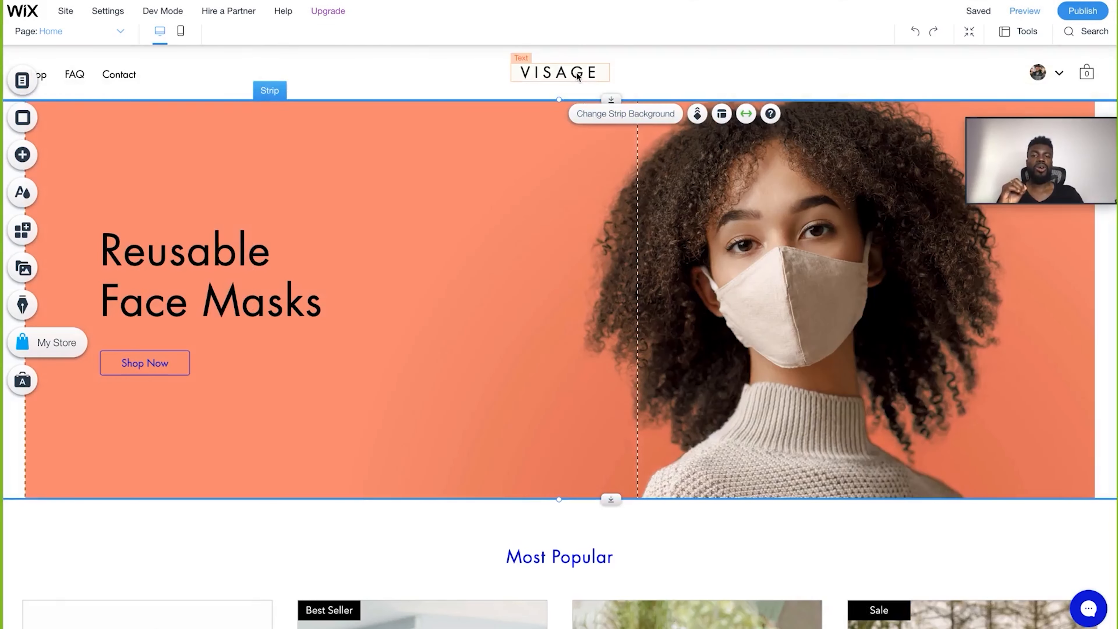
left_click(577, 73)
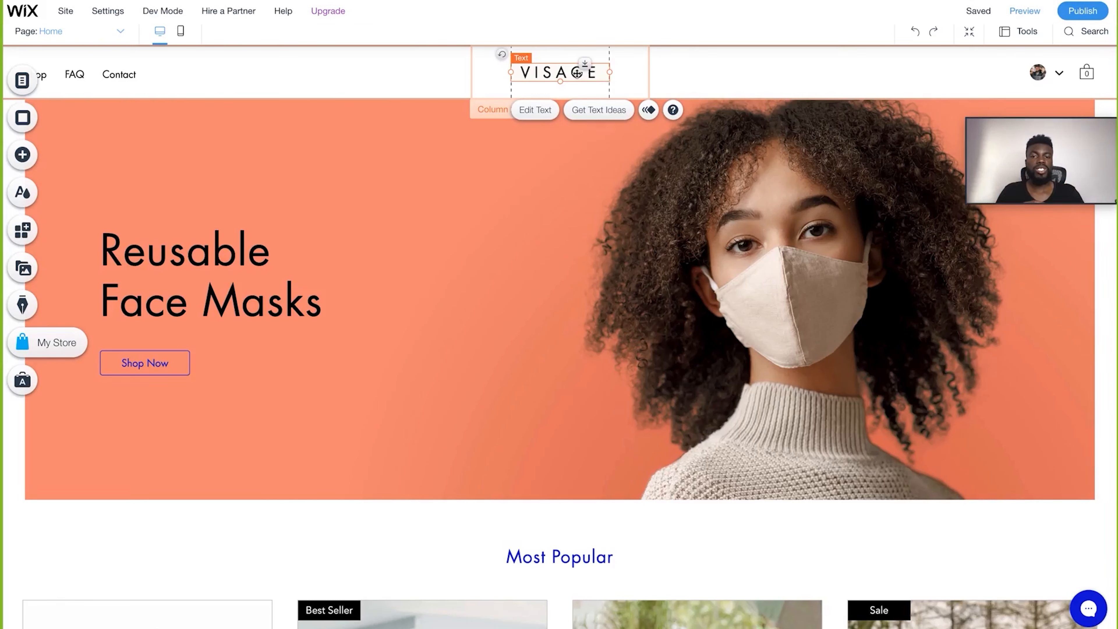
left_click(542, 111)
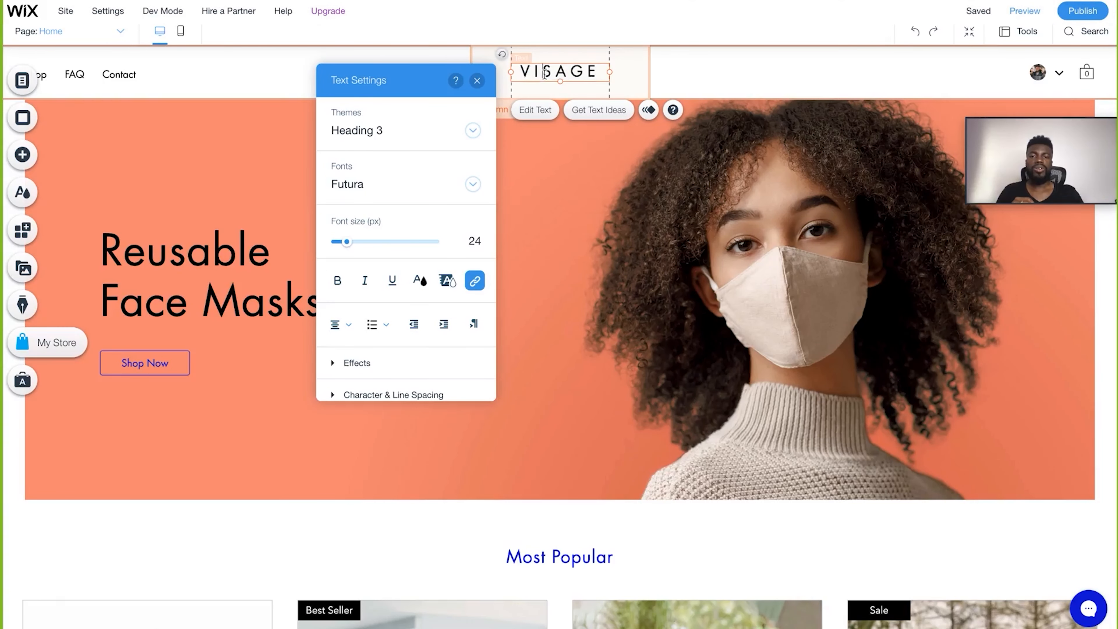
type("Tj's Store")
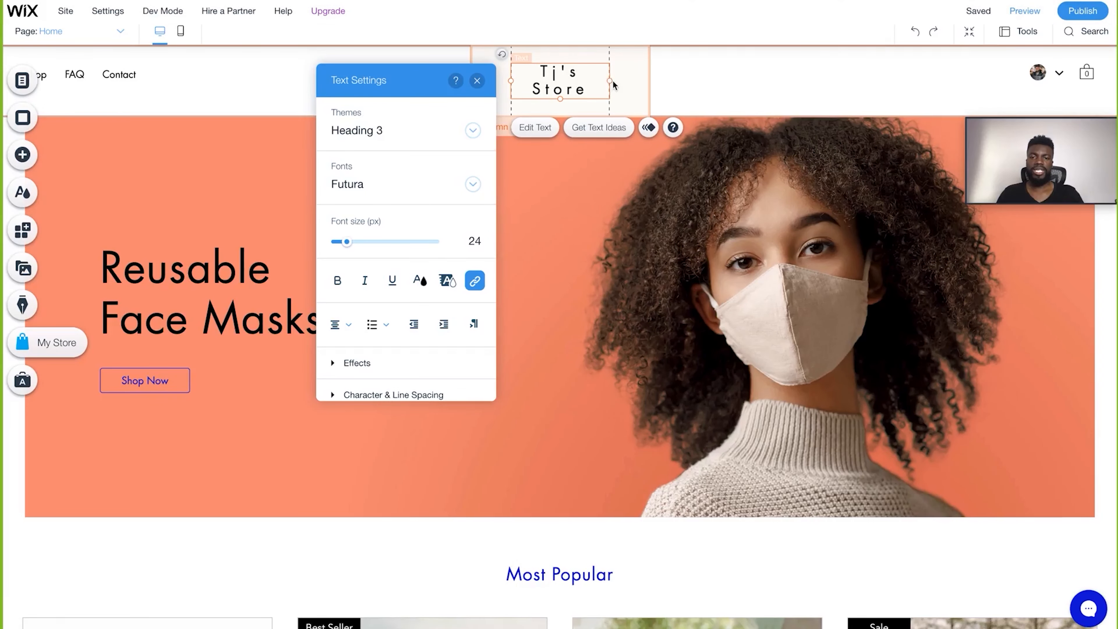
left_click_drag(609, 81, 631, 81)
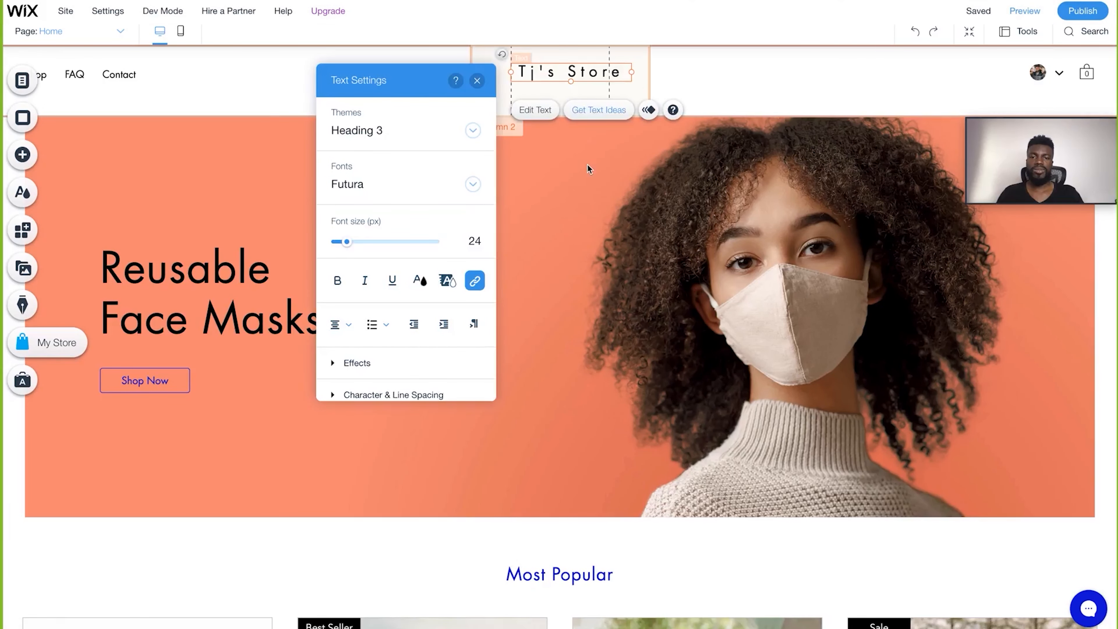
Apply the Bounce-In animation to the "Tj's Store" header title.
left_click(583, 183)
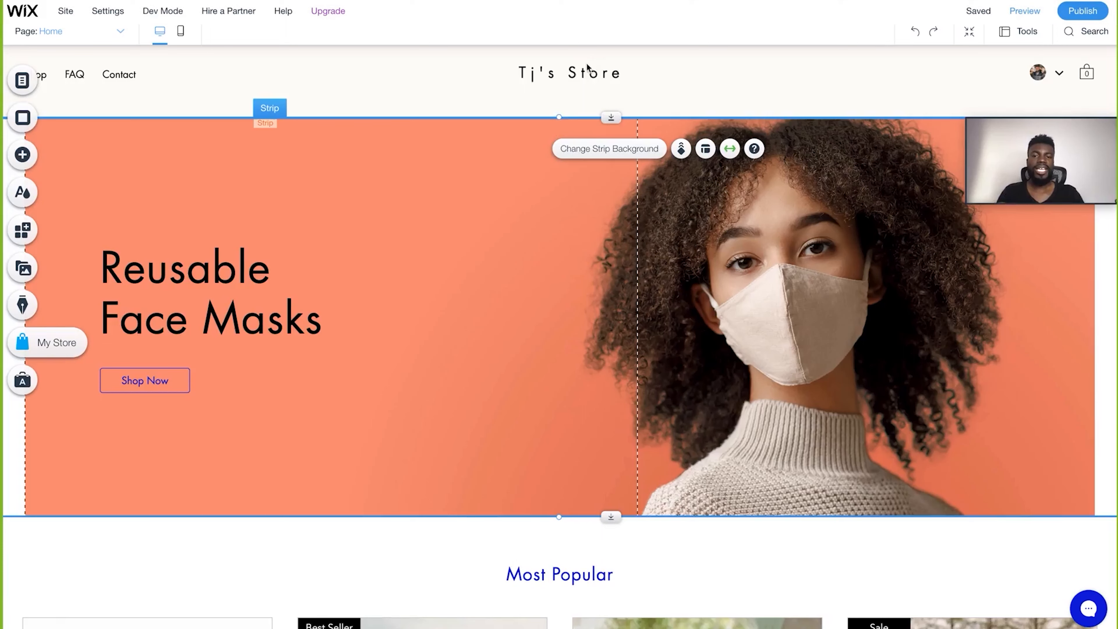
left_click(580, 71)
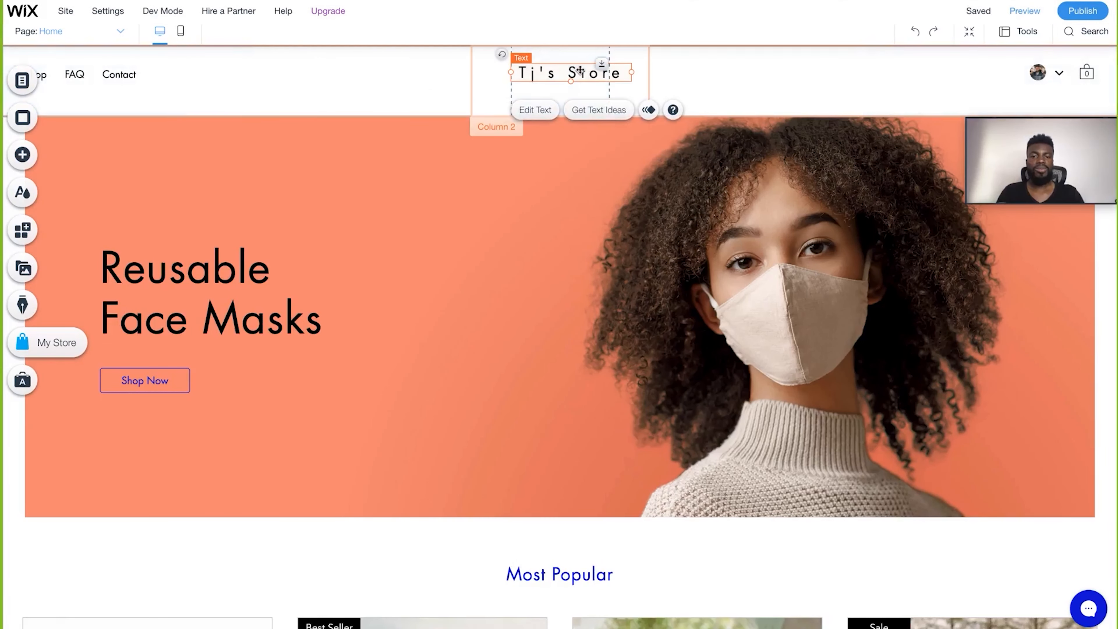
left_click(649, 111)
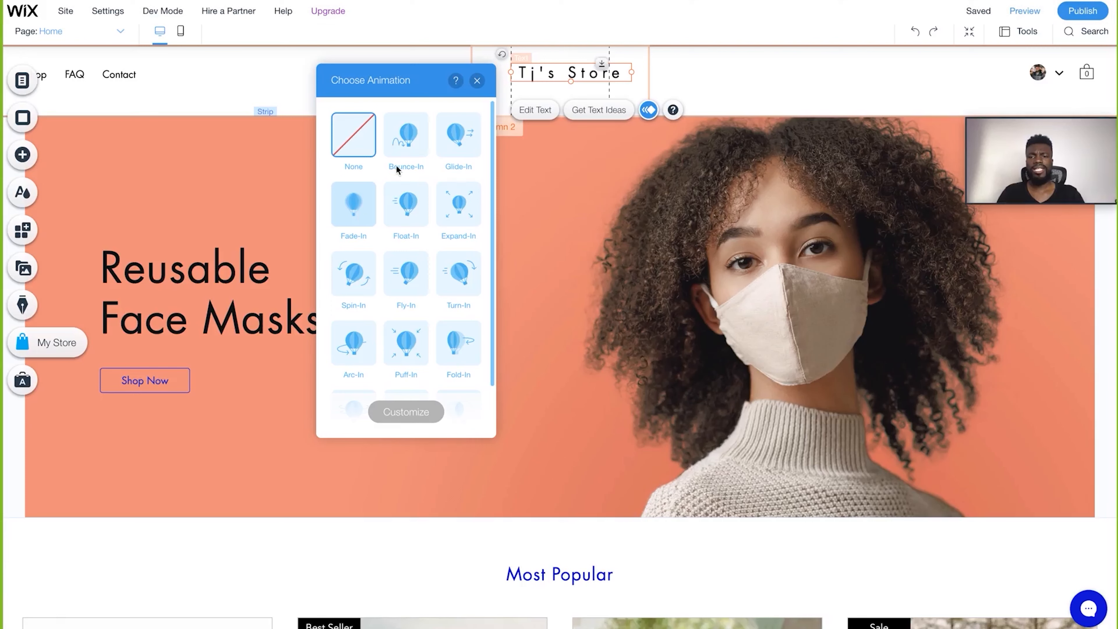
left_click(406, 150)
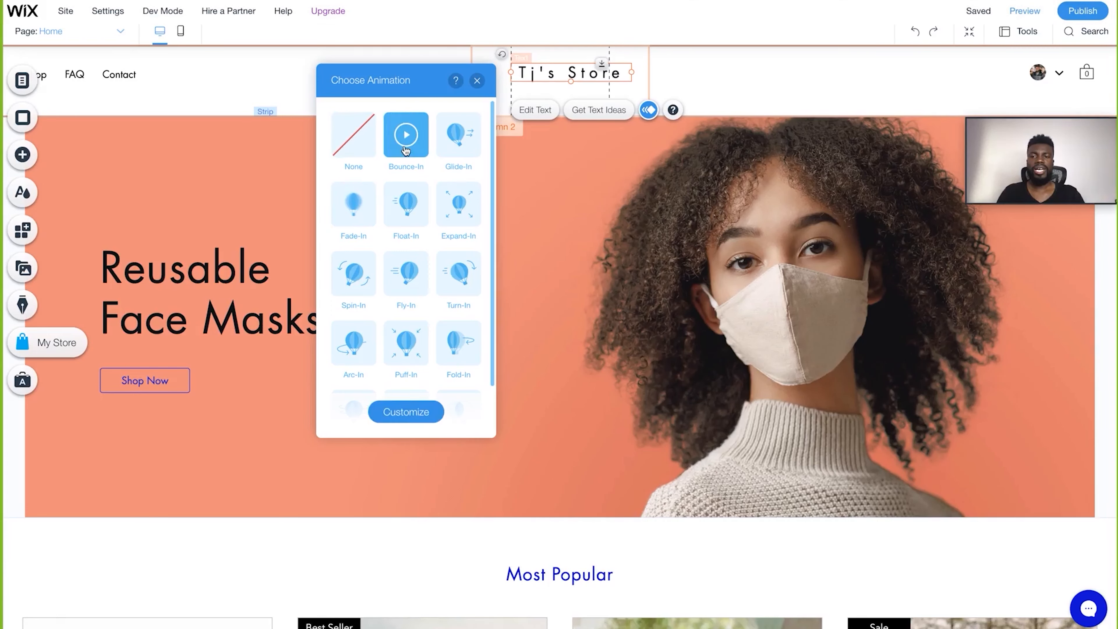
left_click(476, 80)
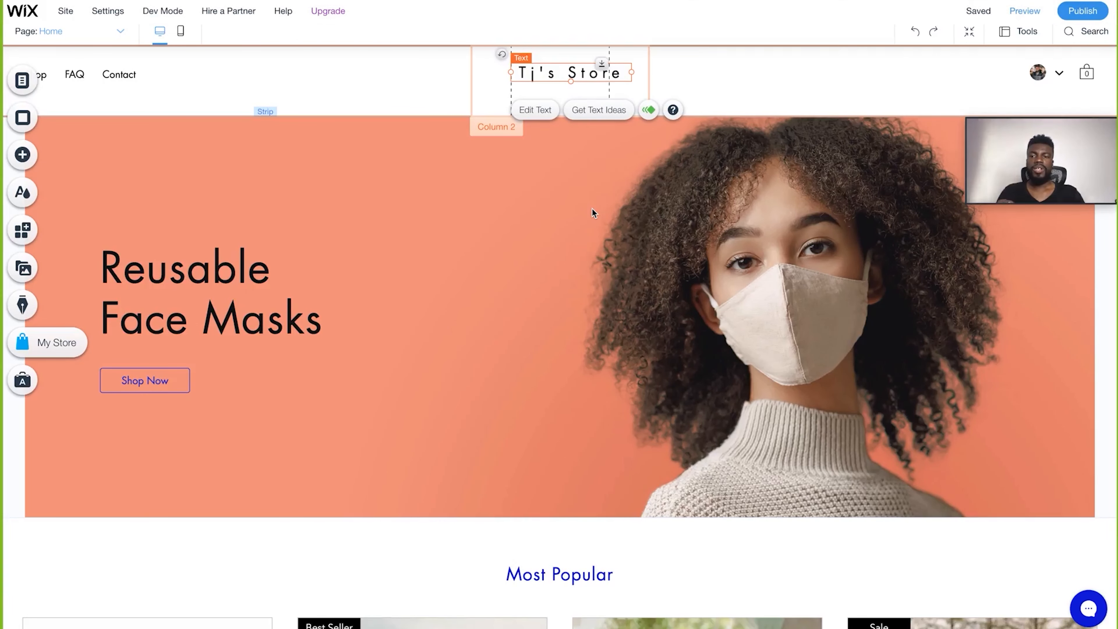
Try the Heading 3 theme on the "Reusable Face Masks" hero heading, and settle on the Heading 1 theme.
scroll(591, 208, "down", 2)
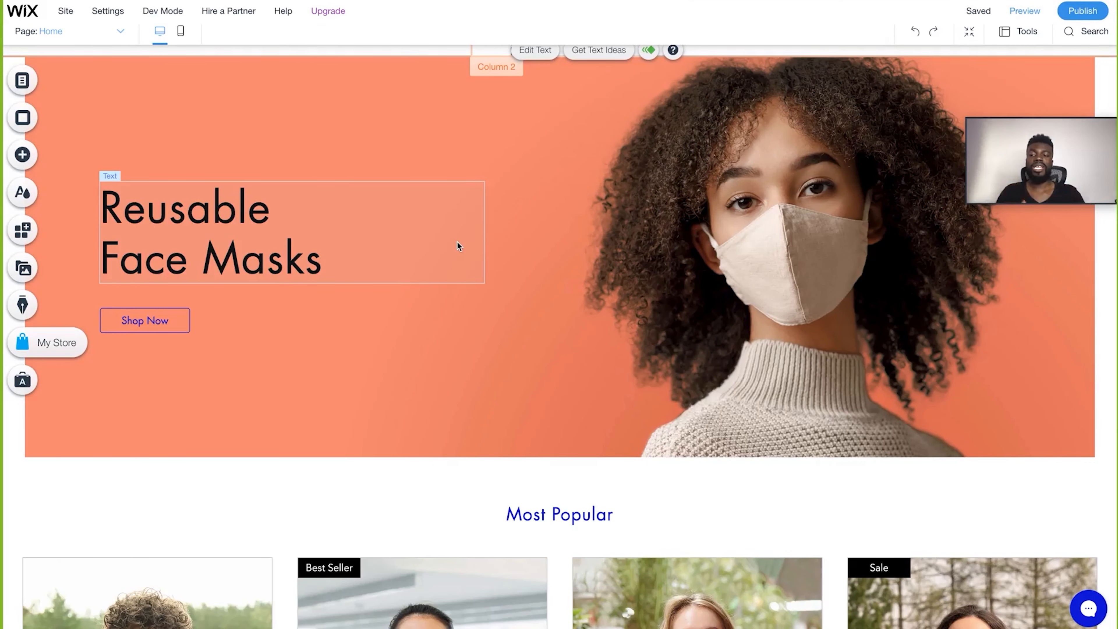
left_click(273, 230)
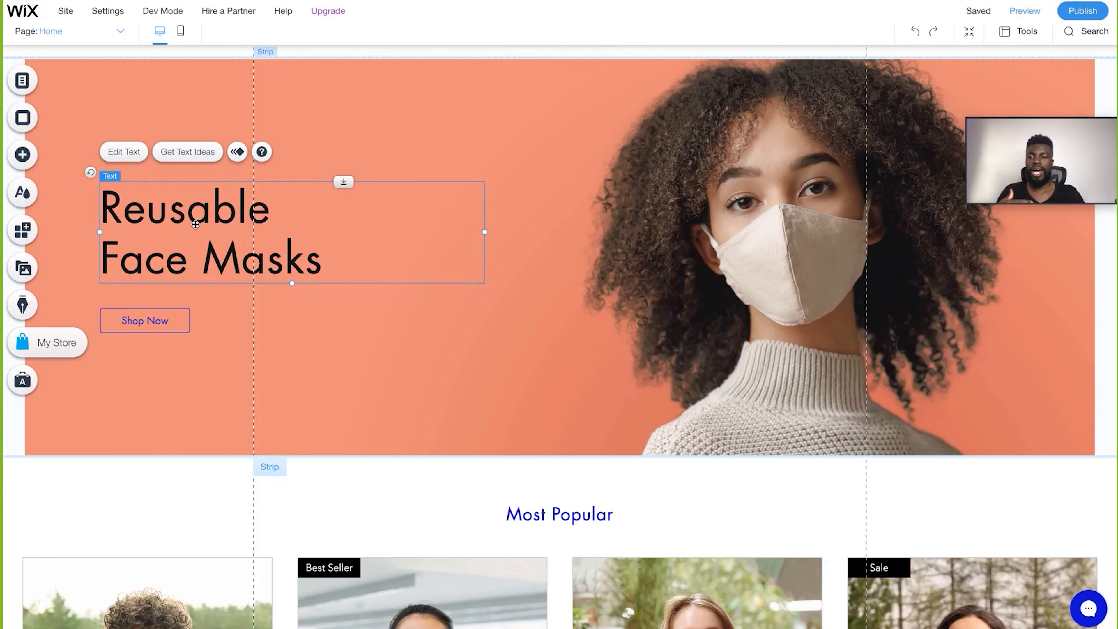
left_click(132, 162)
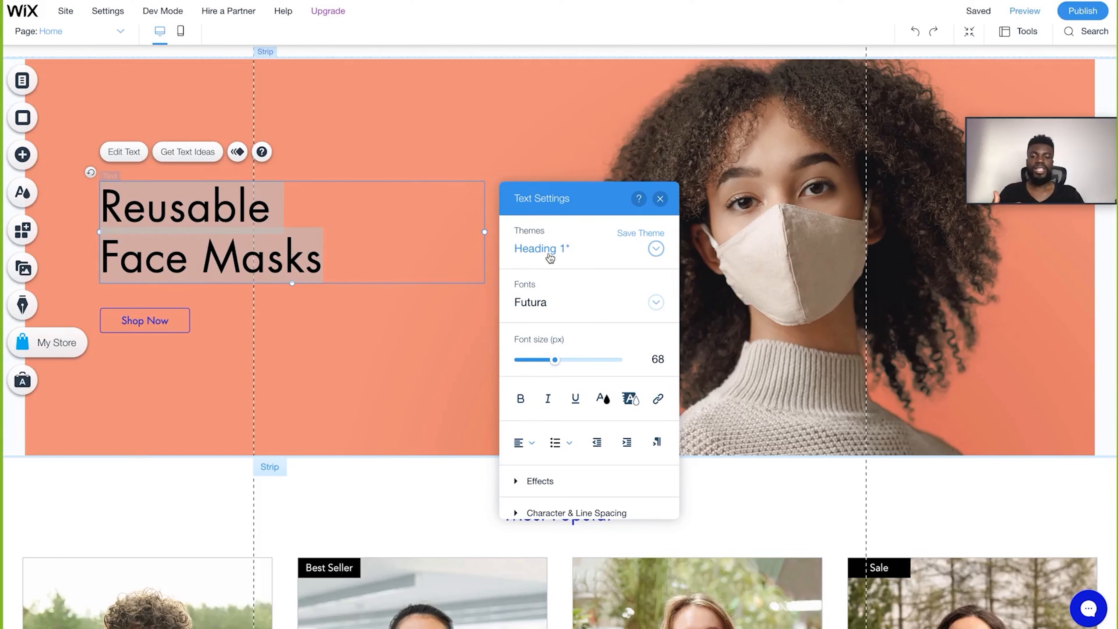
left_click(550, 258)
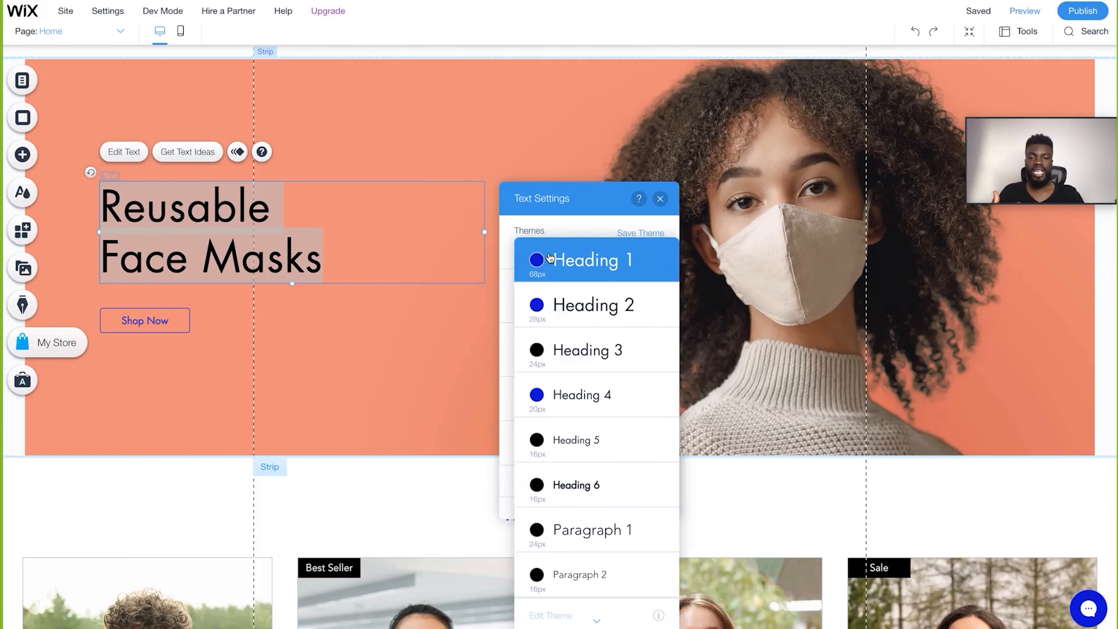
left_click(598, 357)
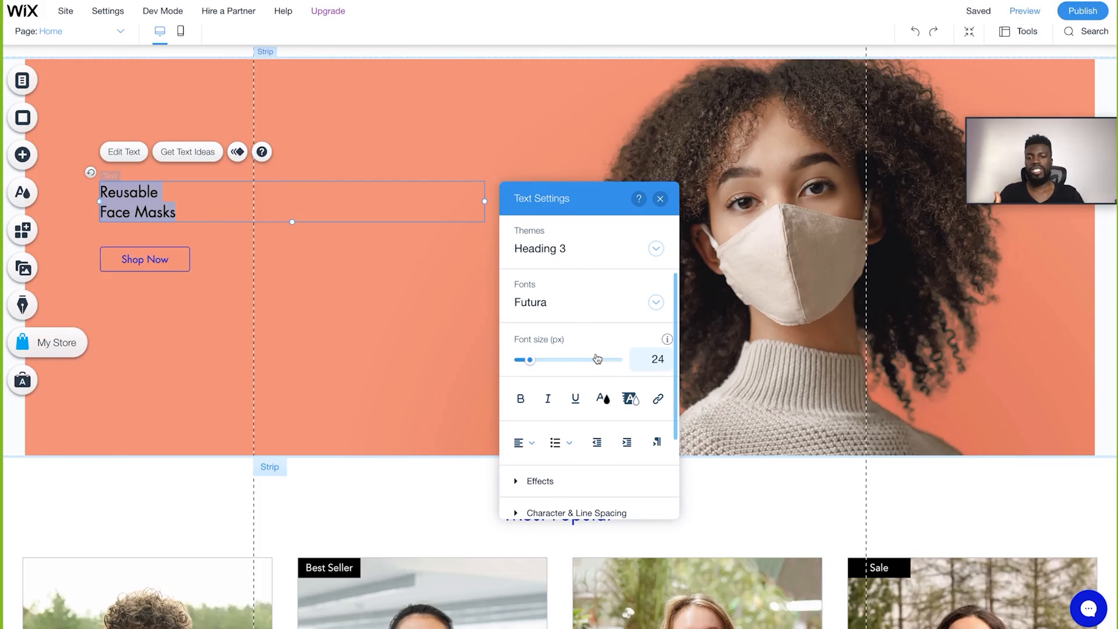
left_click(553, 250)
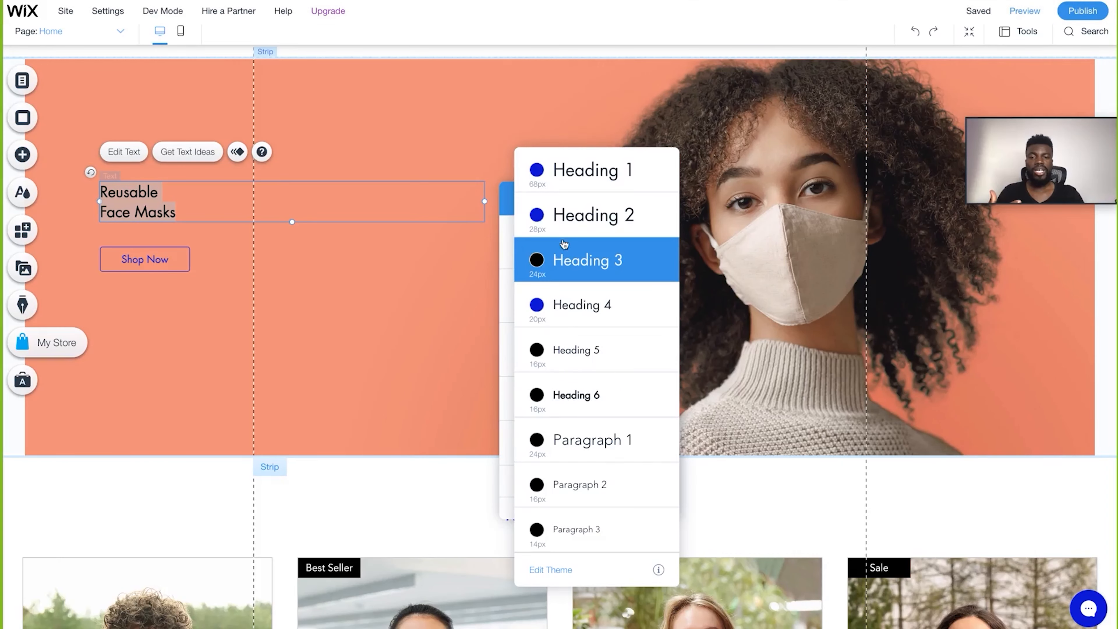
left_click(601, 177)
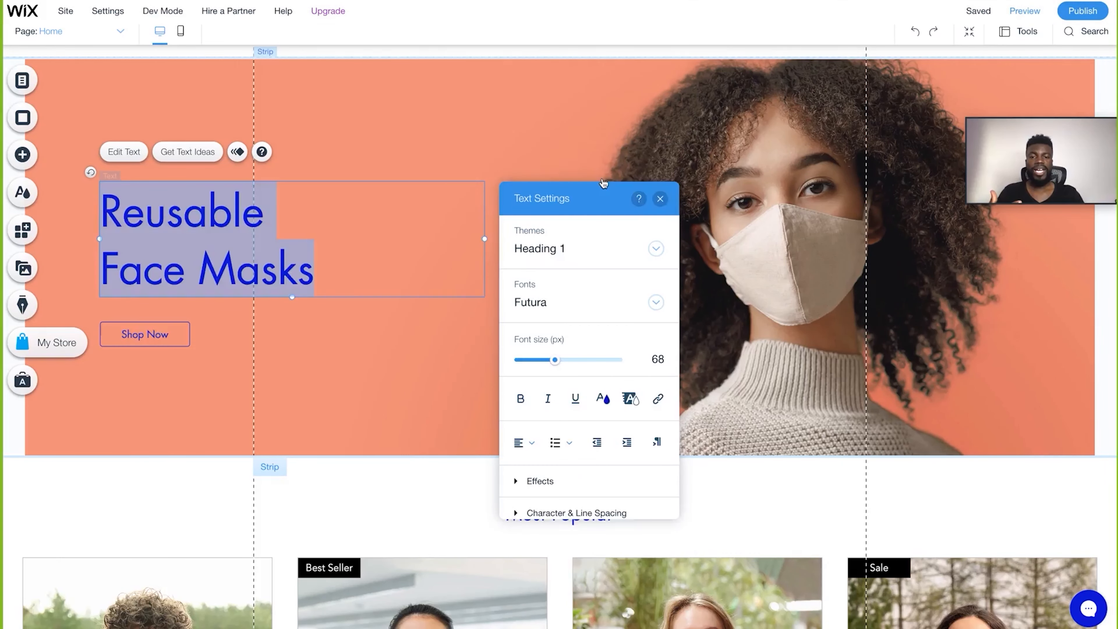
Try a font size of 73 px on the hero heading and look through the available fonts.
left_click(555, 361)
mouse_move(568, 363)
left_mouse_down()
mouse_move(595, 361)
mouse_move(557, 360)
left_mouse_up()
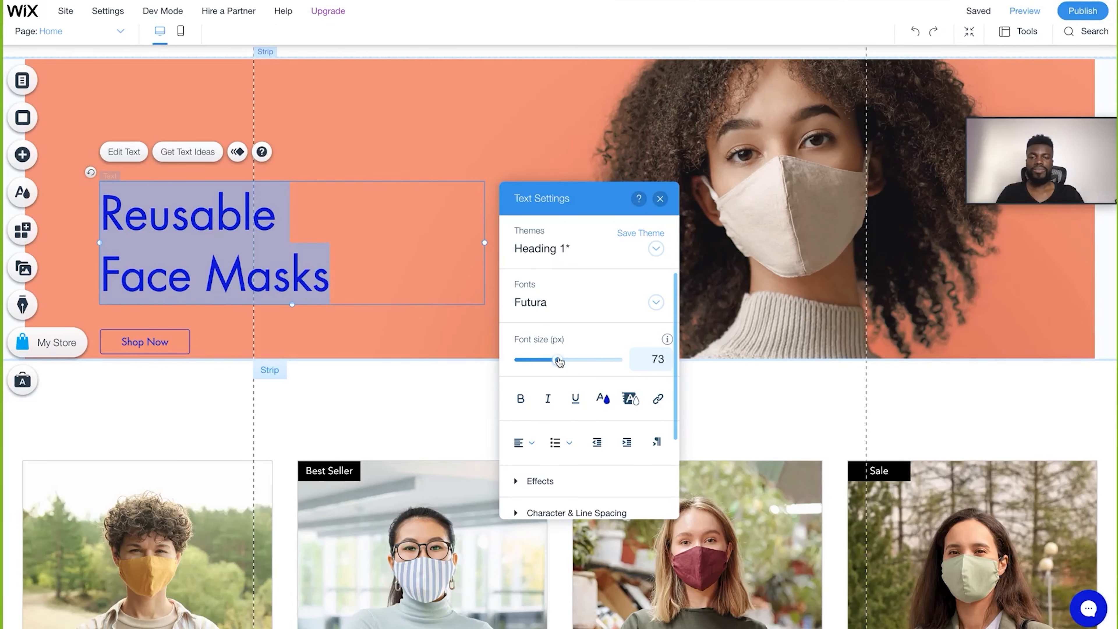
left_click(542, 306)
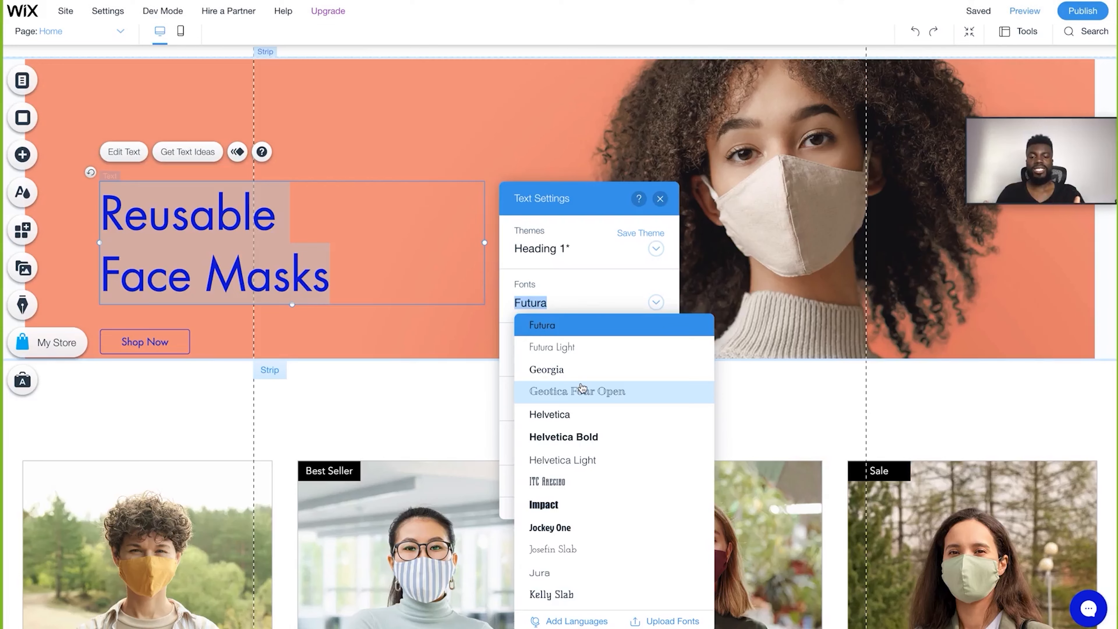
left_click(642, 267)
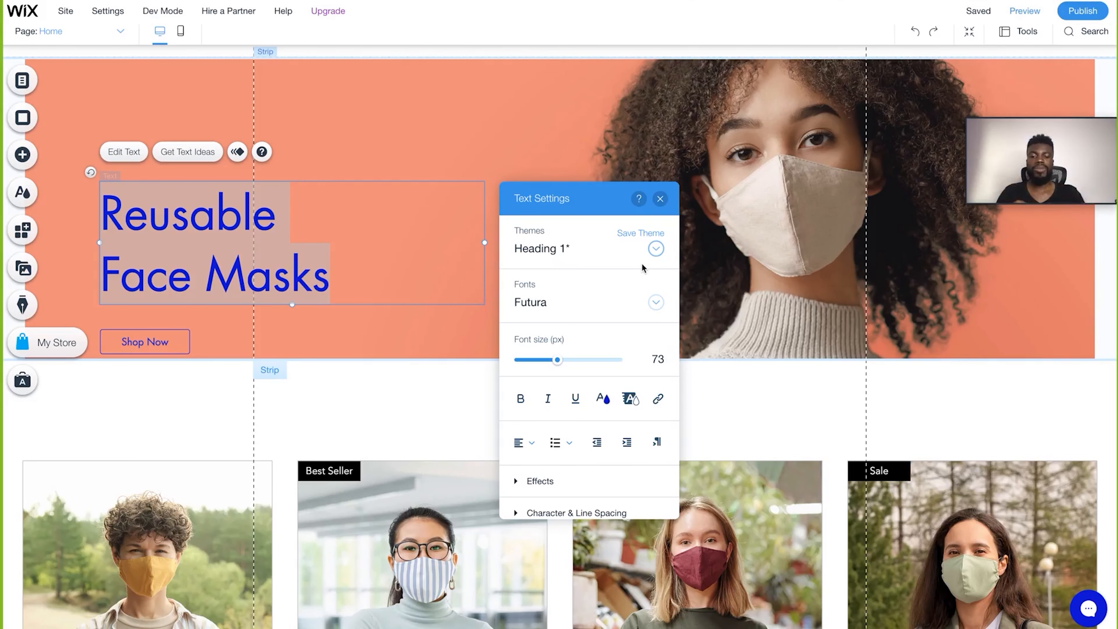
key("Escape")
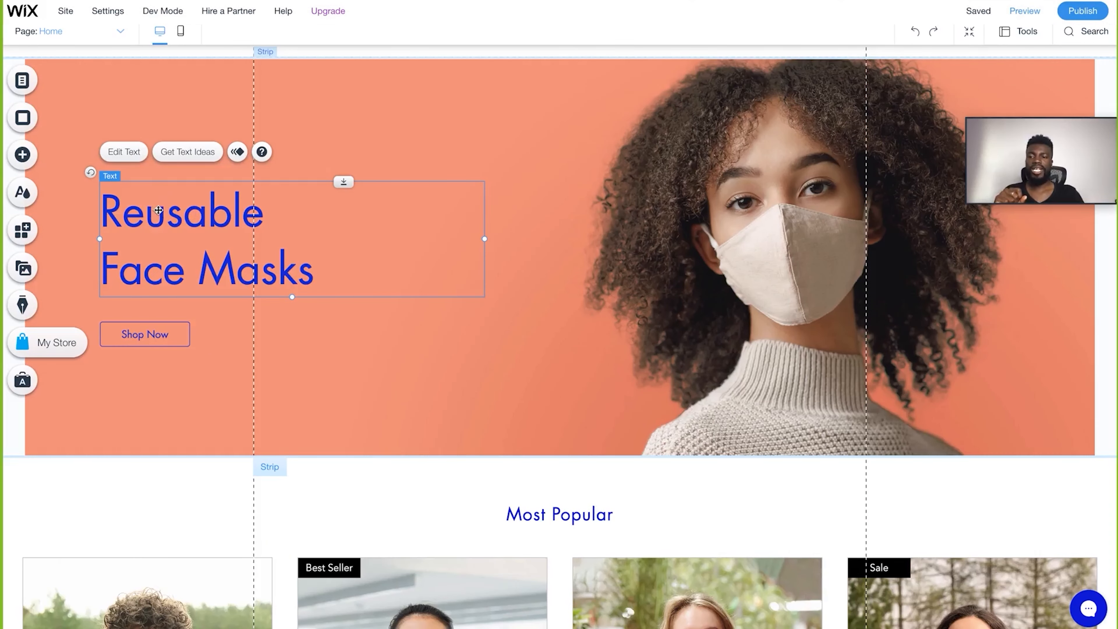
Replace the hero heading's wording with "changed text" and undo the replacement.
double_click(159, 211)
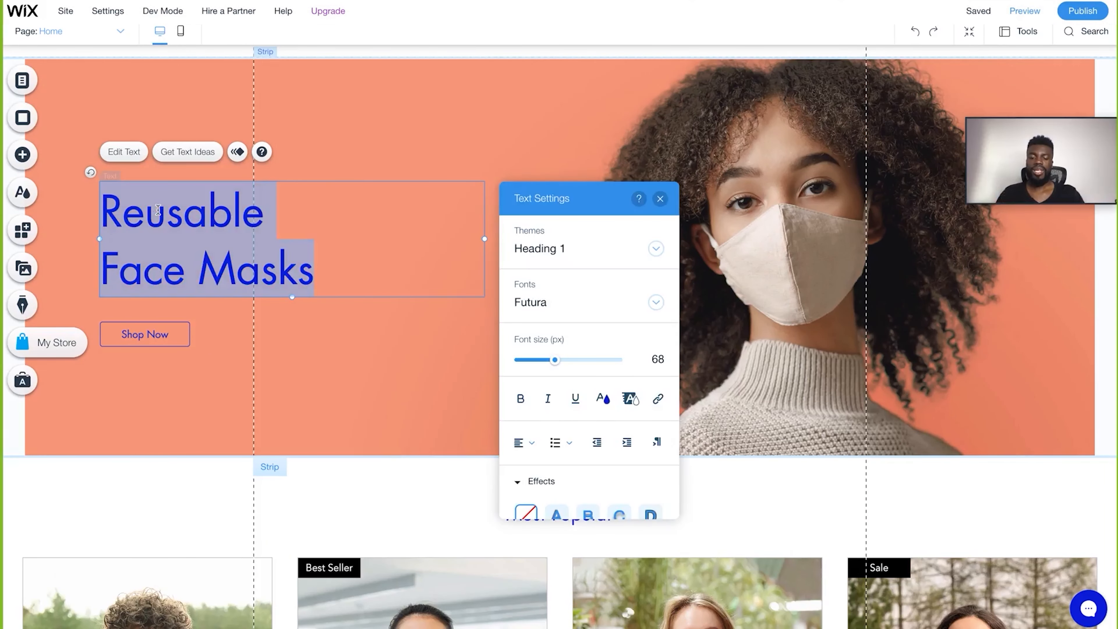
type("anged")
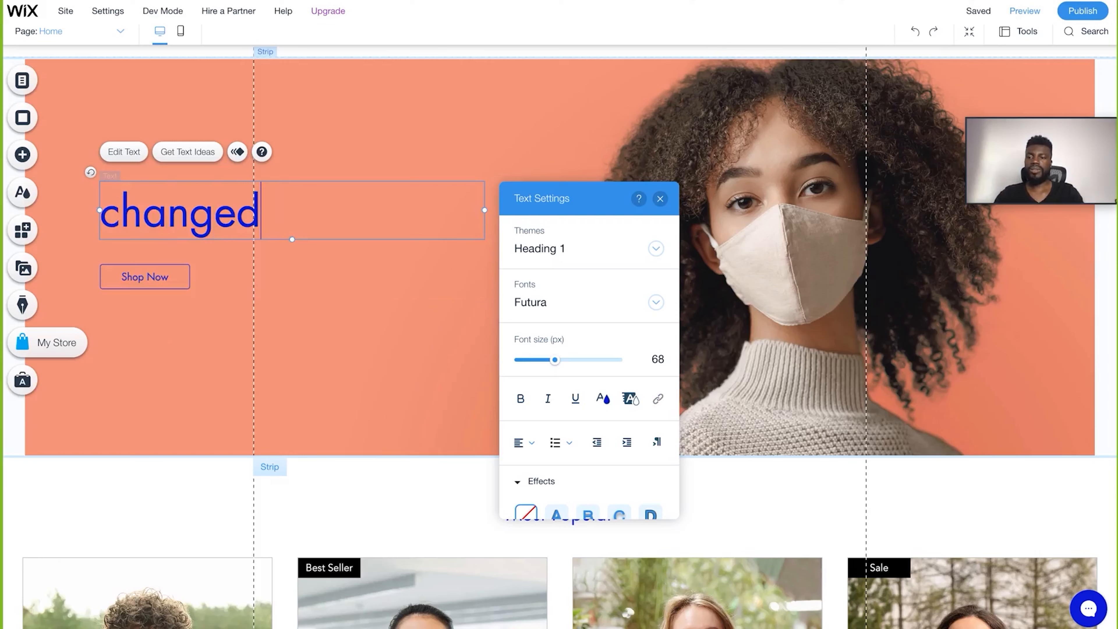
type(" tesxt")
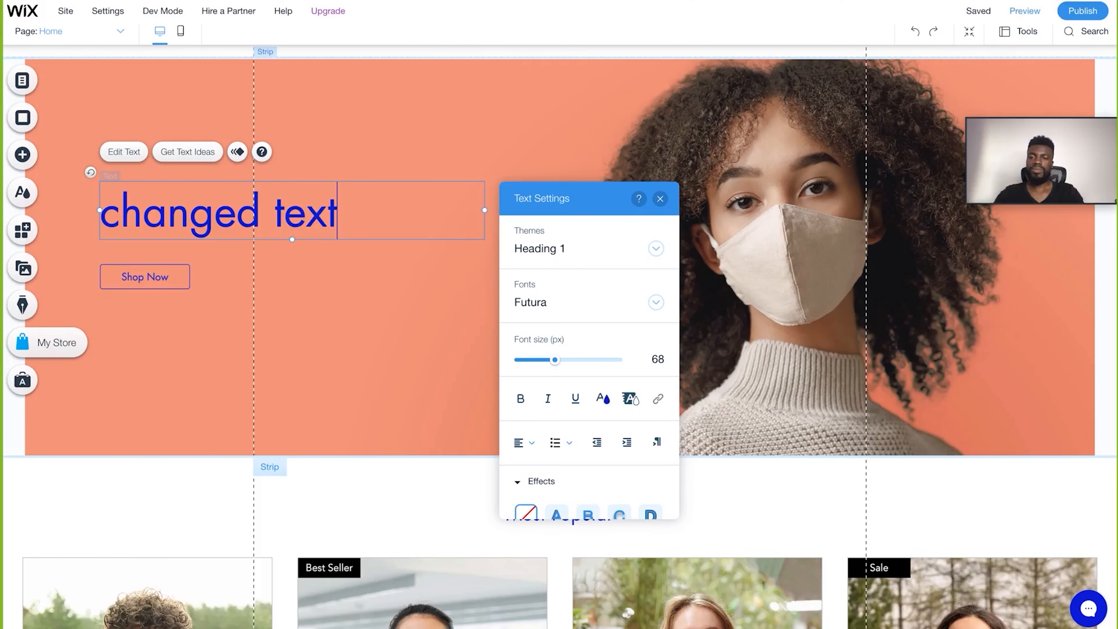
left_click(371, 140)
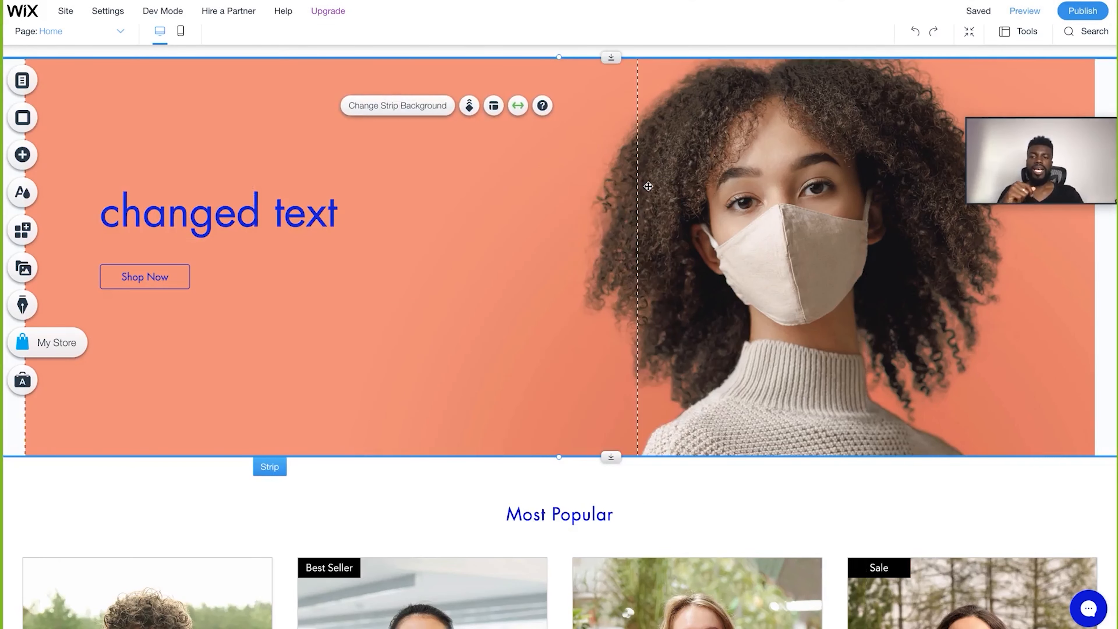
left_click(916, 35)
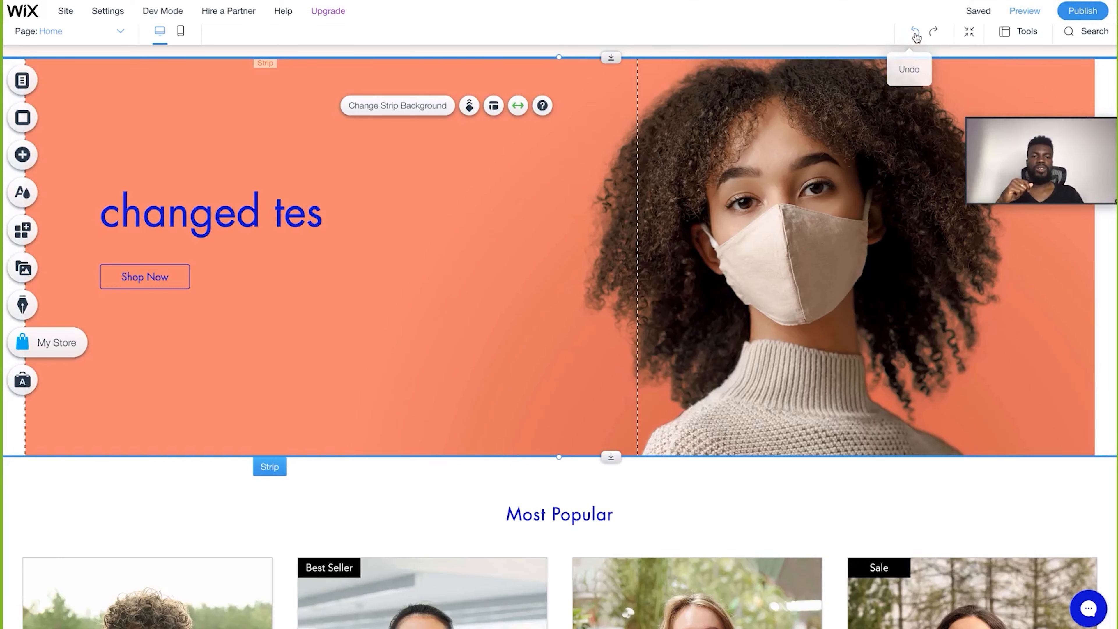
left_click(915, 34)
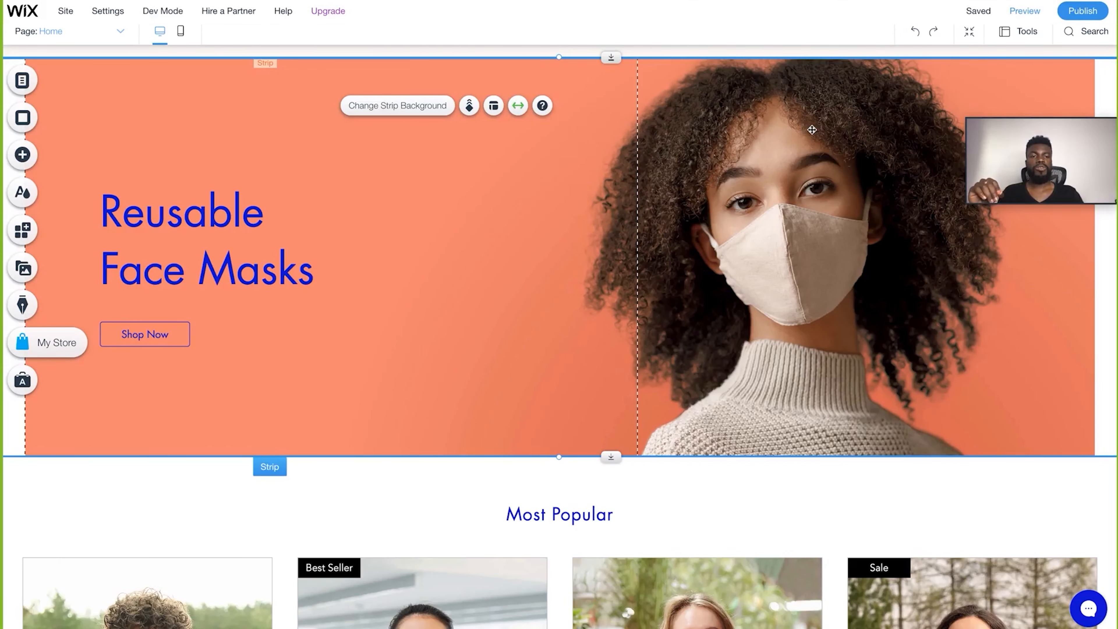
Look through the Most Popular grid gallery's collection, text, design and sorting settings.
scroll(456, 288, "down", 5)
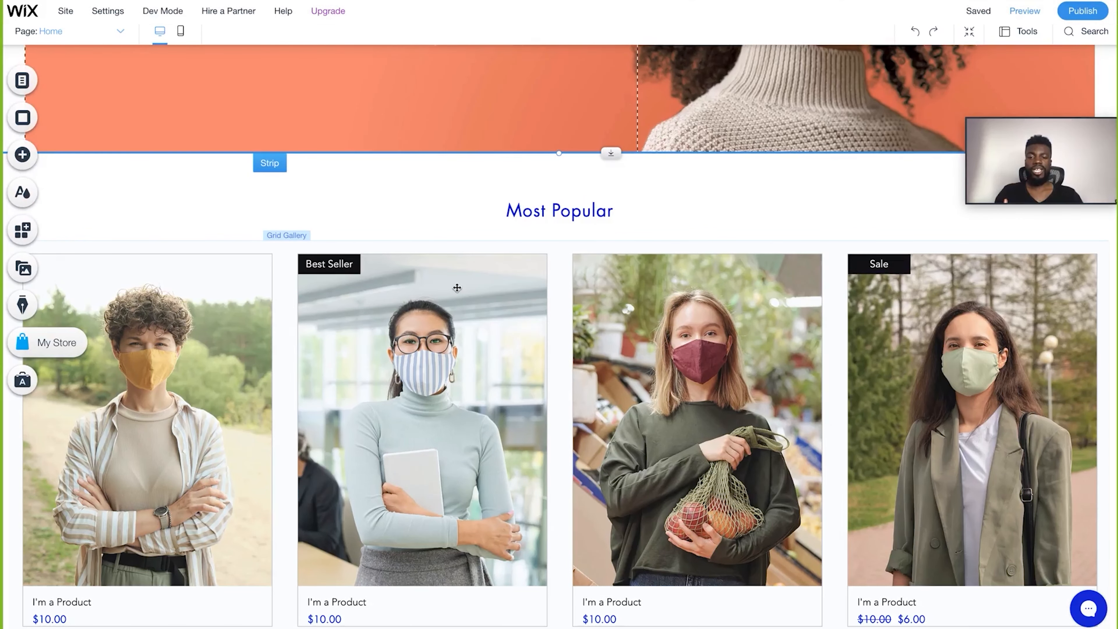
left_click(456, 286)
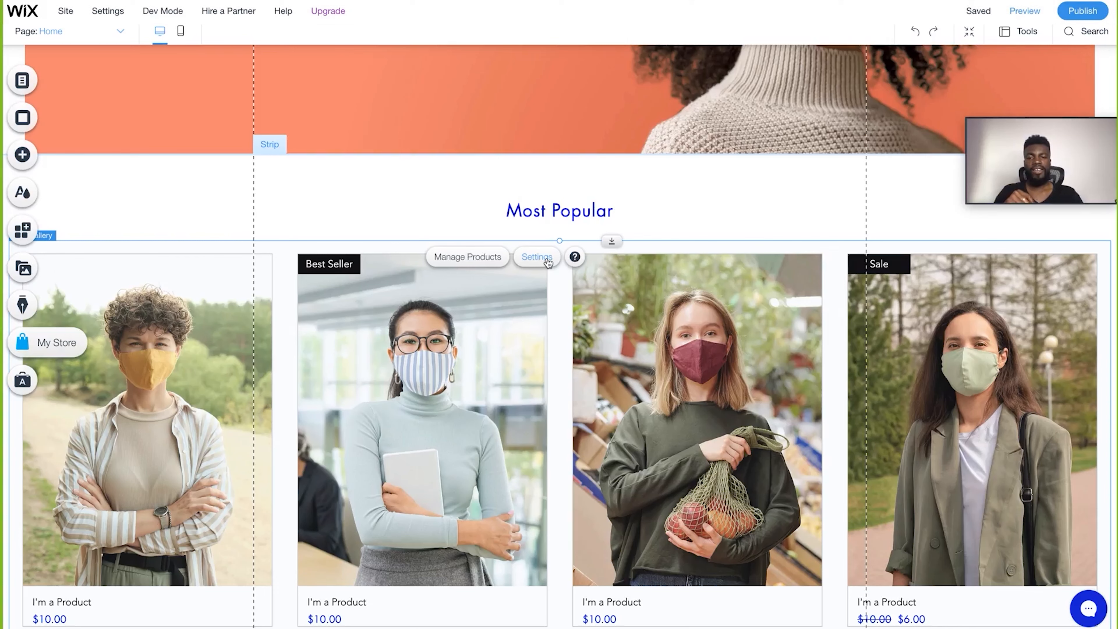
left_click(537, 257)
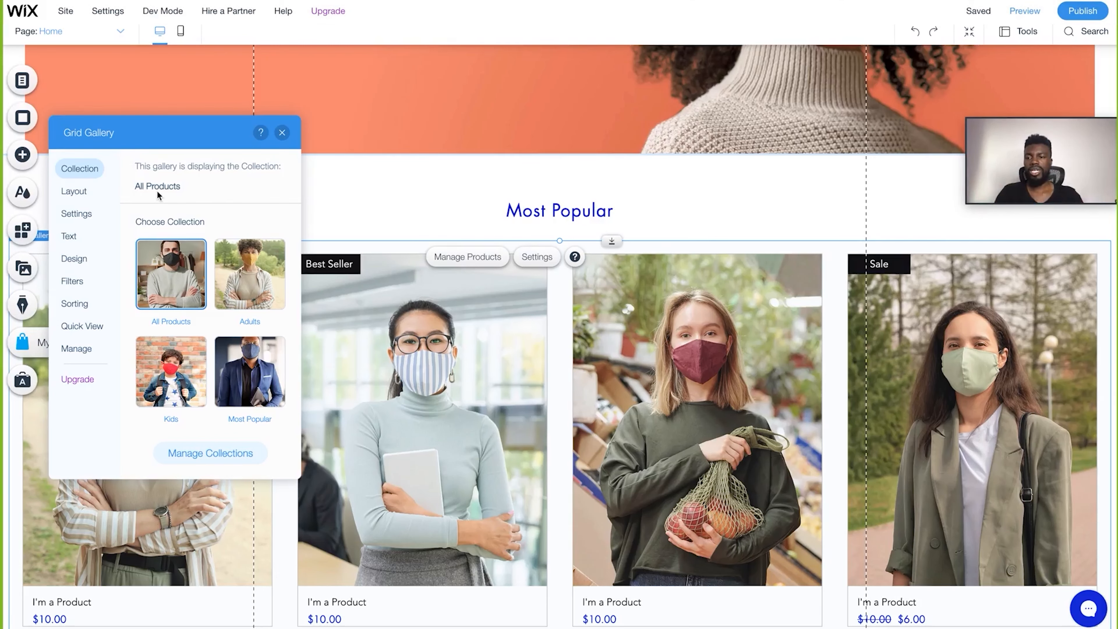
left_click(81, 195)
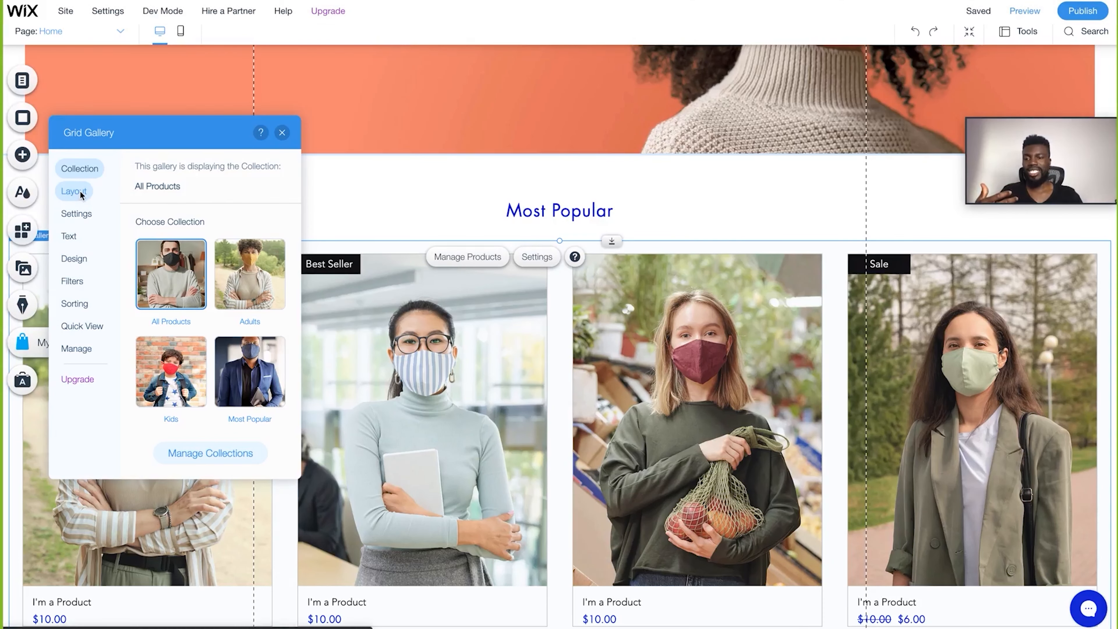
left_click(74, 238)
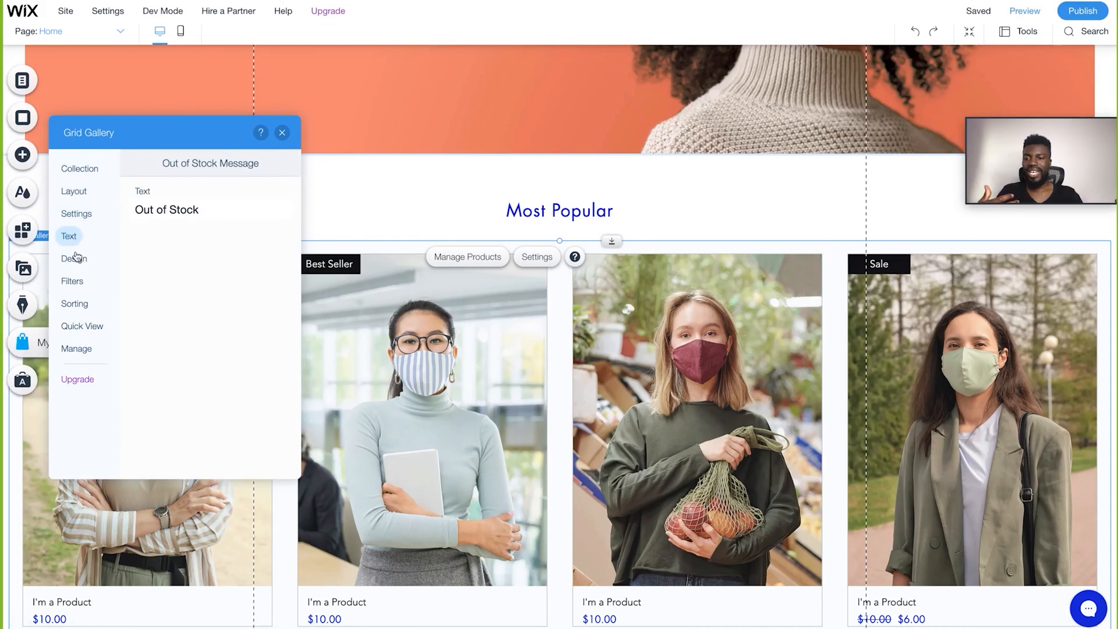
left_click(76, 261)
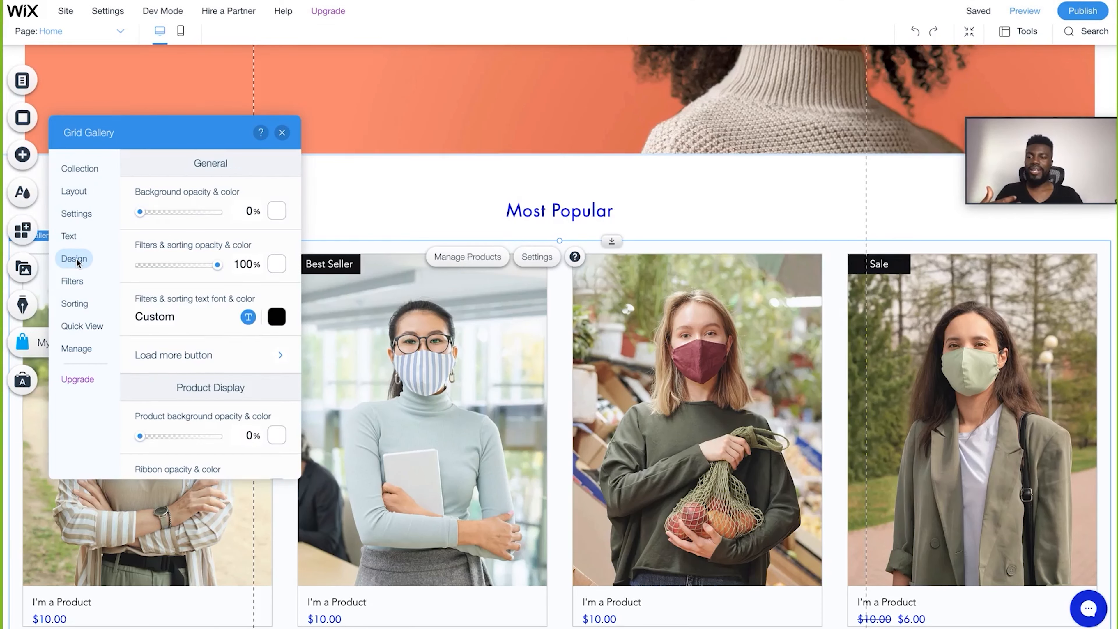
left_click(75, 304)
Set the Most Popular gallery's product display style to the layout with centered product details below the image.
left_click(83, 194)
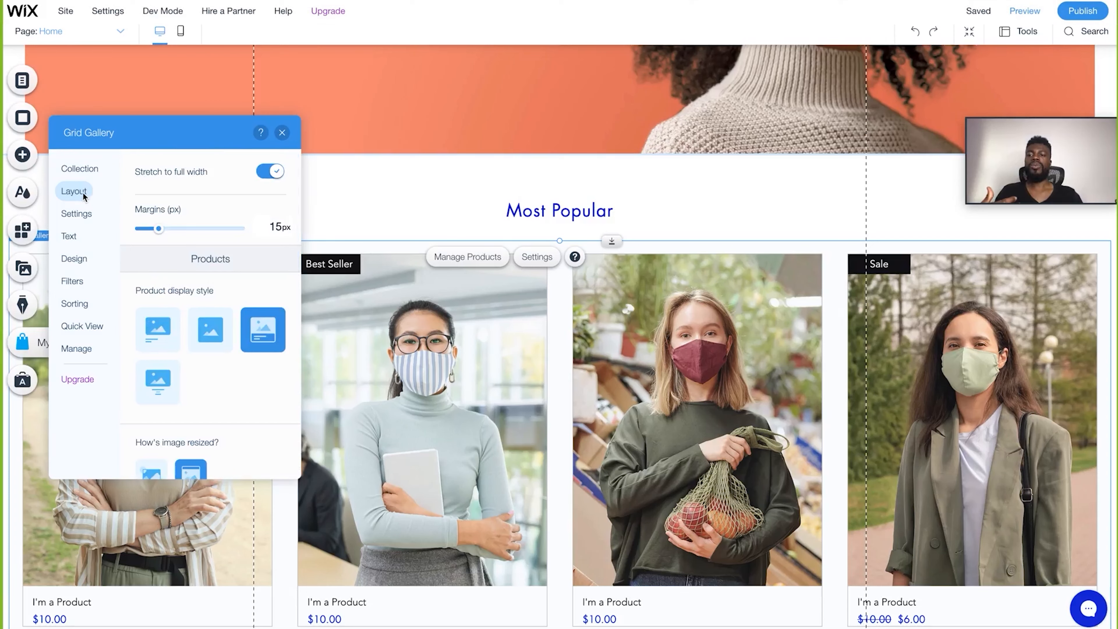
scroll(229, 300, "down", 2)
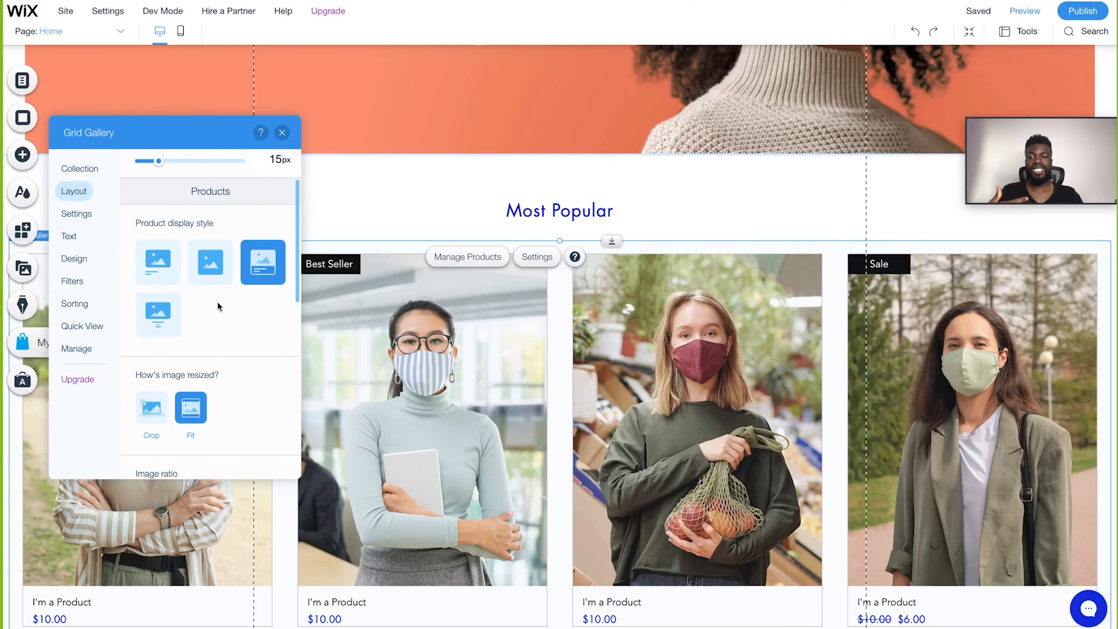
scroll(490, 310, "down", 2)
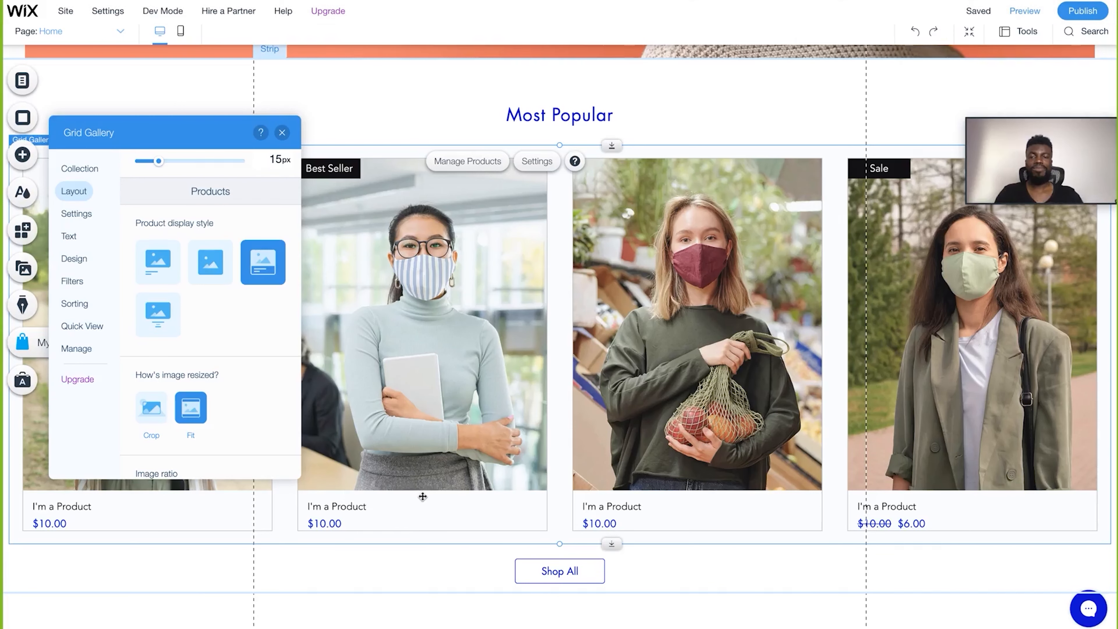
left_click(161, 314)
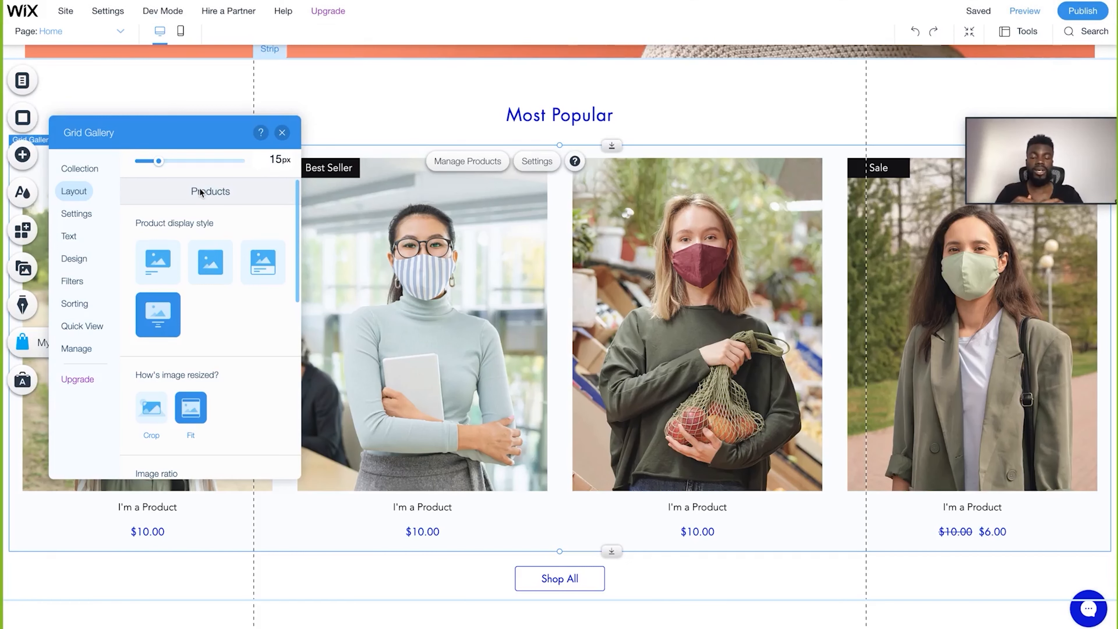
left_click(282, 133)
Look at the Shop All button's editing options and view the Our Masks section.
scroll(509, 321, "down", 4)
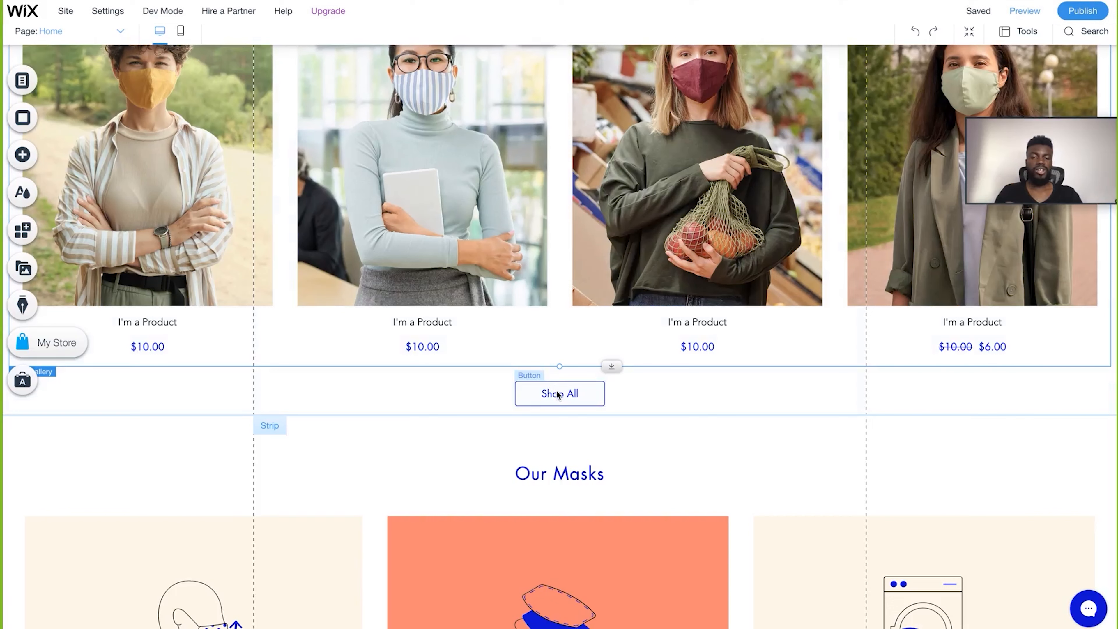
left_click(556, 391)
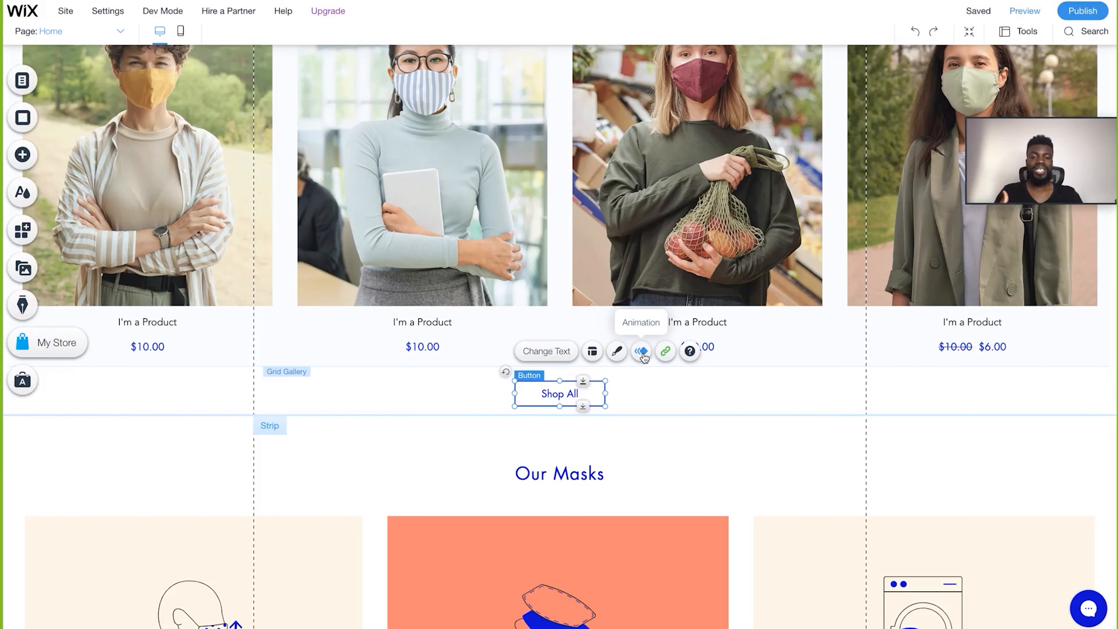
left_click(661, 424)
scroll(656, 422, "down", 5)
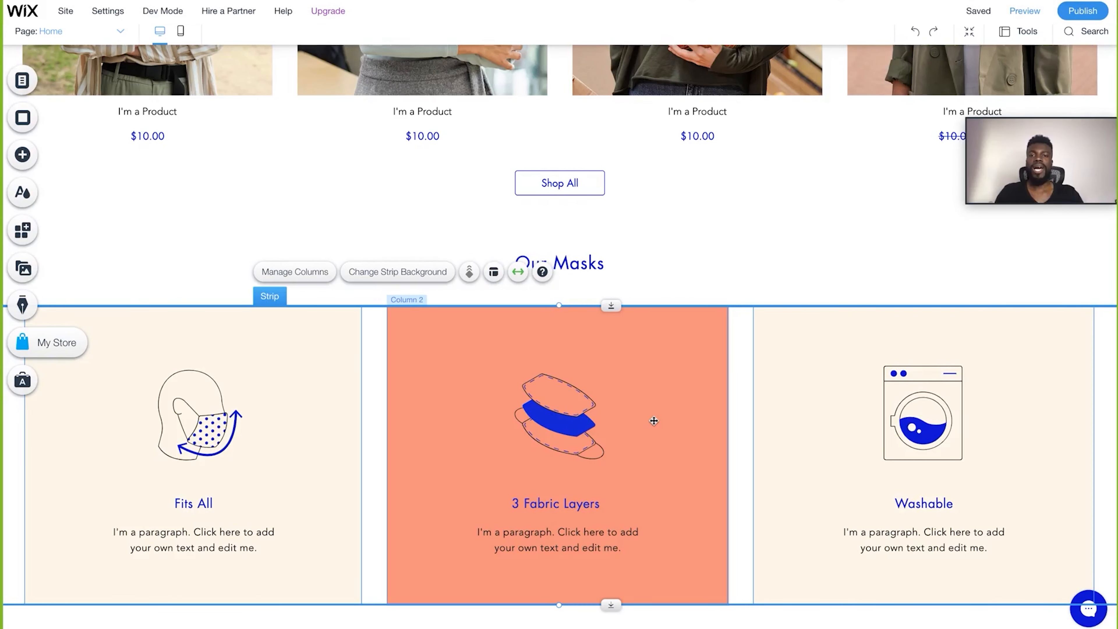
Check the home page's mobile layout from the top, return to the desktop layout and go to the Most Popular section.
scroll(655, 421, "down", 1)
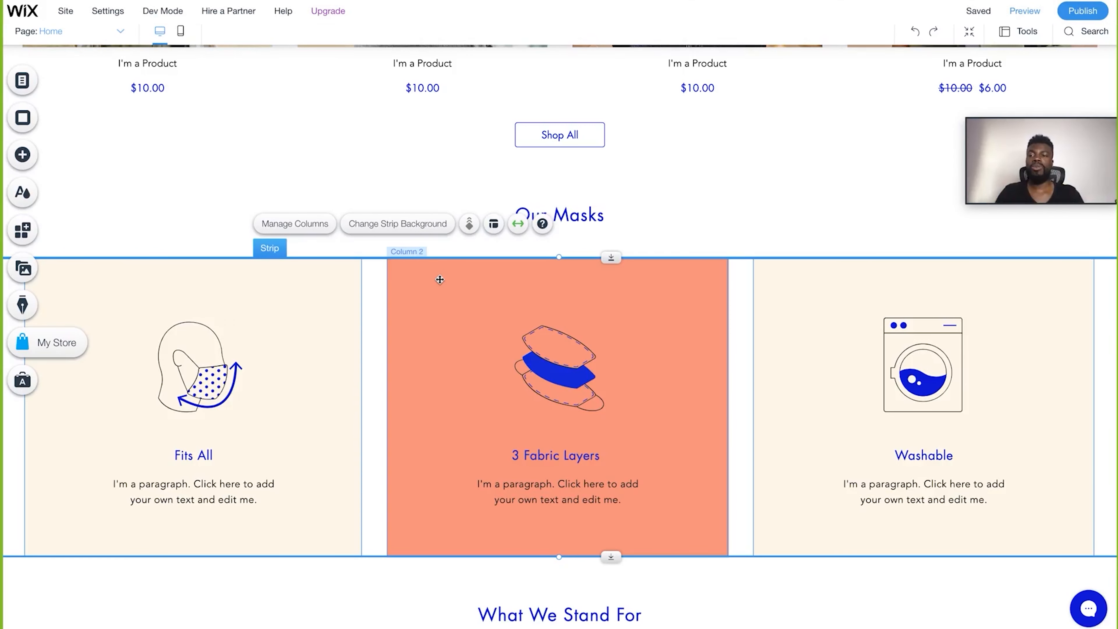
left_click(183, 35)
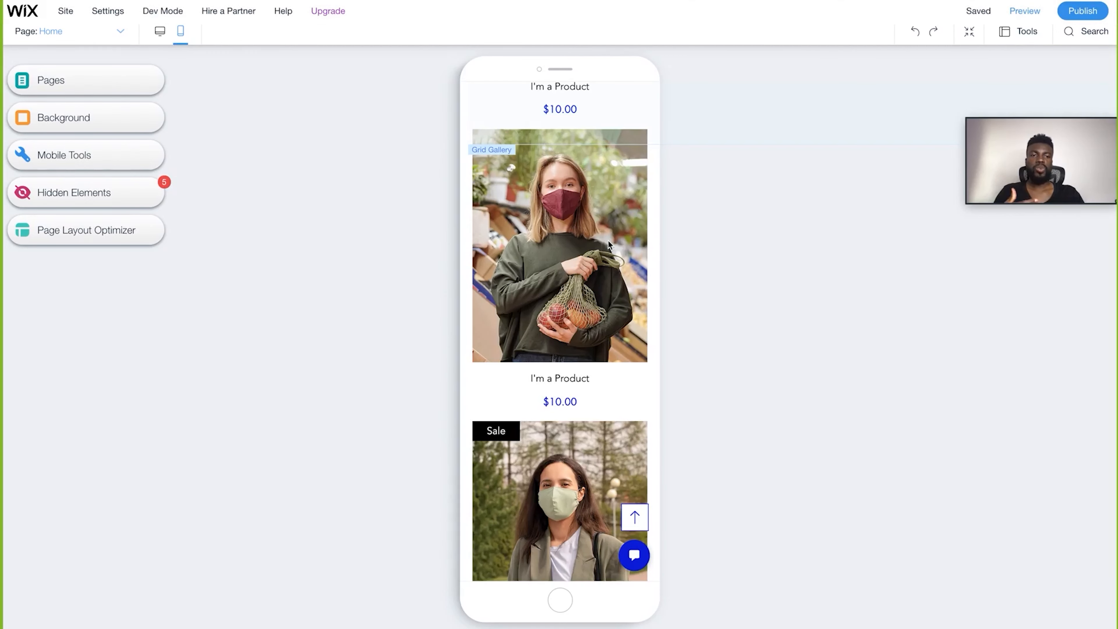
scroll(608, 239, "up", 10)
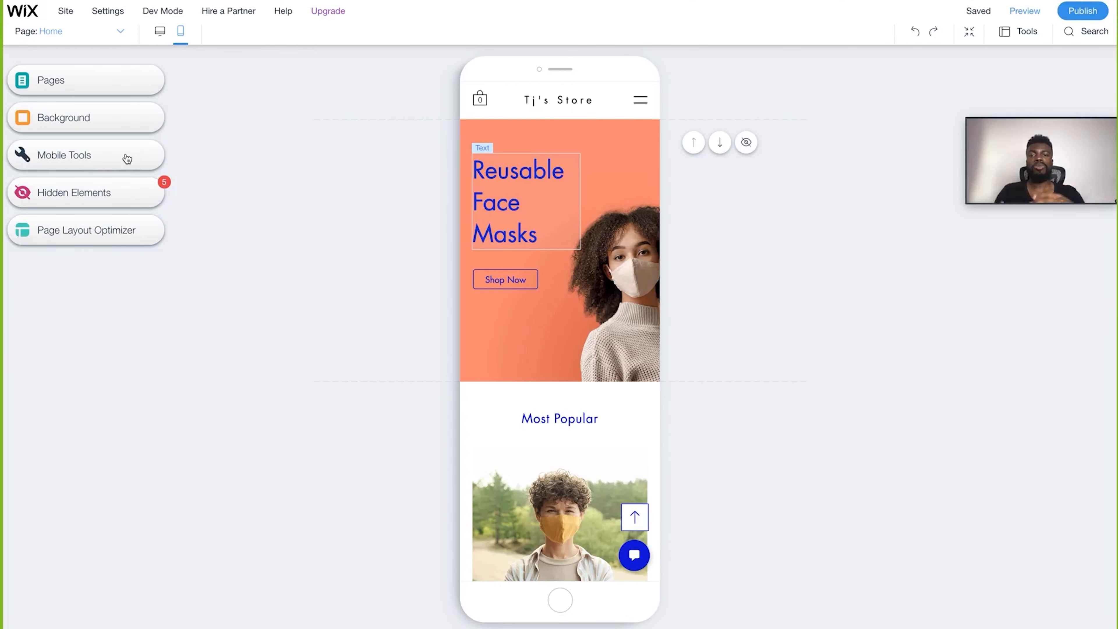
left_click(159, 32)
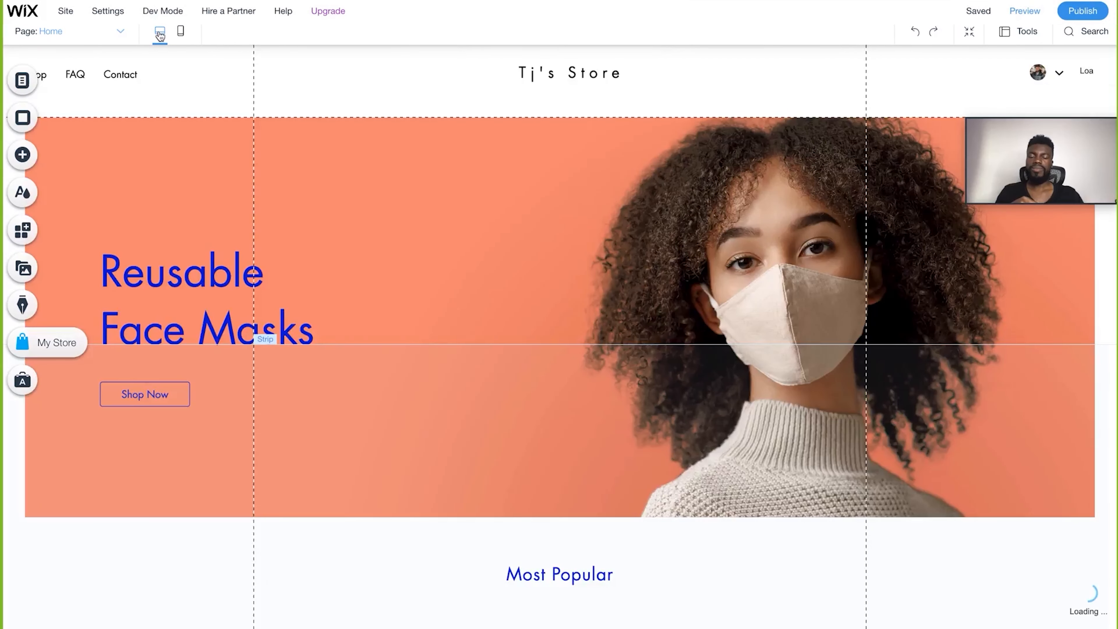
scroll(466, 210, "down", 4)
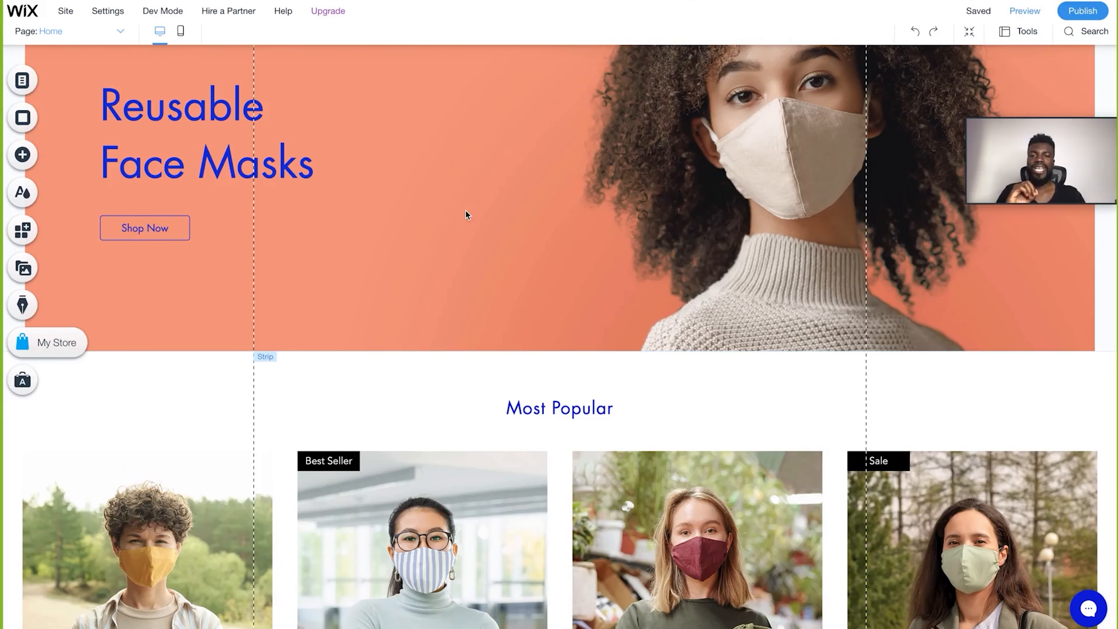
scroll(465, 211, "down", 5)
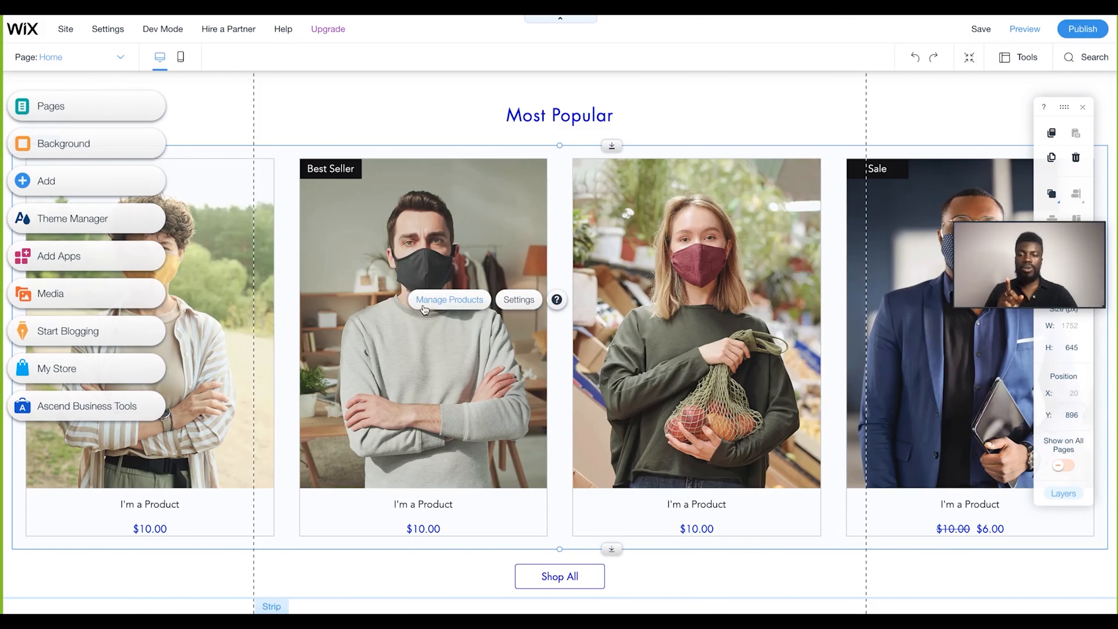
Open the first product in the store's product list from the Most Popular gallery and look at its options for adding media.
left_click(438, 307)
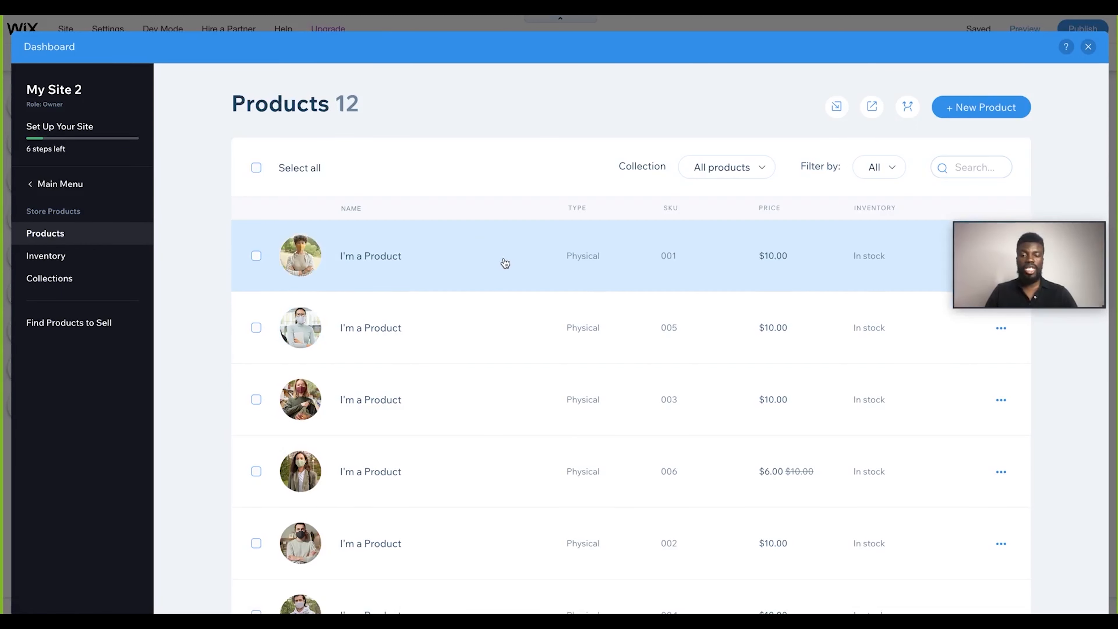
left_click(518, 260)
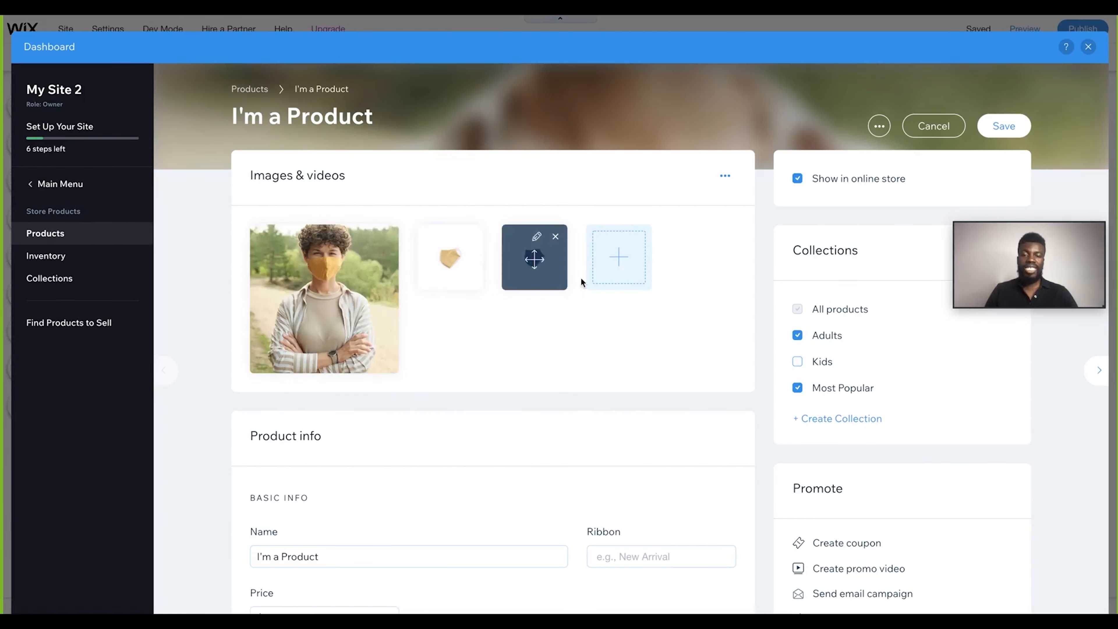
left_click(627, 260)
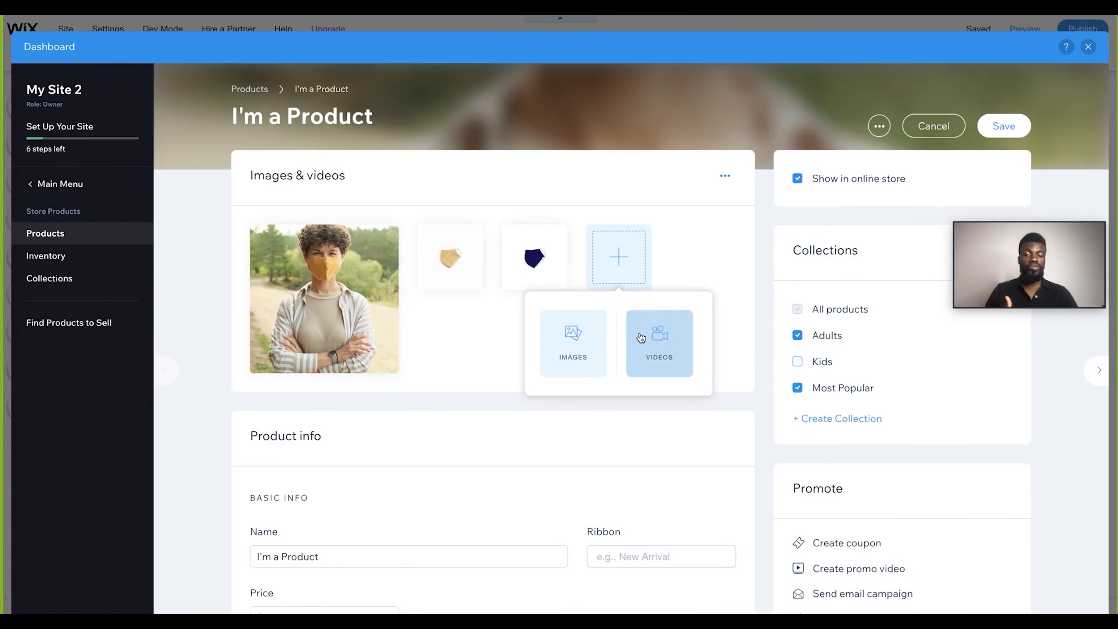
left_click(492, 348)
Look through the product's name, price, sale discount, description and additional info settings without keeping any change.
scroll(491, 348, "down", 5)
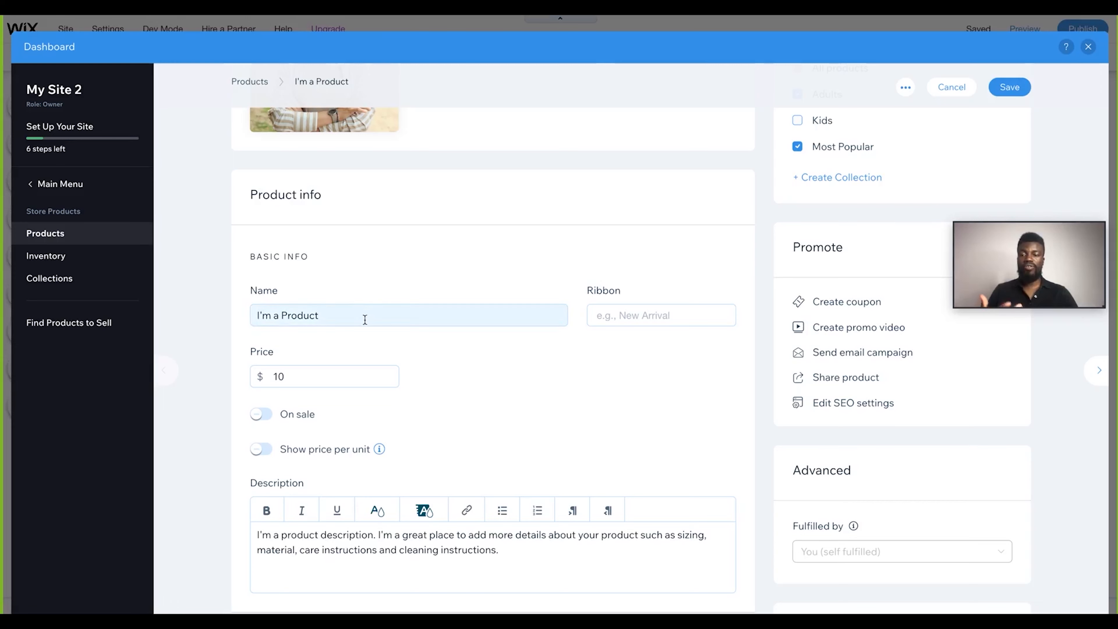
scroll(372, 381, "down", 2)
left_click(262, 317)
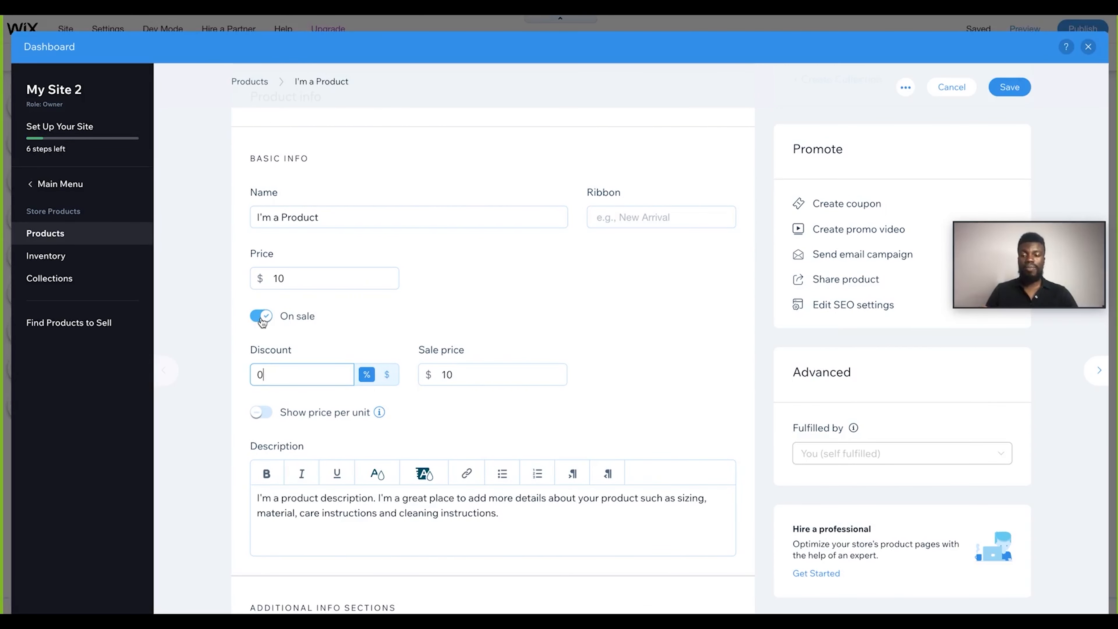
left_click(262, 316)
scroll(443, 321, "down", 1)
scroll(444, 318, "down", 2)
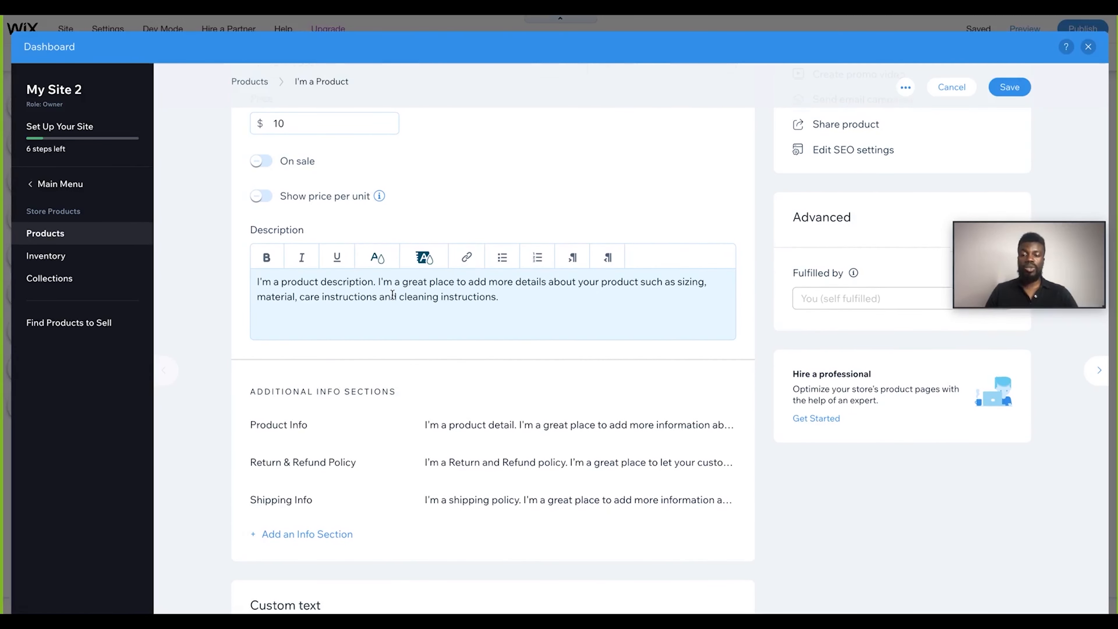
scroll(379, 309, "down", 2)
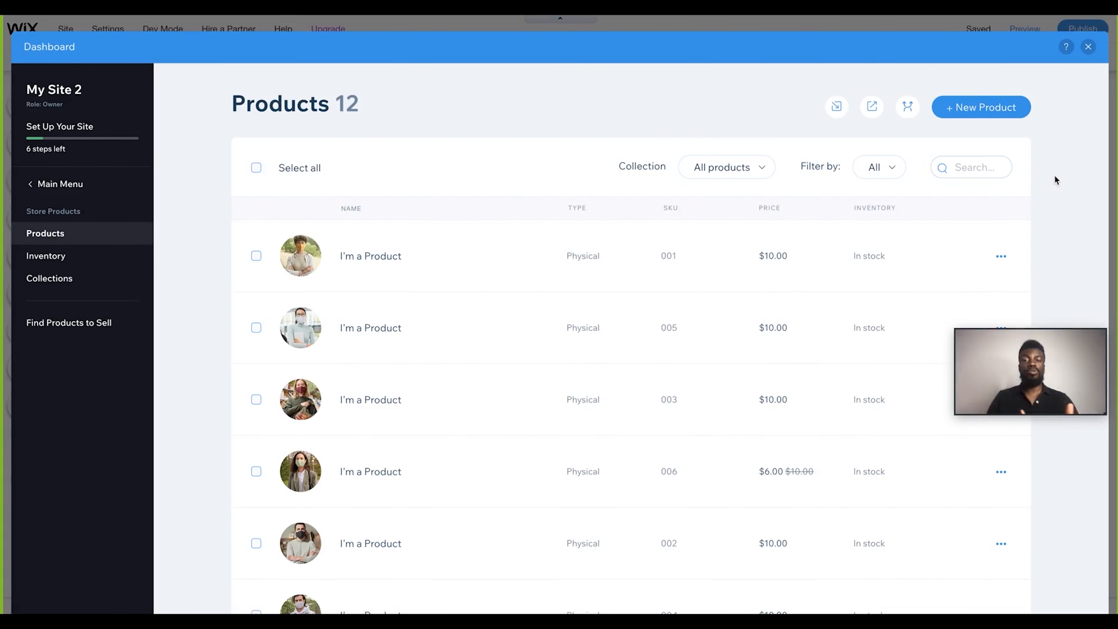
Start a new physical product, examine its media, basic info and description fields, and return to the product list without saving.
left_click(991, 113)
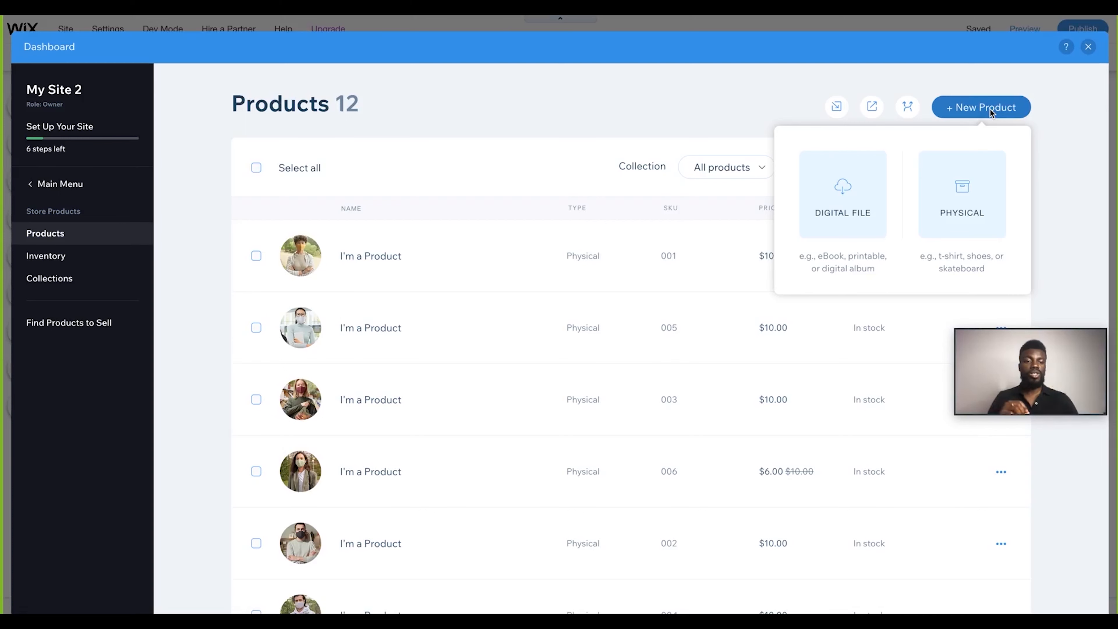
left_click(961, 207)
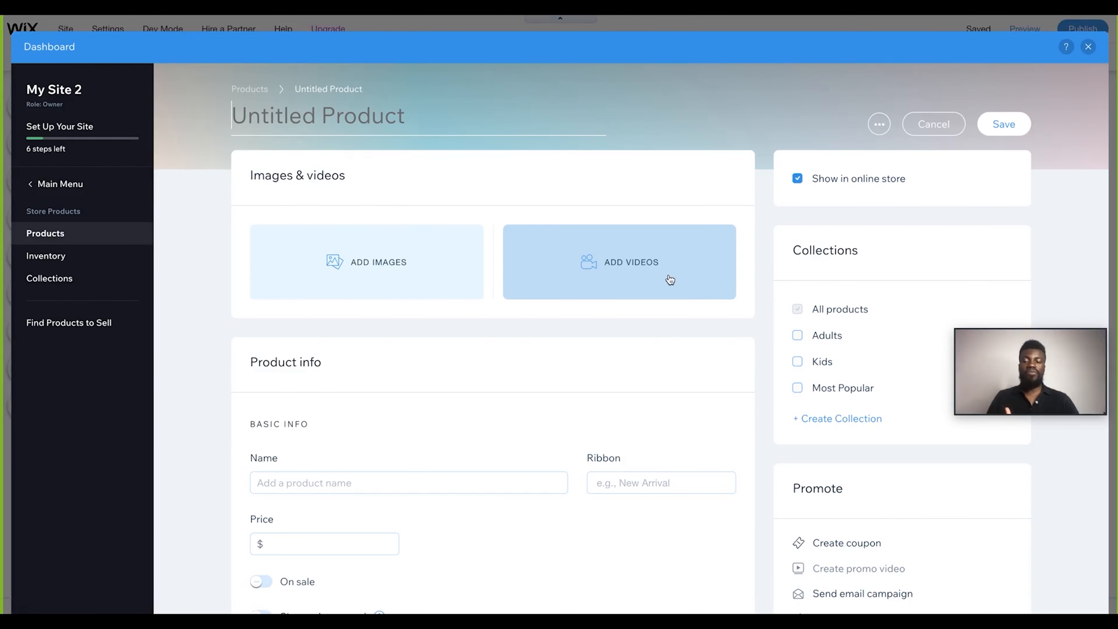
scroll(670, 279, "down", 5)
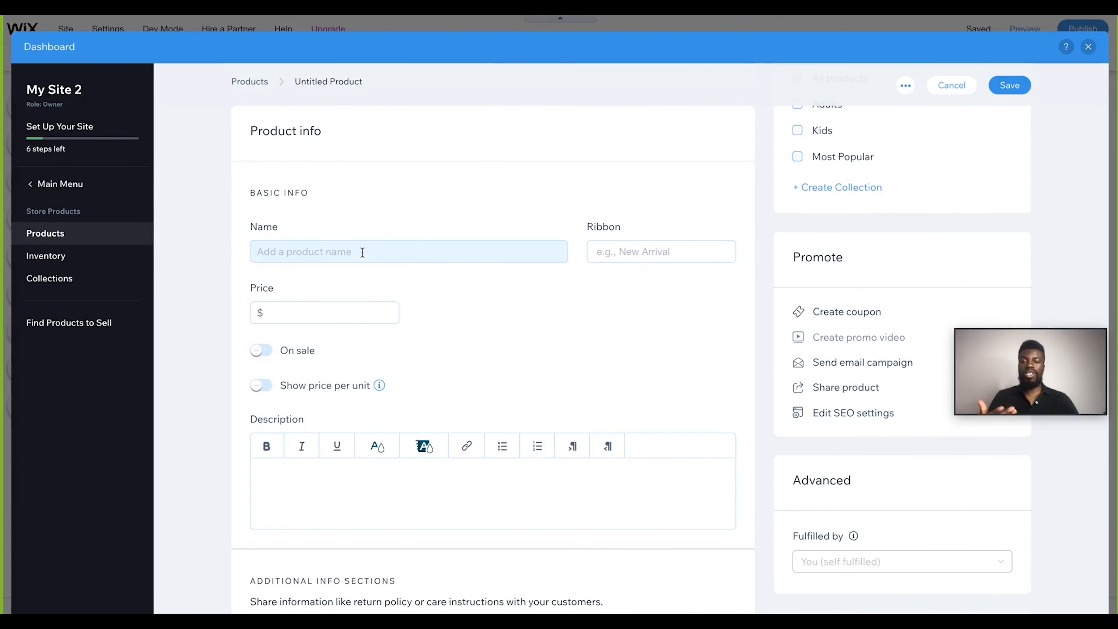
scroll(362, 252, "down", 1)
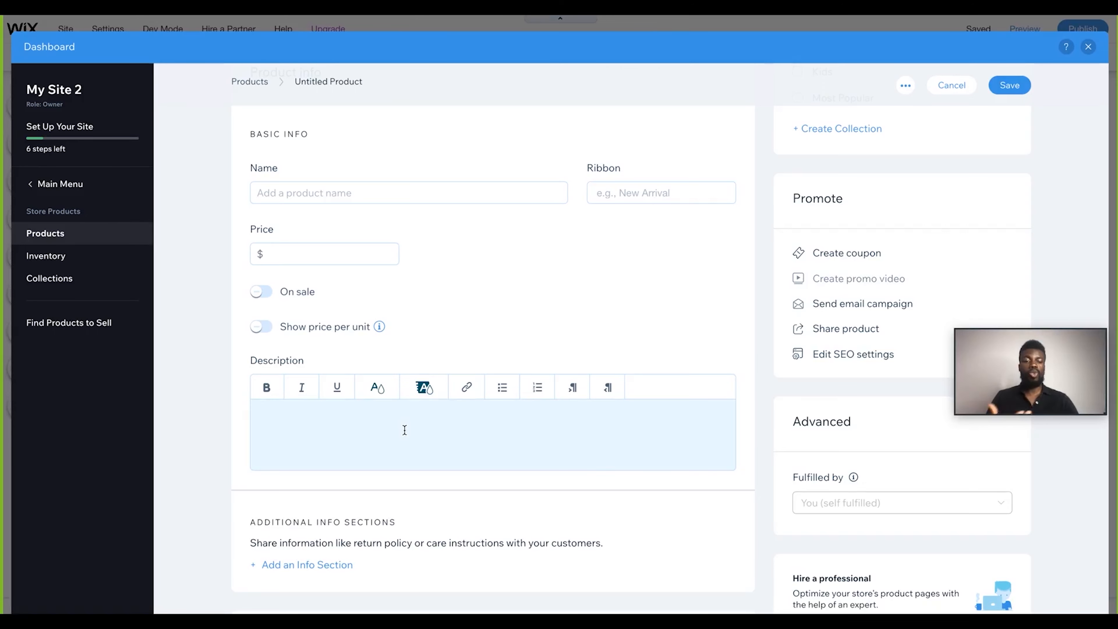
scroll(404, 430, "down", 12)
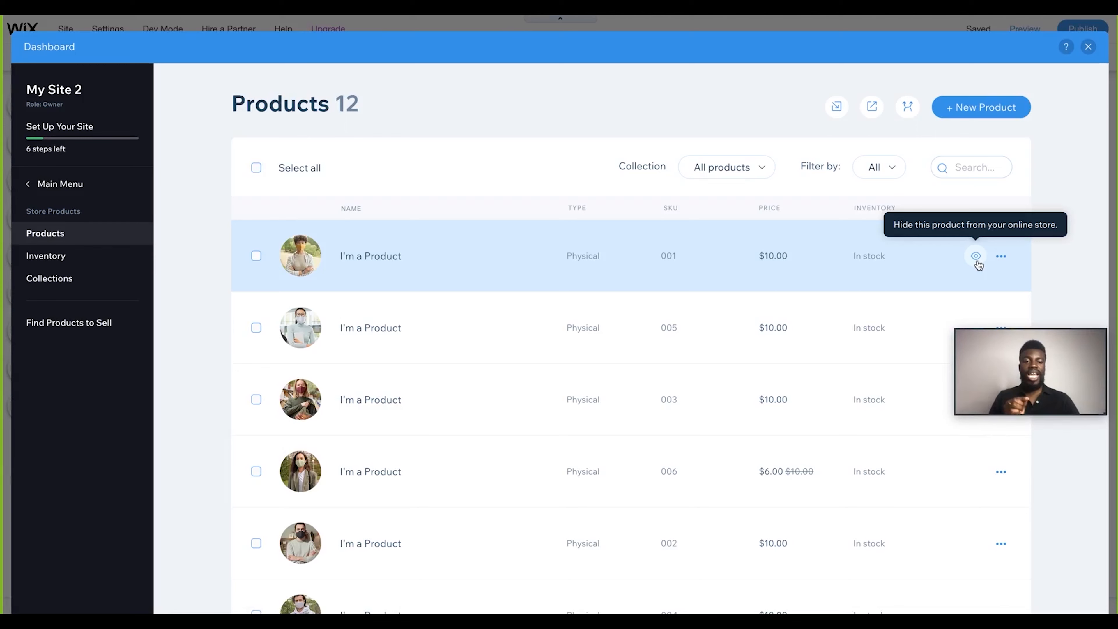
Hide the first product, SKU 001, from the online store and return to the site editor.
left_click(975, 263)
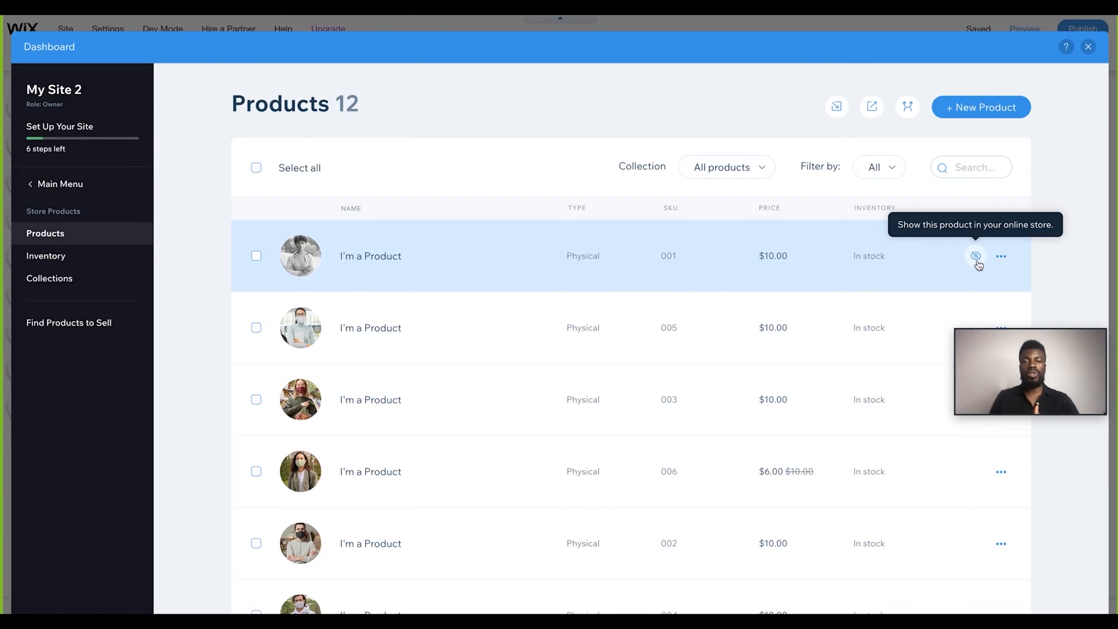
scroll(1072, 188, "down", 10)
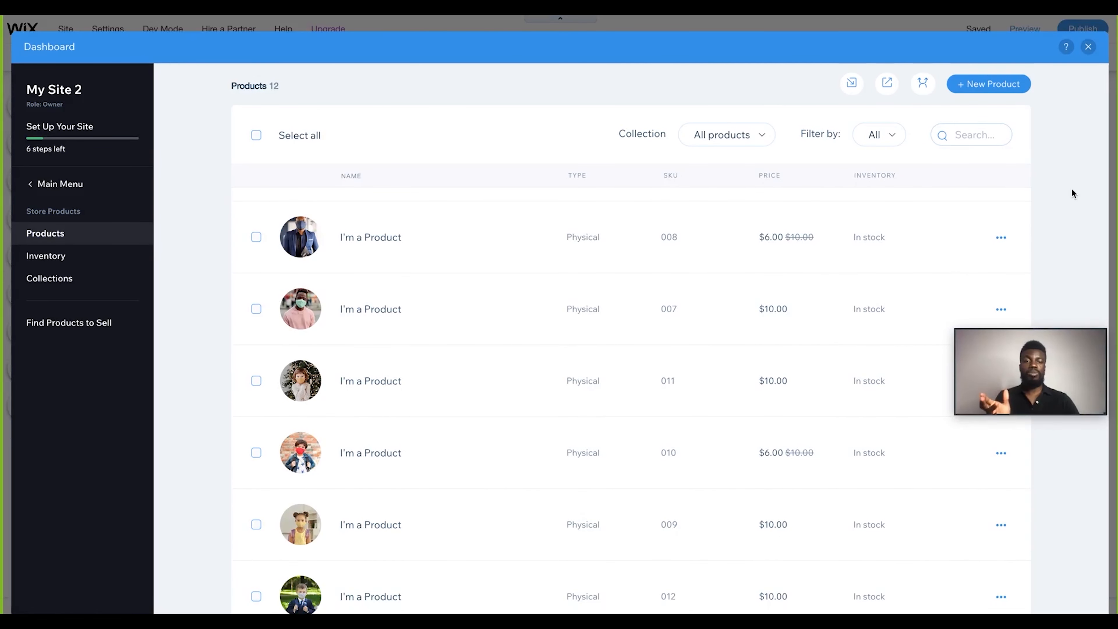
left_click(1088, 47)
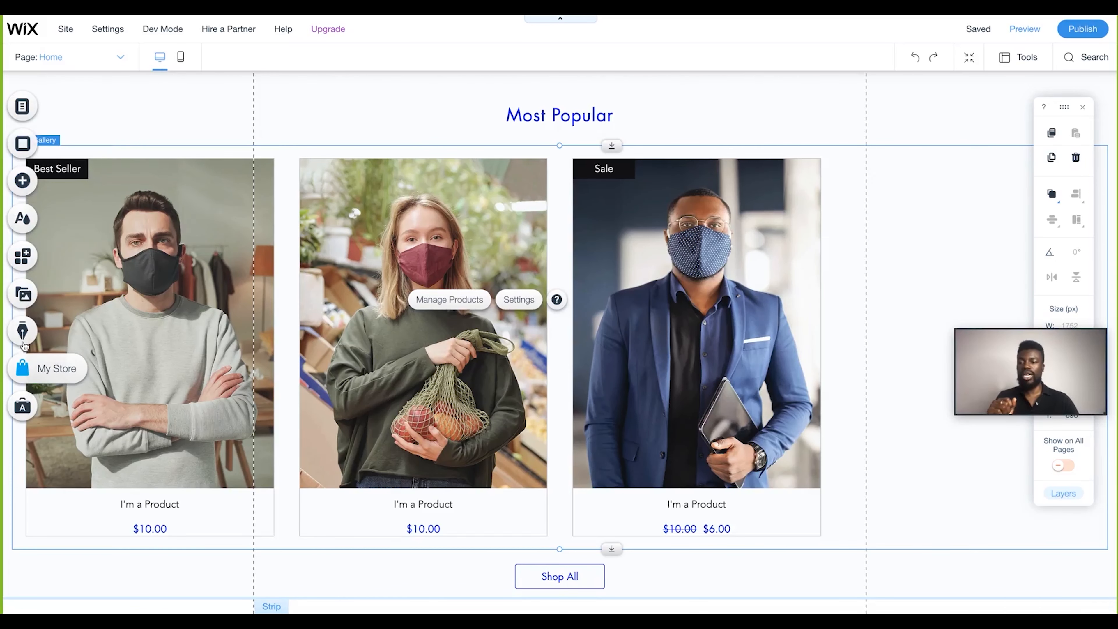
Connect Wix credit/debit card payments from the store manager, declaring that no restricted or prohibited products are sold.
left_click(51, 374)
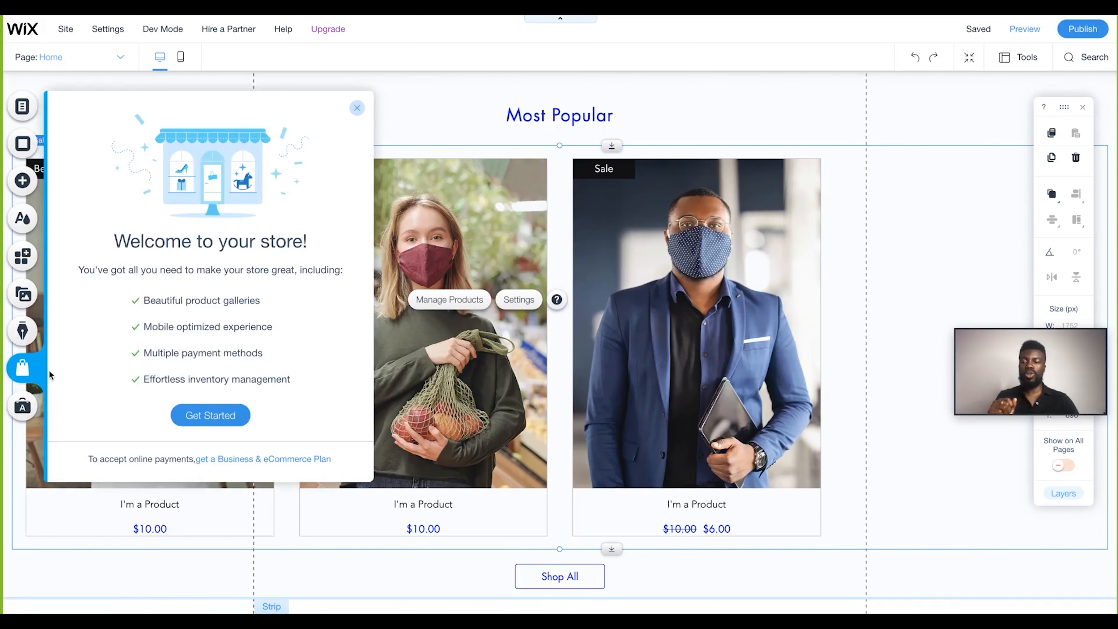
left_click(211, 416)
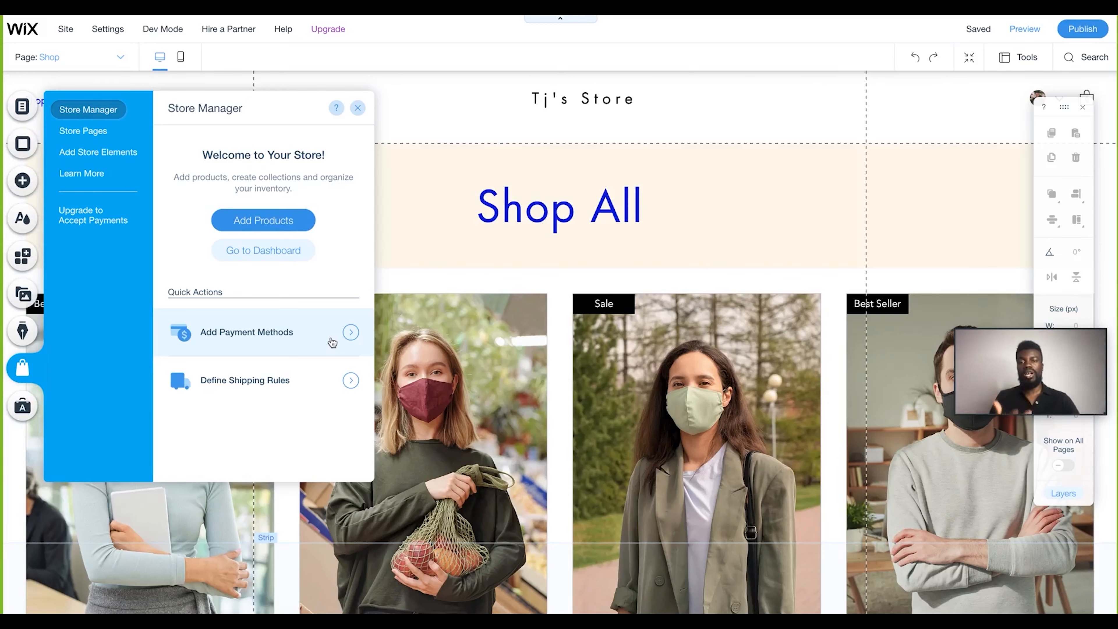
left_click(351, 334)
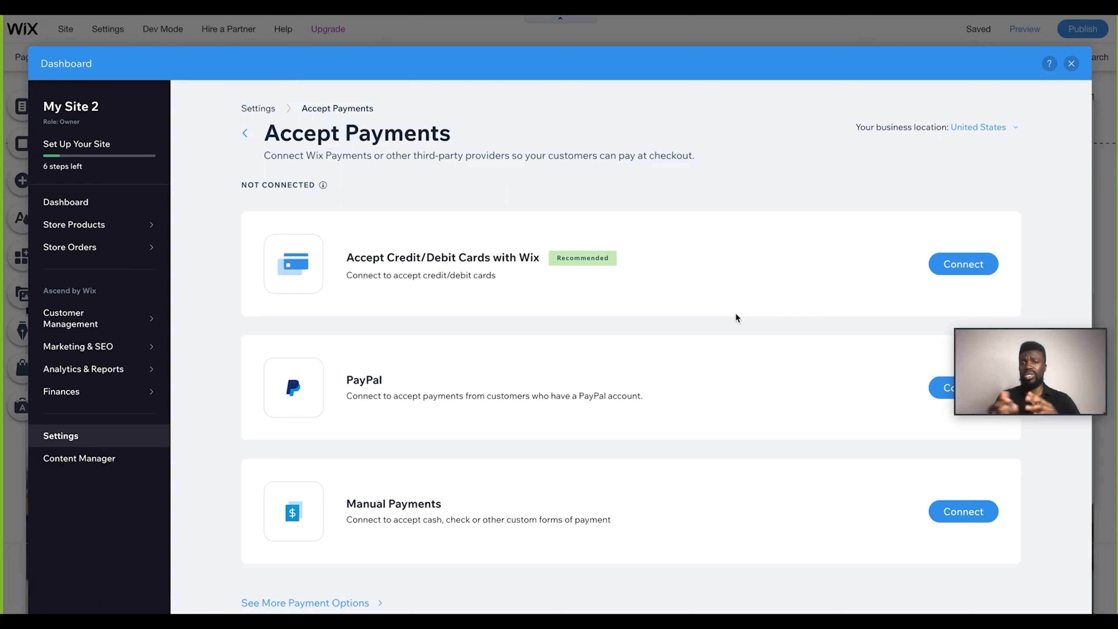
left_click(961, 269)
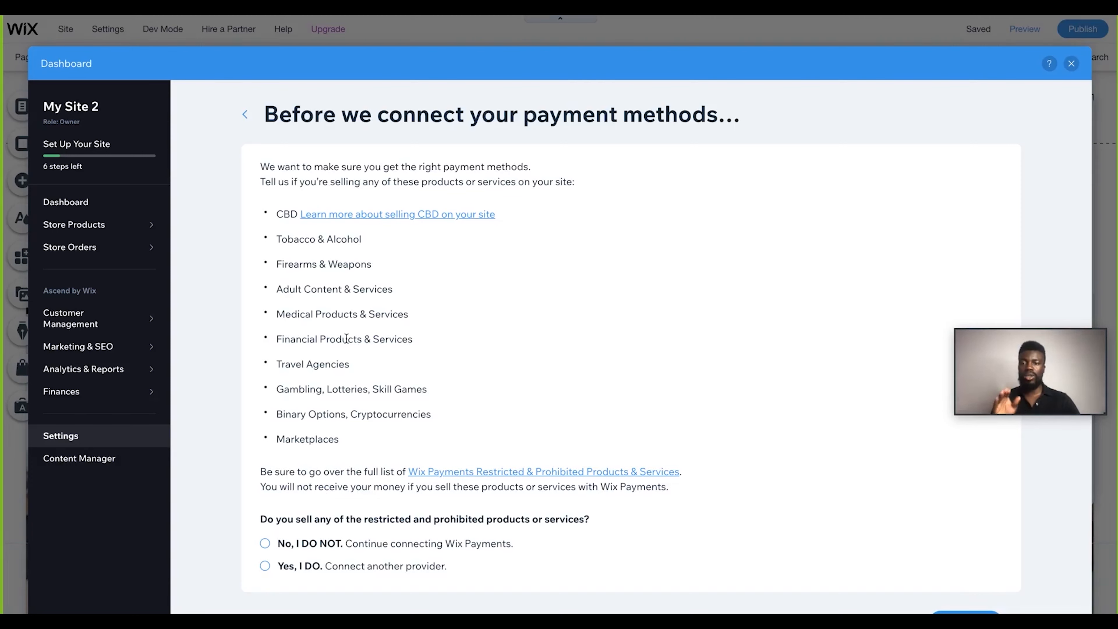
left_click(266, 544)
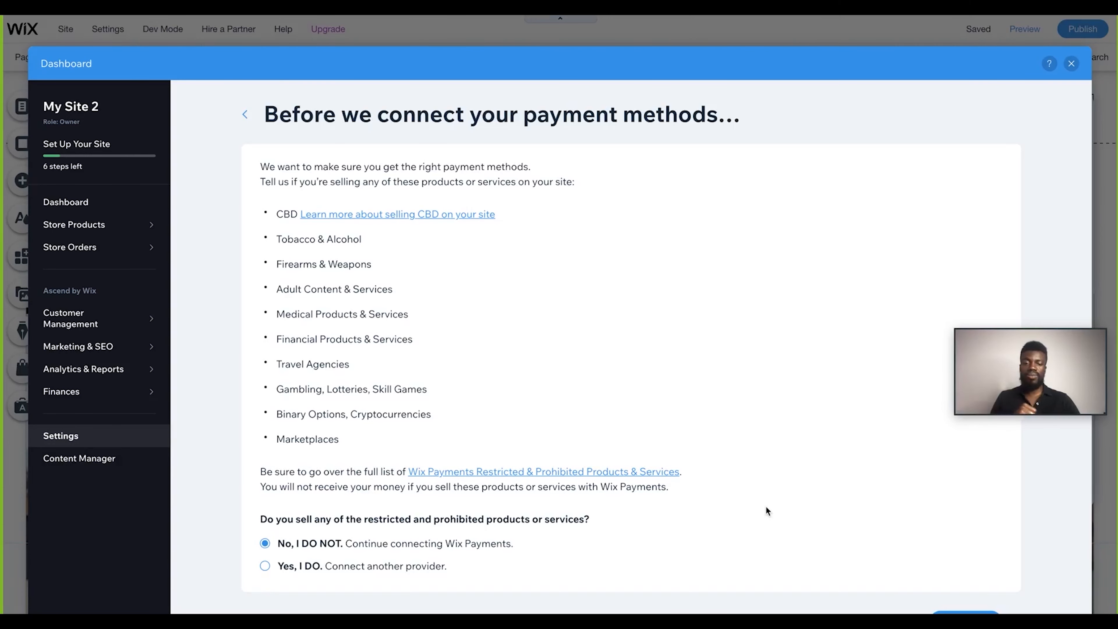
left_click(975, 612)
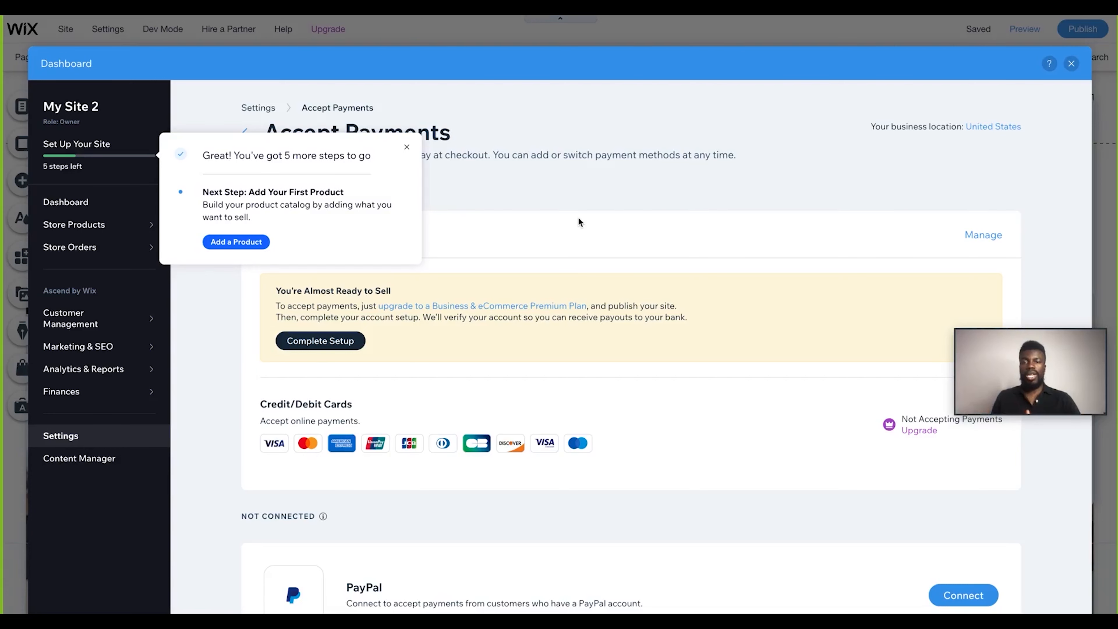
Review the remaining payment providers and examine the PayPal connection instructions, fees and account form.
scroll(579, 222, "down", 4)
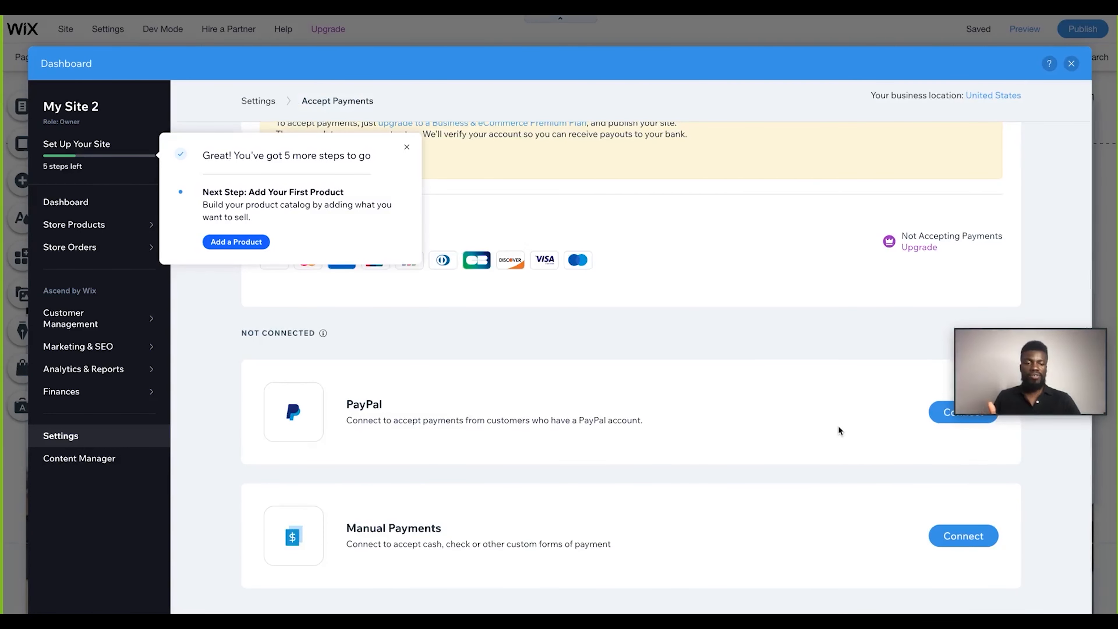
scroll(864, 444, "up", 1)
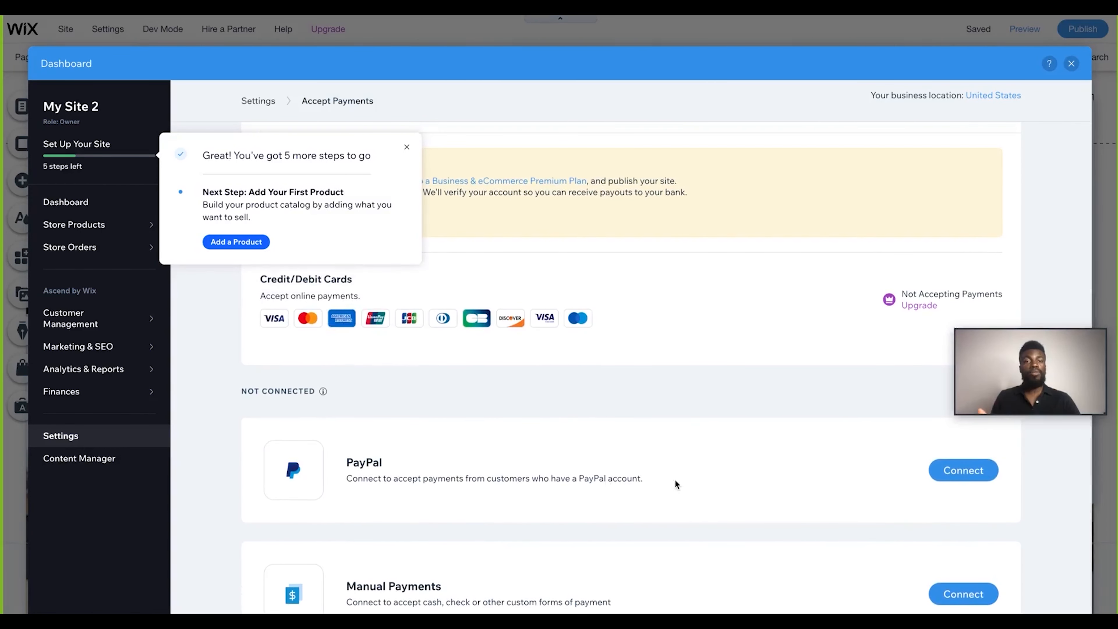
left_click(963, 470)
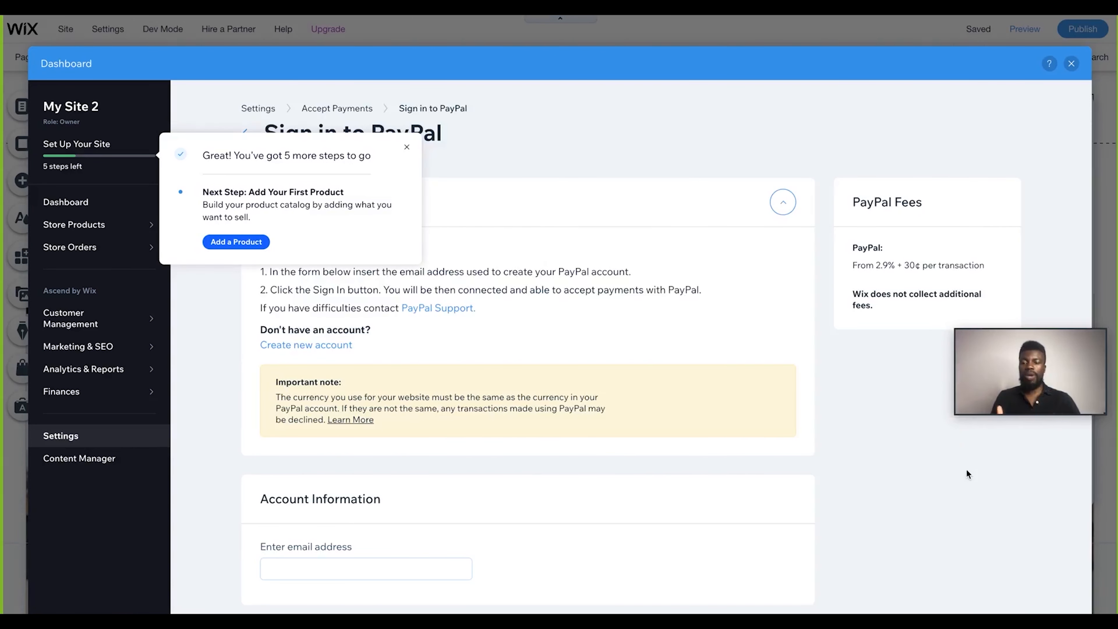
scroll(967, 472, "down", 3)
scroll(966, 468, "down", 3)
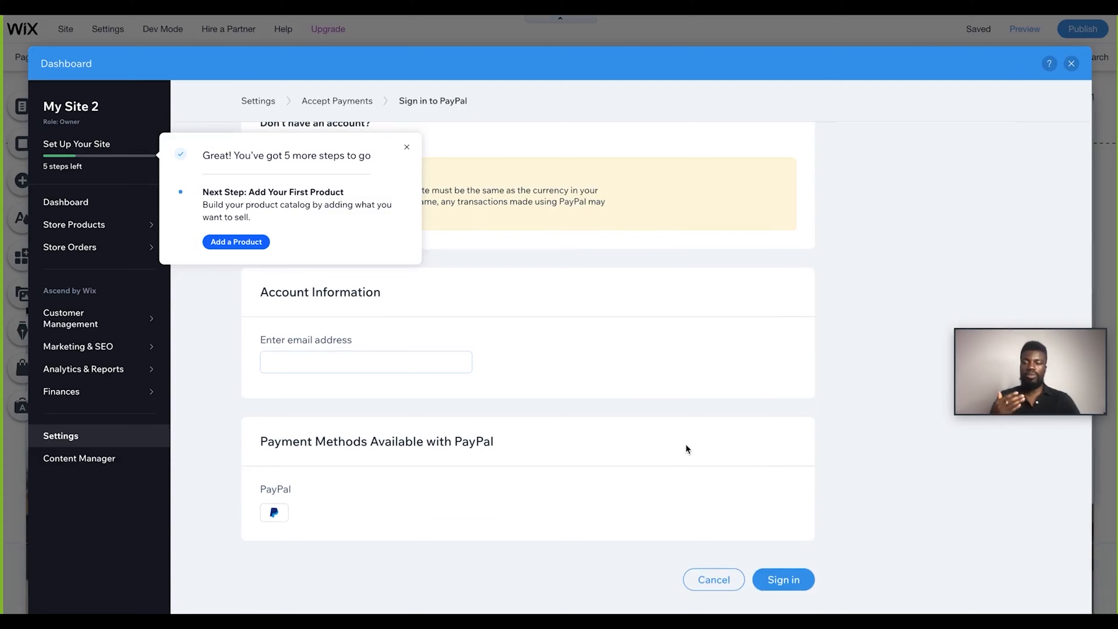
scroll(686, 444, "up", 3)
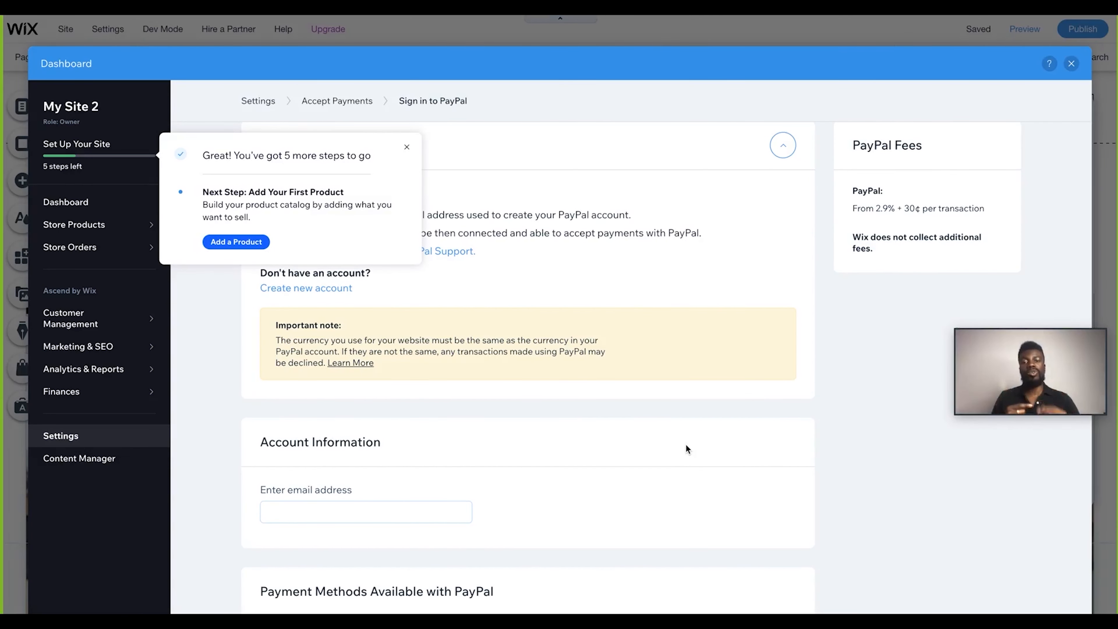
scroll(685, 444, "up", 1)
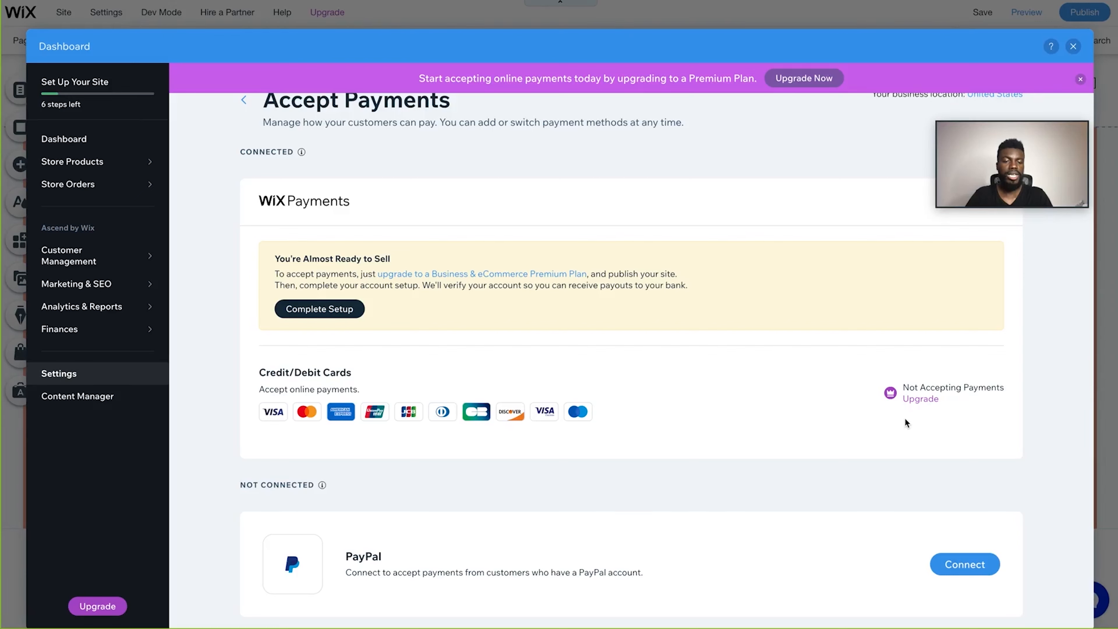
Choose the Business Unlimited premium plan with yearly billing and continue to checkout.
left_click(919, 404)
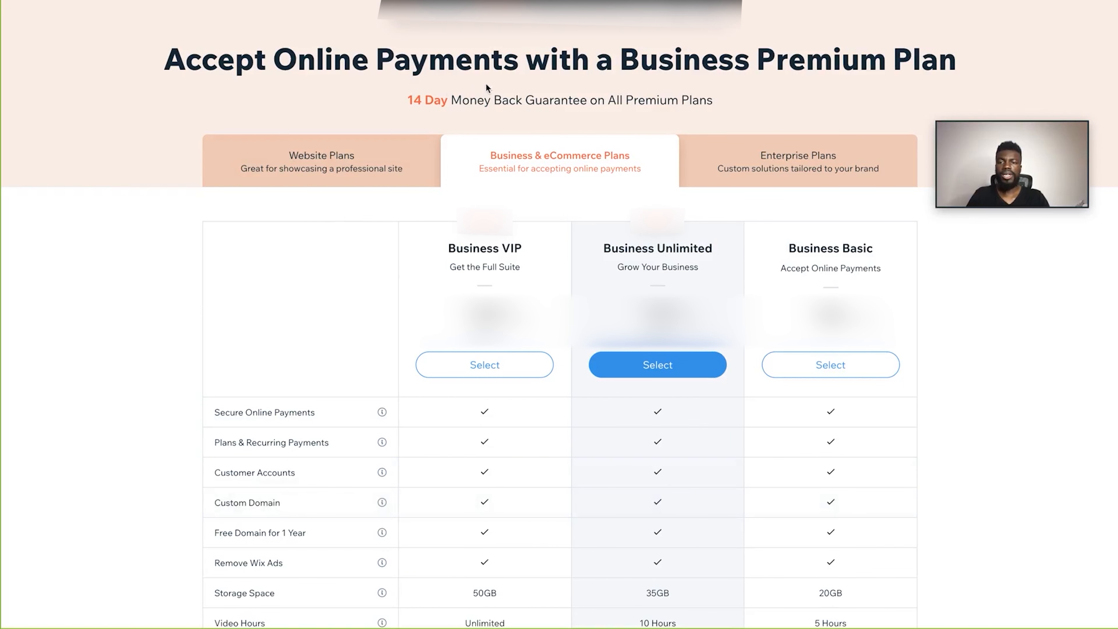
triple_click(505, 68)
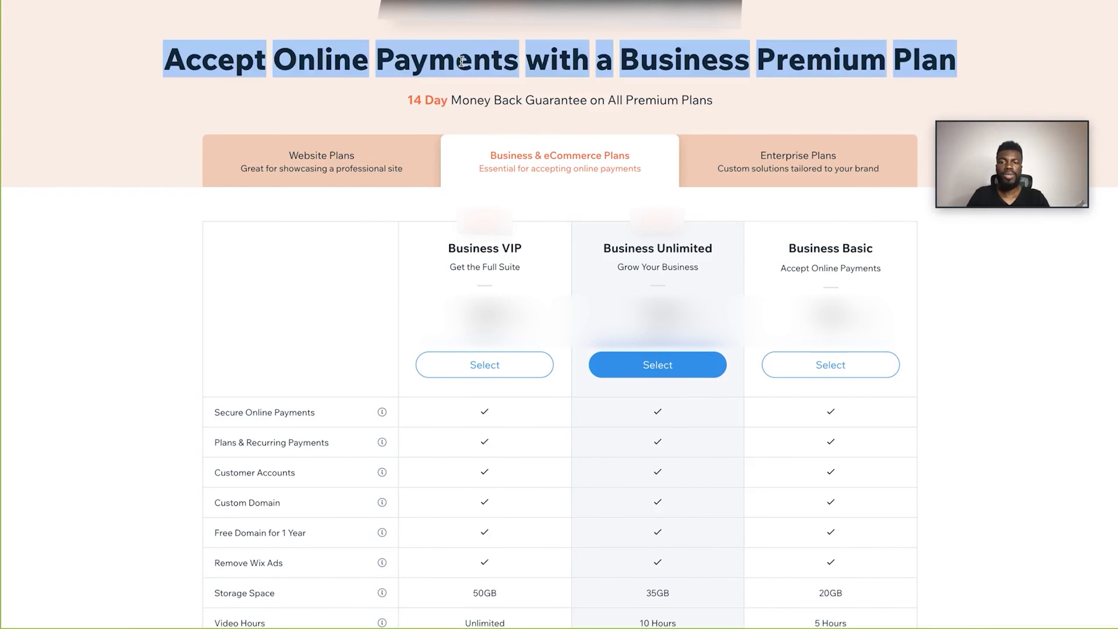
left_click(681, 68)
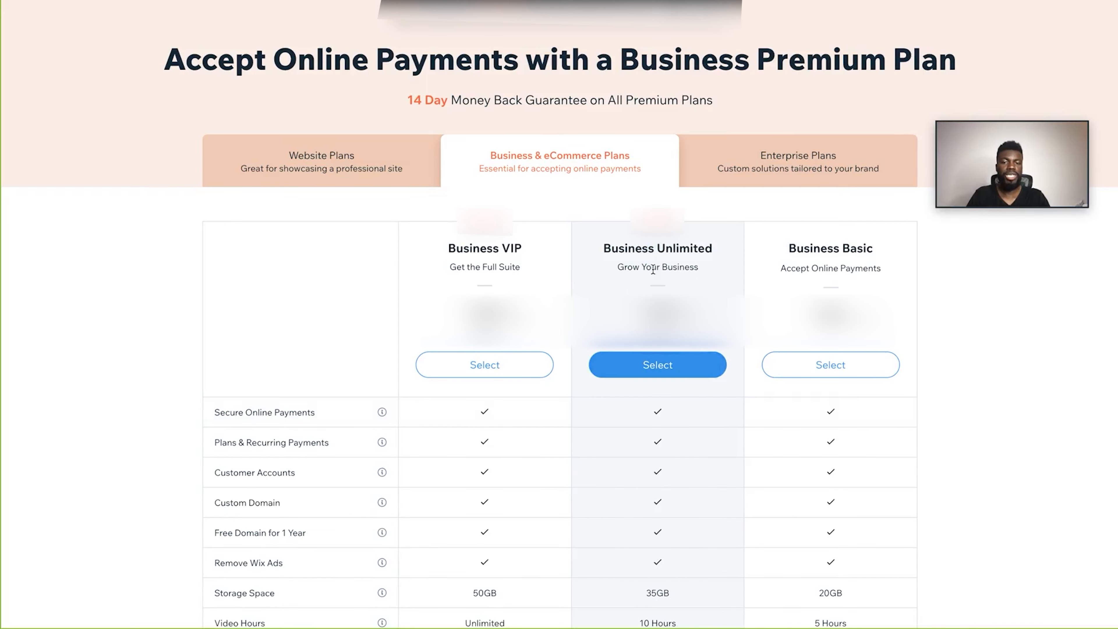
scroll(664, 398, "down", 1)
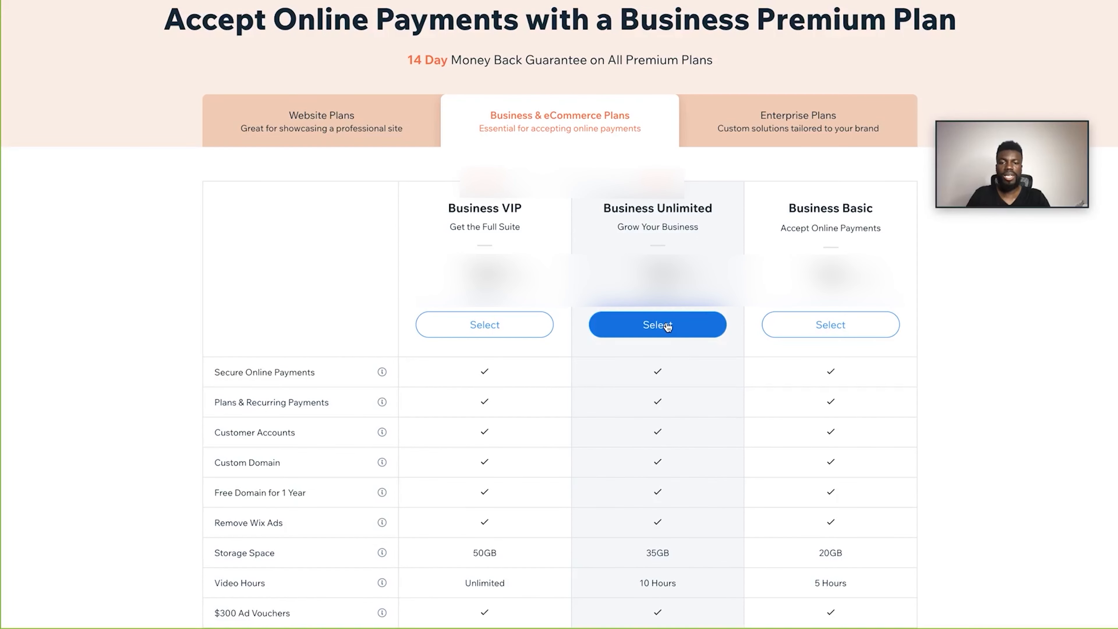
left_click(663, 329)
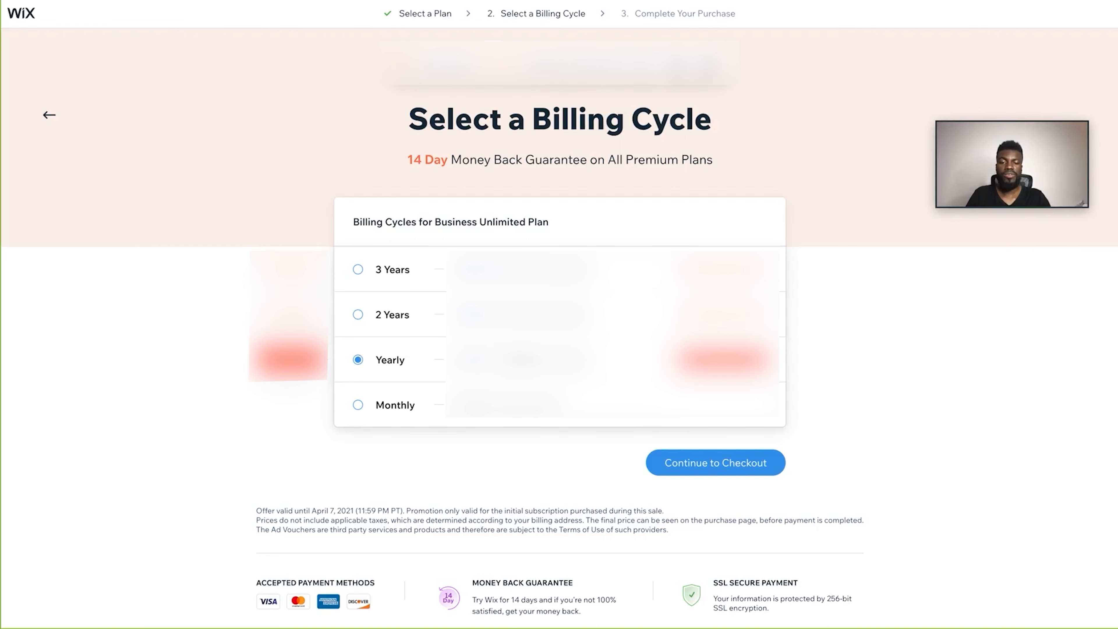
left_click(699, 465)
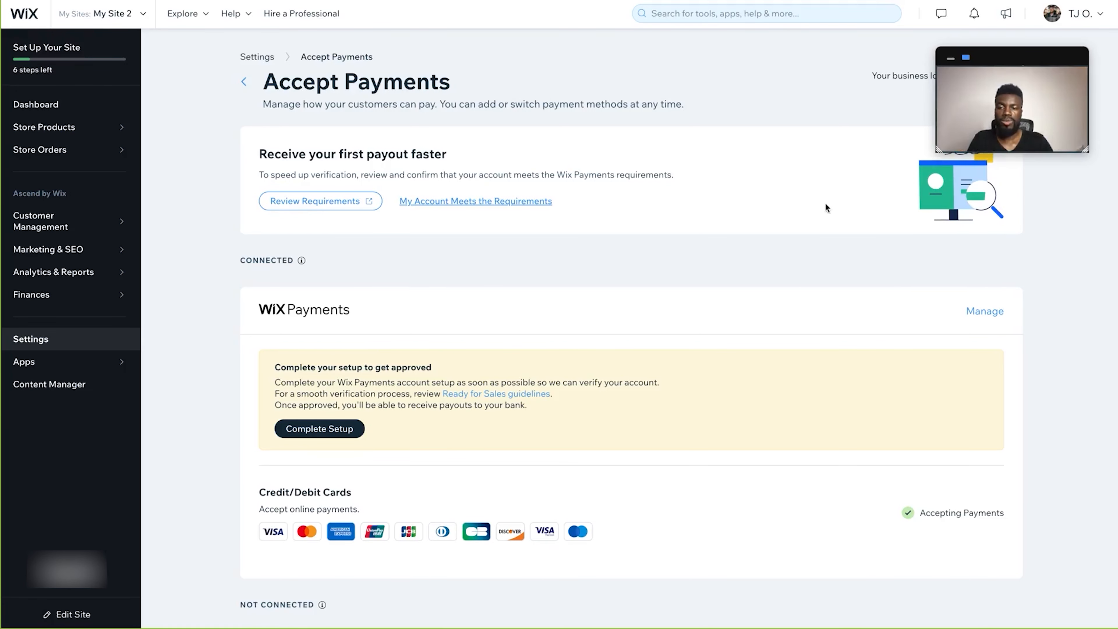
Open the Wix Payments setup form and examine its business type, personal details, address and business description sections.
left_click(328, 430)
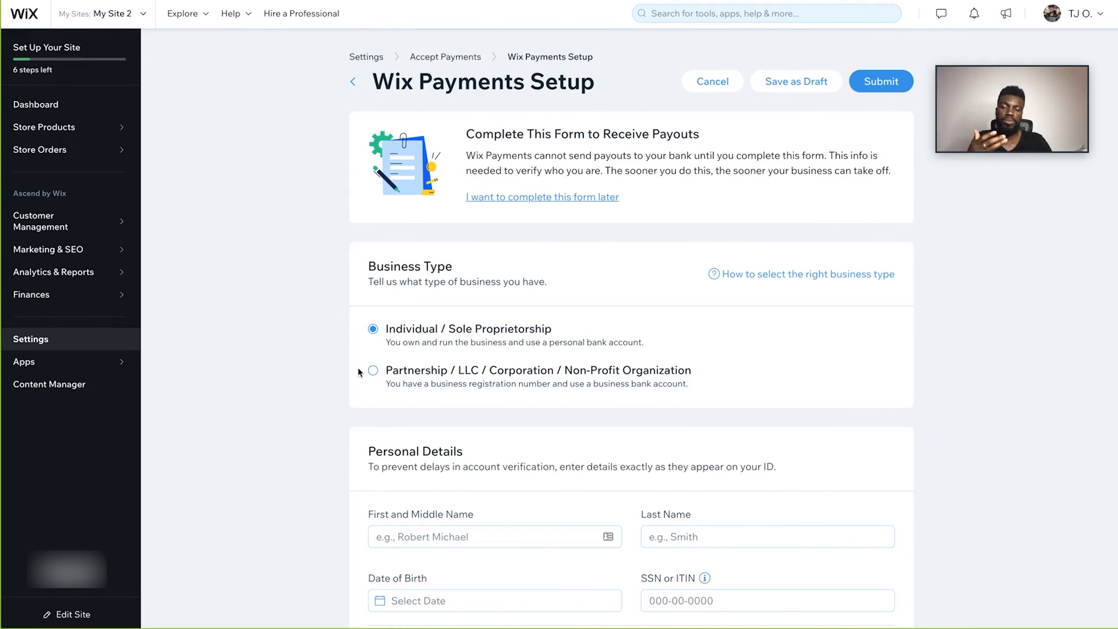
scroll(359, 357, "down", 3)
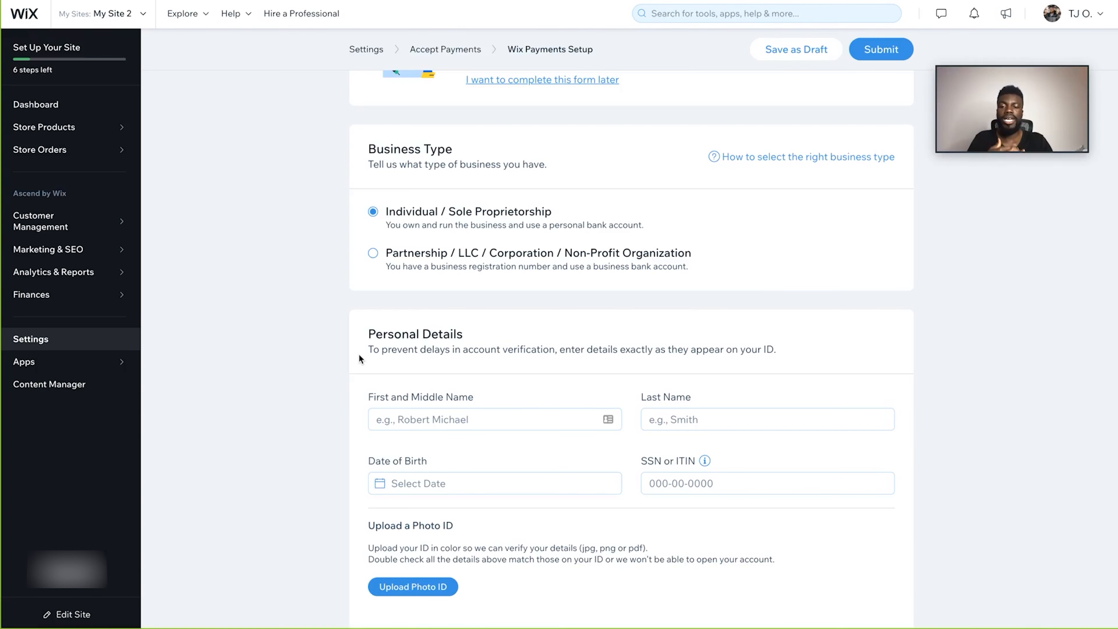
scroll(358, 354, "down", 2)
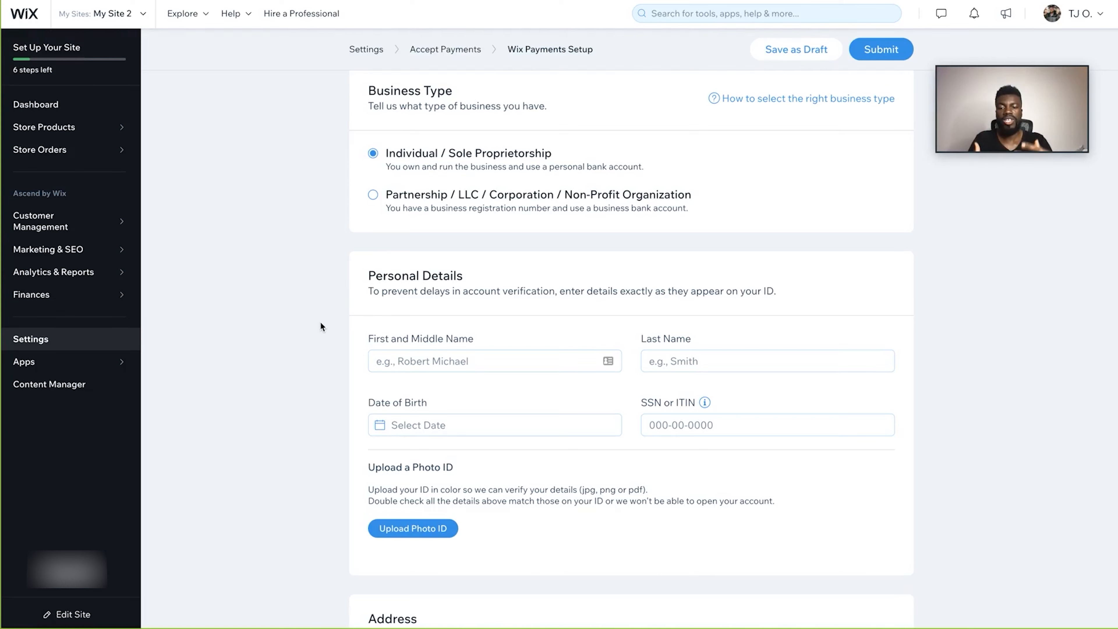
scroll(320, 326, "down", 5)
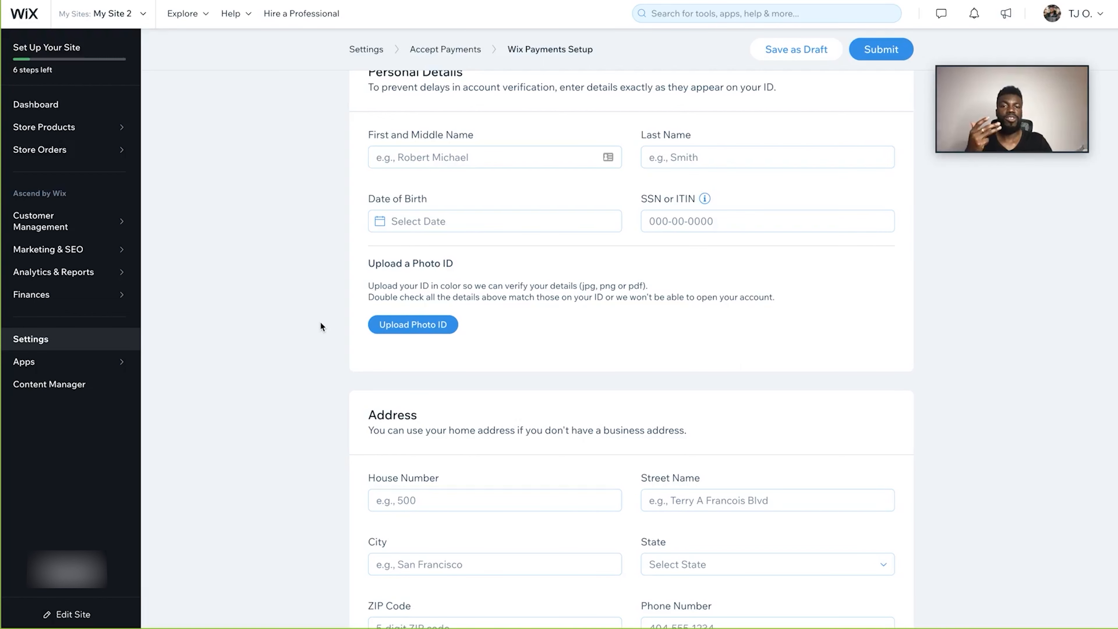
scroll(258, 209, "down", 8)
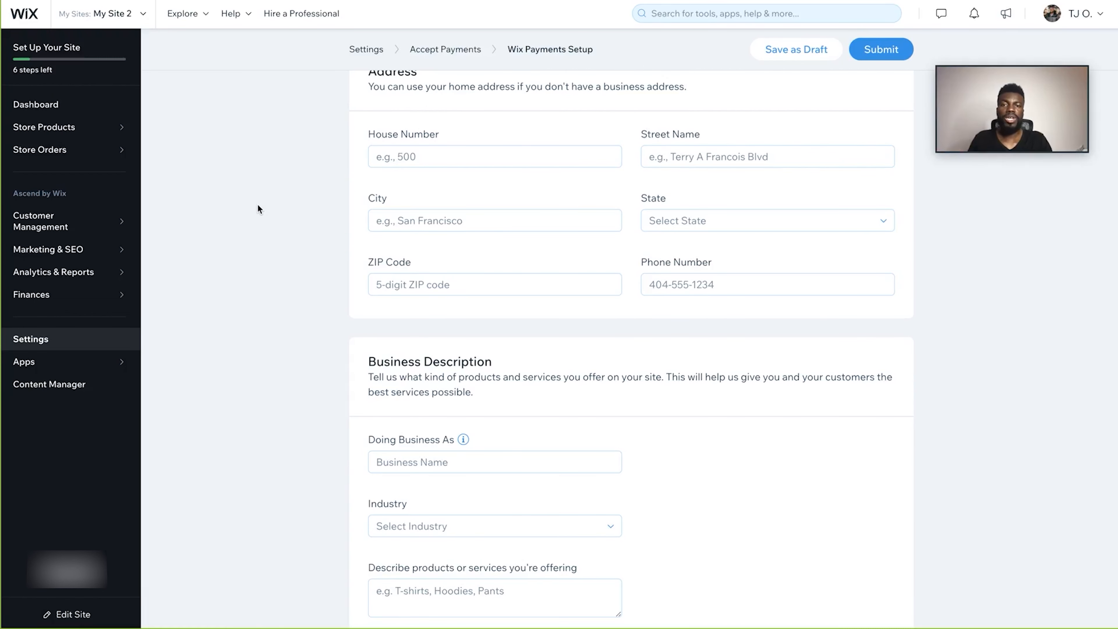
Go from the site editor to the site dashboard and open the store shipping settings.
mouse_move(264, 1)
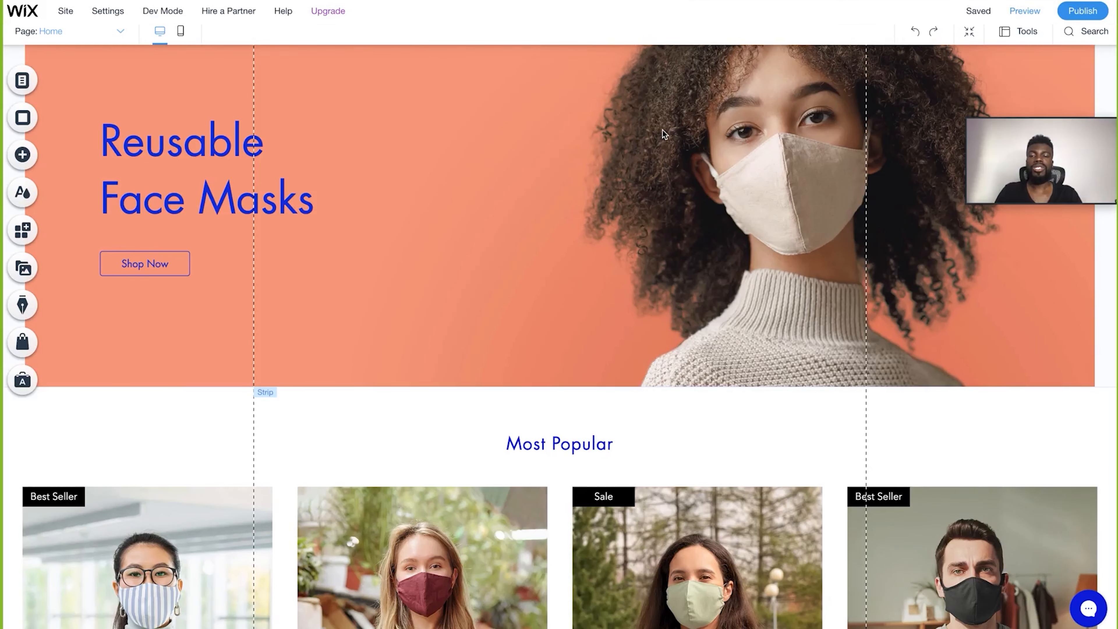
left_click(107, 10)
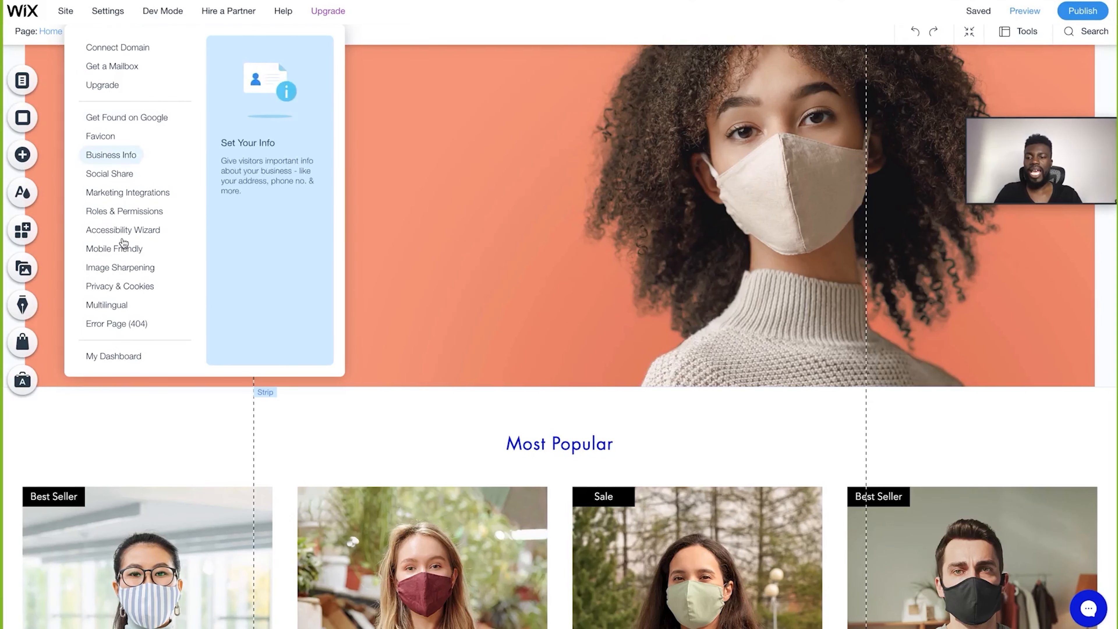
left_click(113, 355)
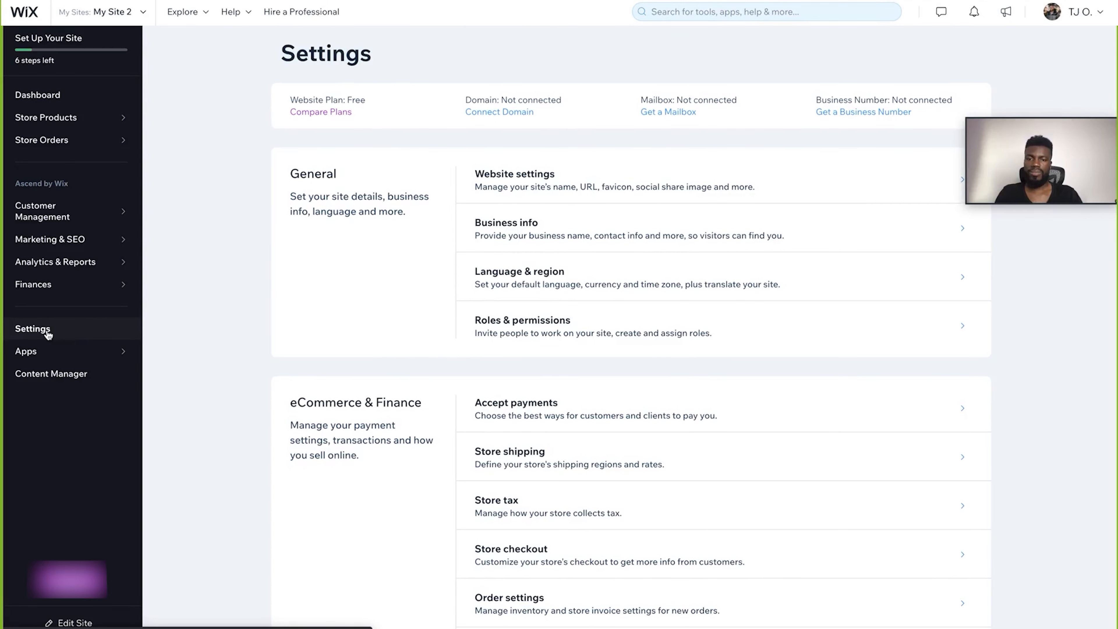
left_click(37, 95)
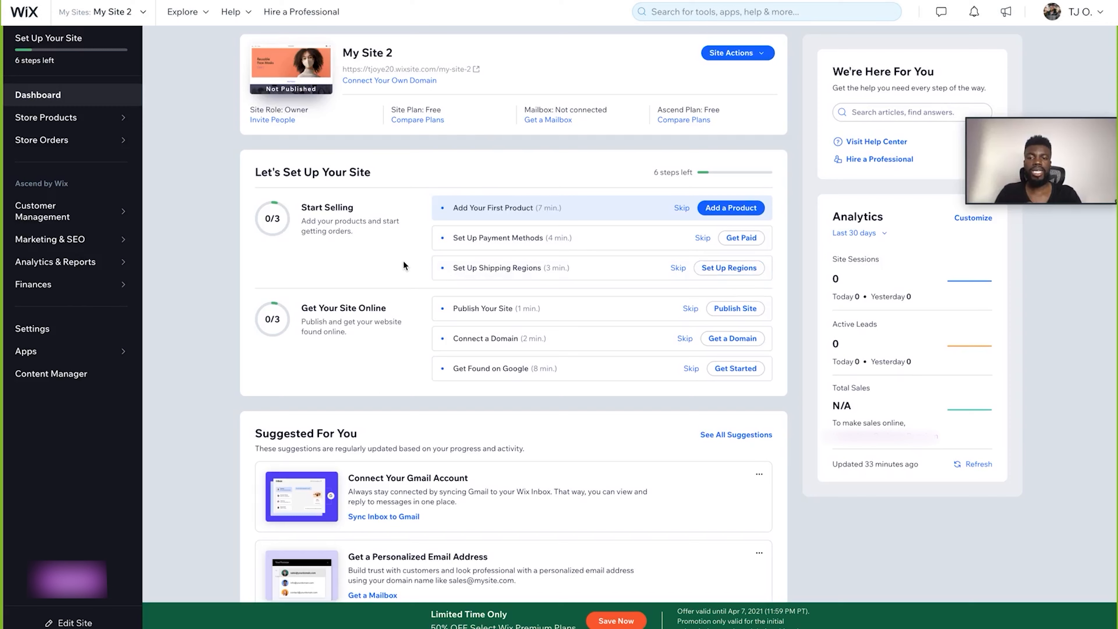
left_click(46, 330)
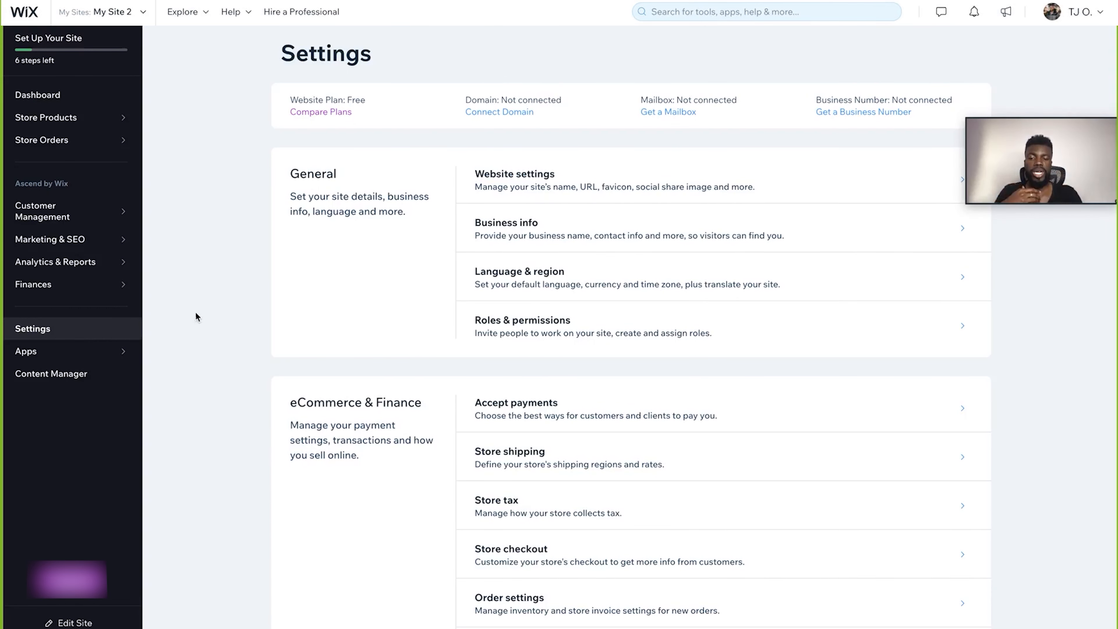
scroll(397, 476, "down", 4)
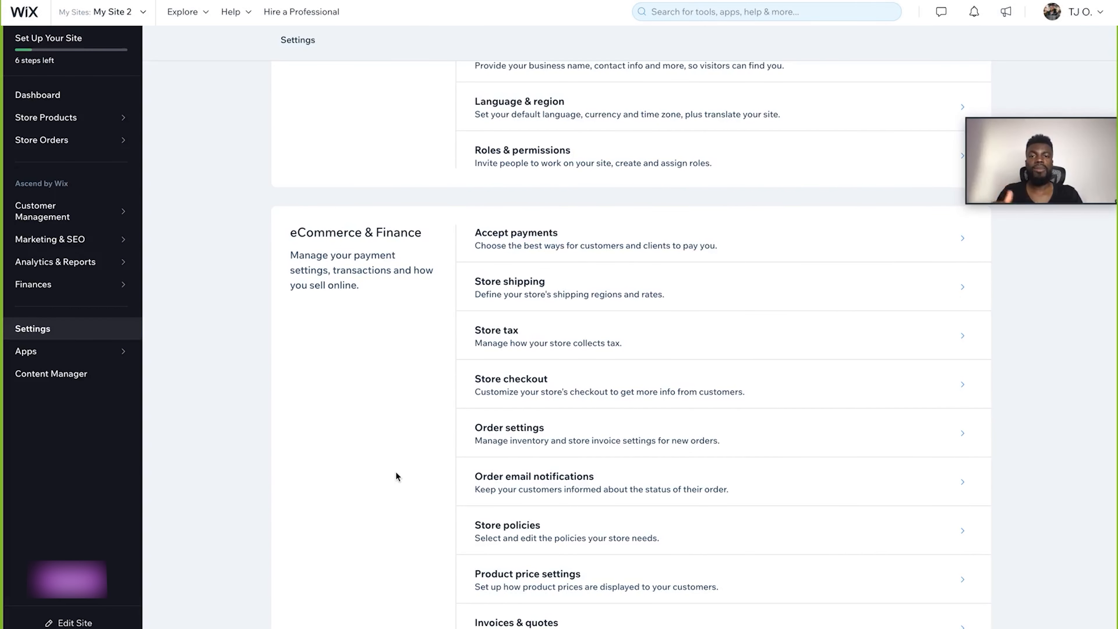
scroll(395, 471, "down", 1)
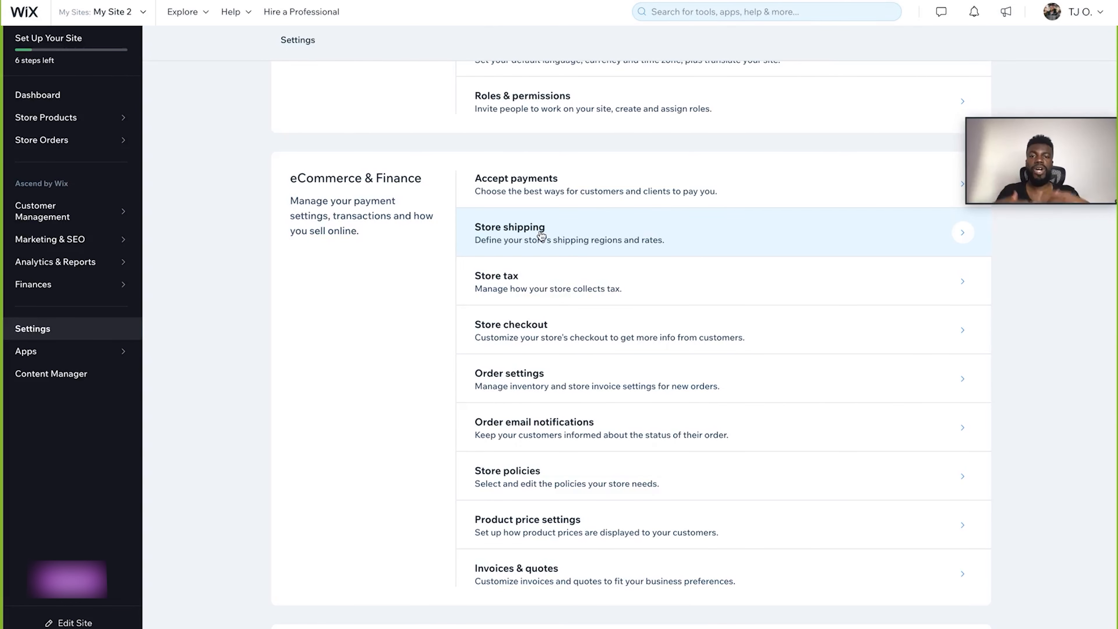
left_click(523, 236)
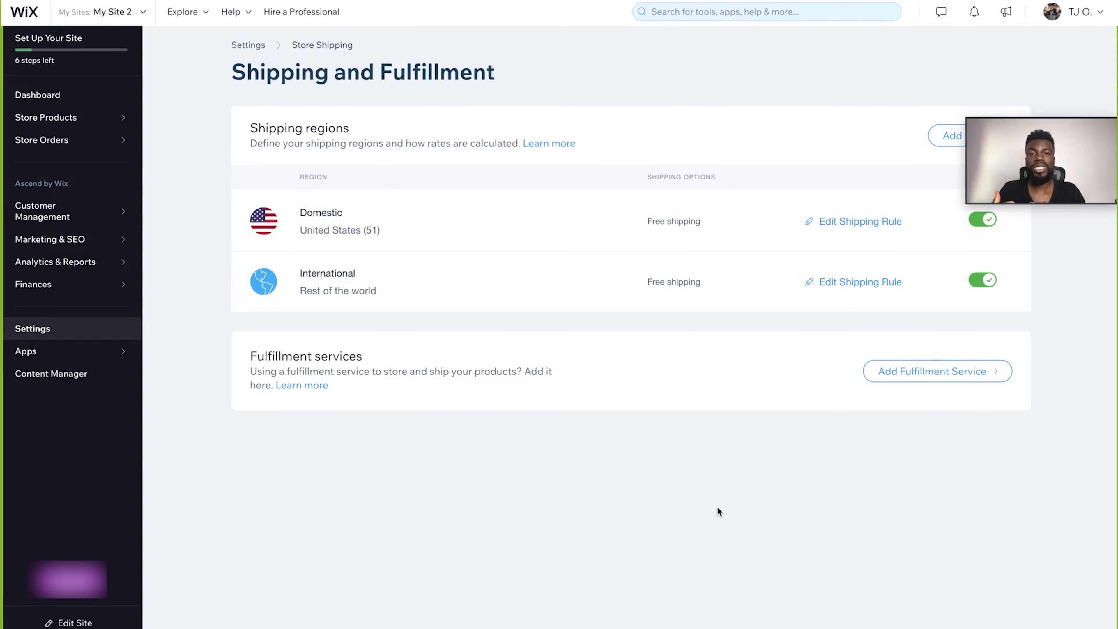
Open the fulfillment services list and examine the Envia Shipping Solution app's overview, rating and reviews.
left_click(942, 374)
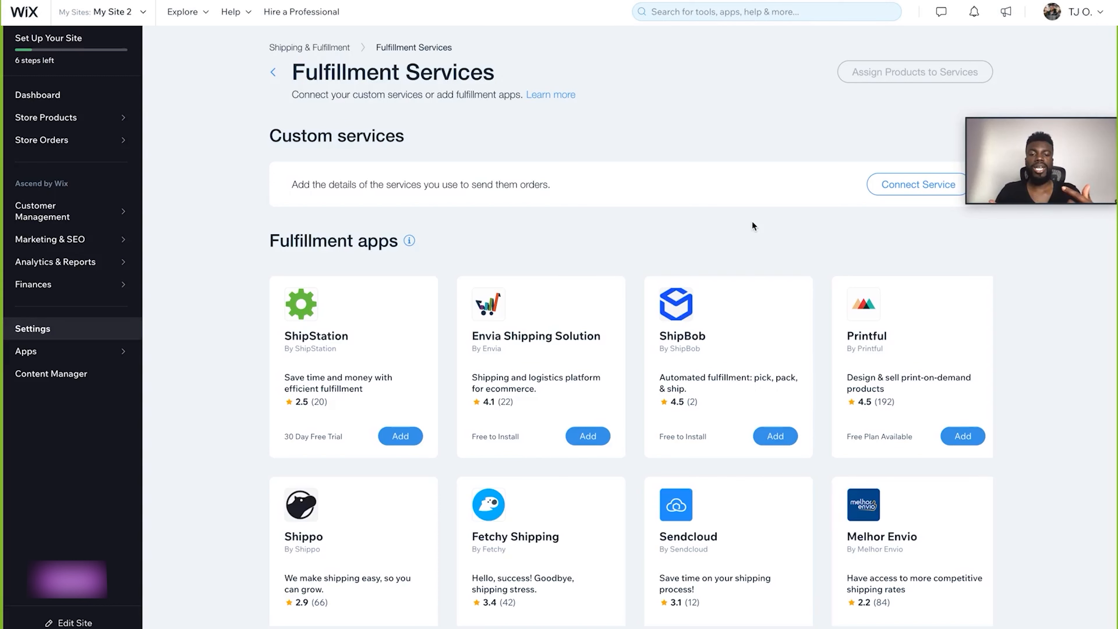
left_click(588, 434)
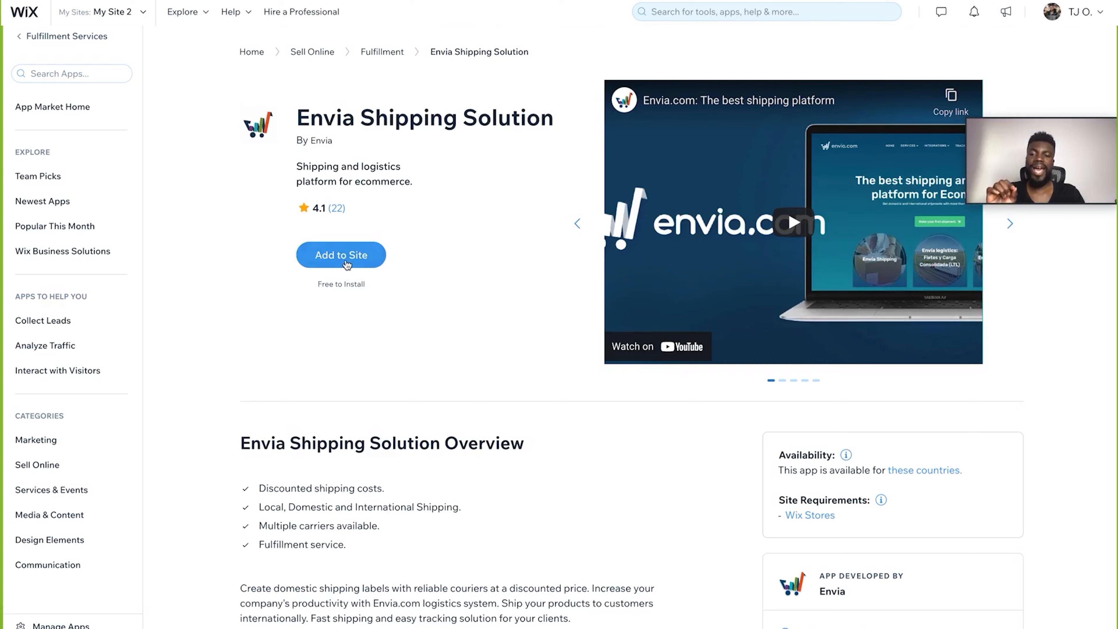
scroll(479, 339, "down", 4)
scroll(479, 341, "down", 5)
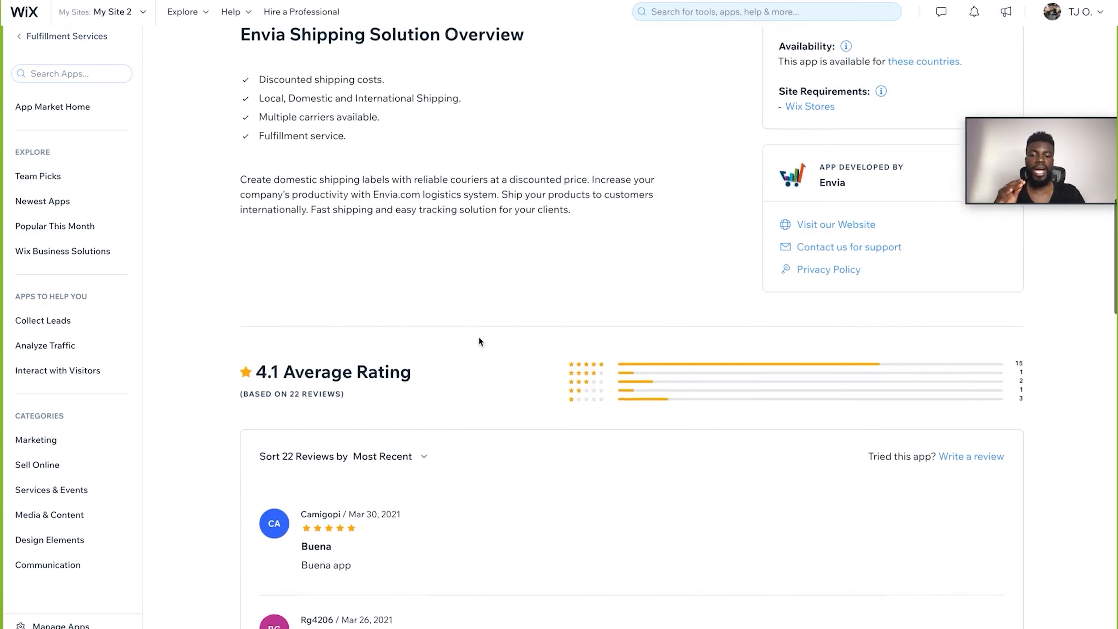
scroll(479, 342, "down", 4)
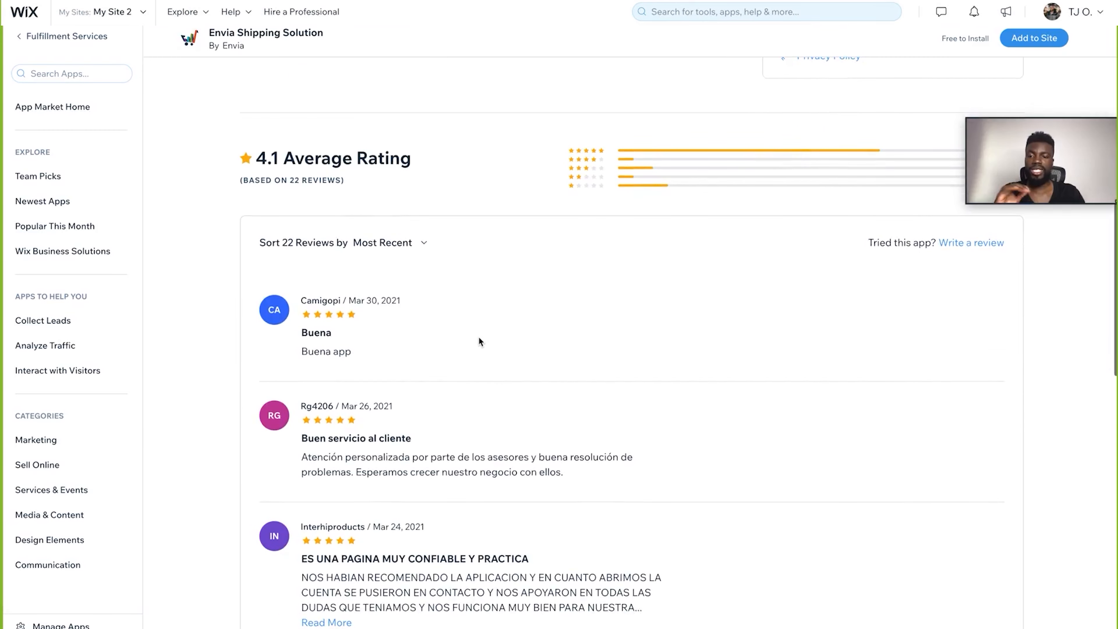
scroll(479, 341, "up", 3)
scroll(478, 337, "up", 10)
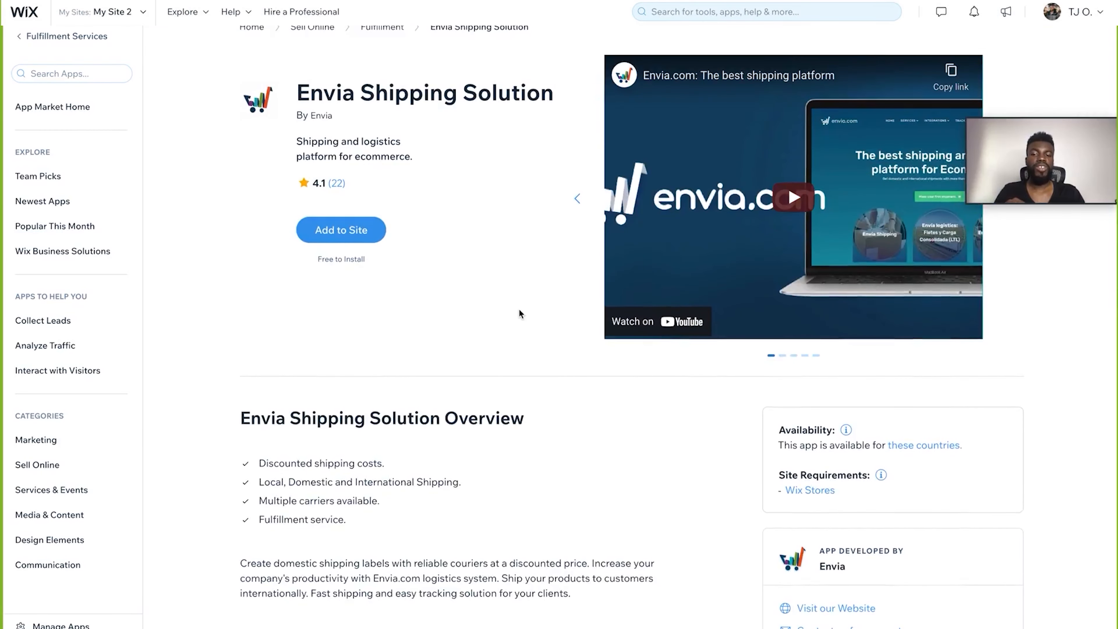
scroll(519, 309, "down", 8)
scroll(528, 414, "down", 1)
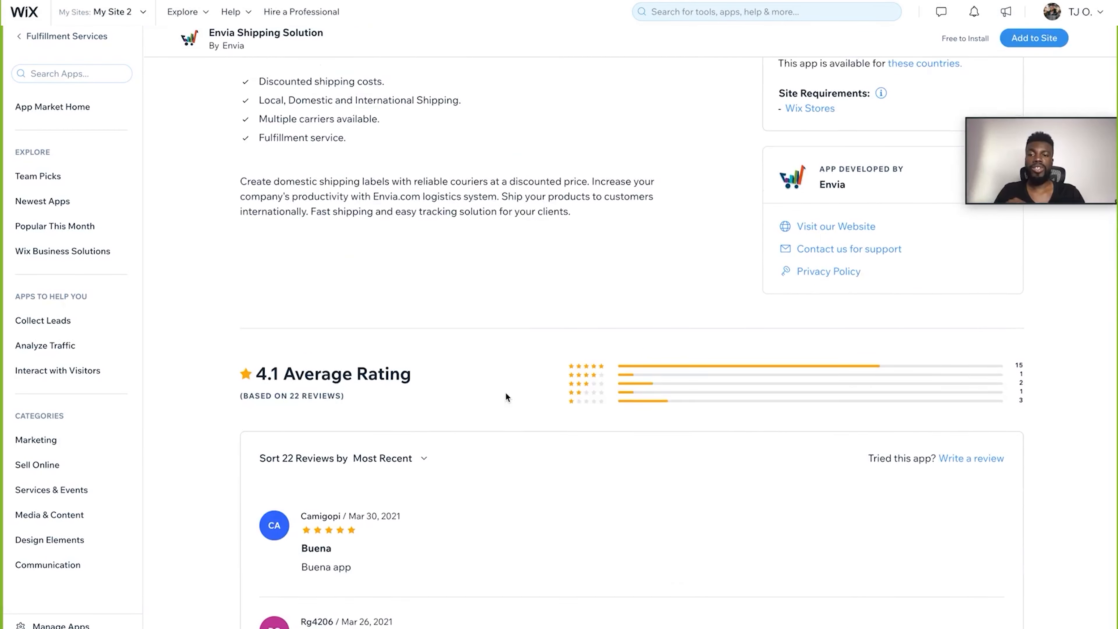
scroll(505, 392, "up", 9)
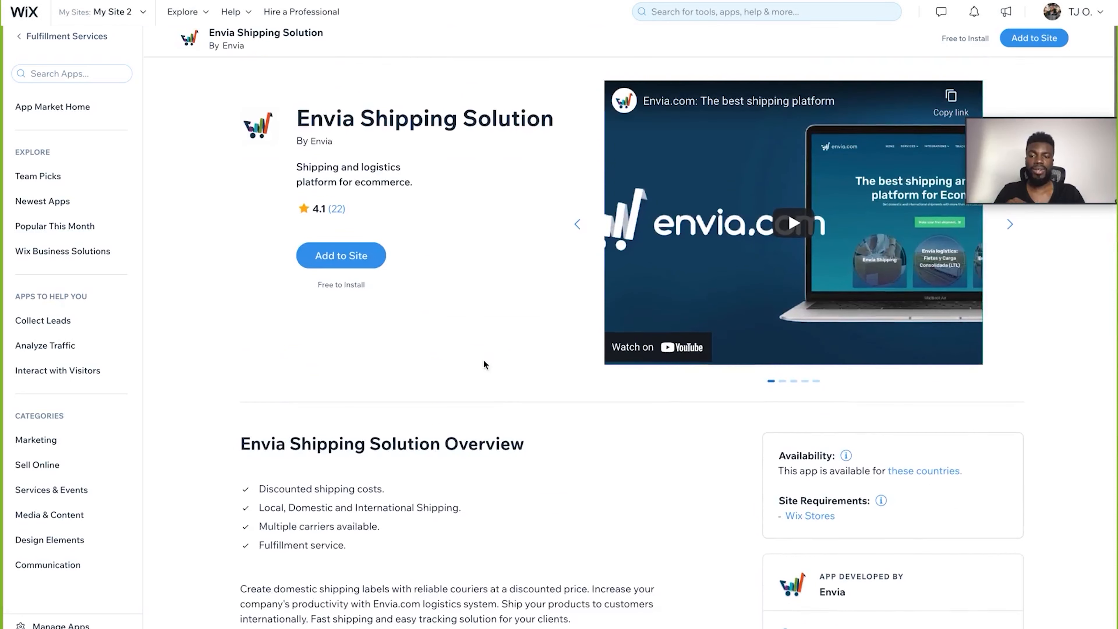
Add Envia Shipping Solution to the site, granting its requested permissions, and continue with connecting Envia.com to Wix.
left_click(355, 259)
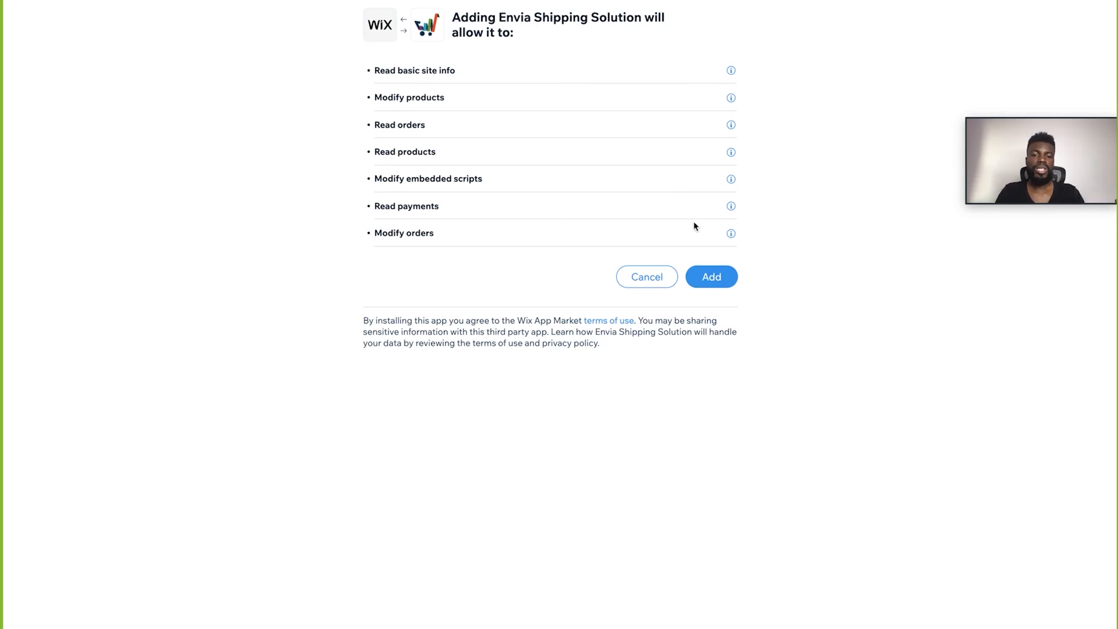
left_click(716, 277)
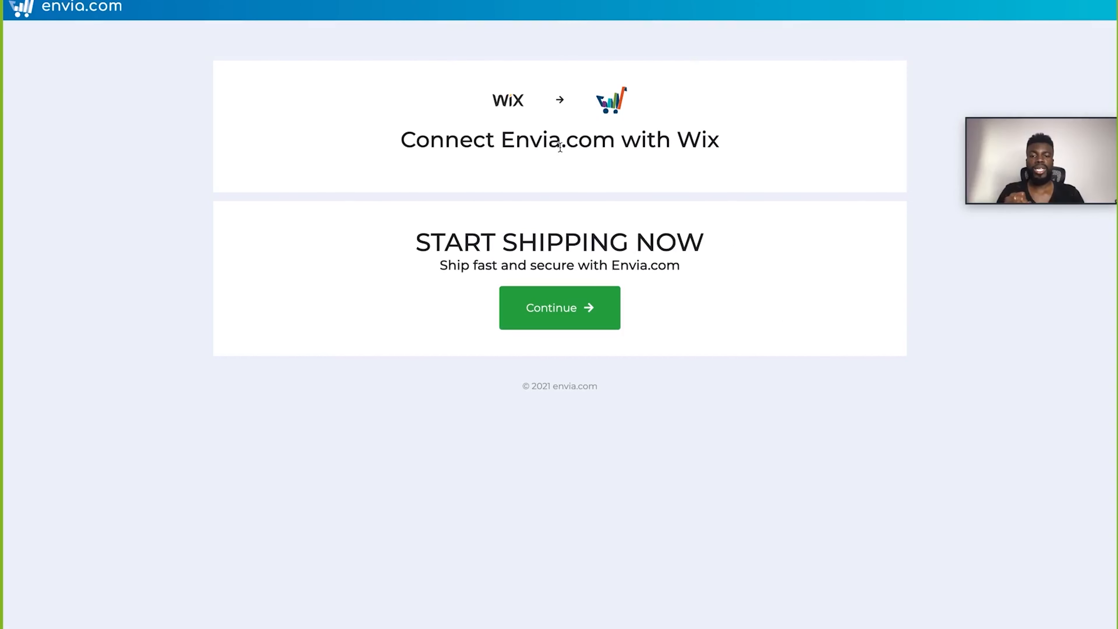
left_click(569, 311)
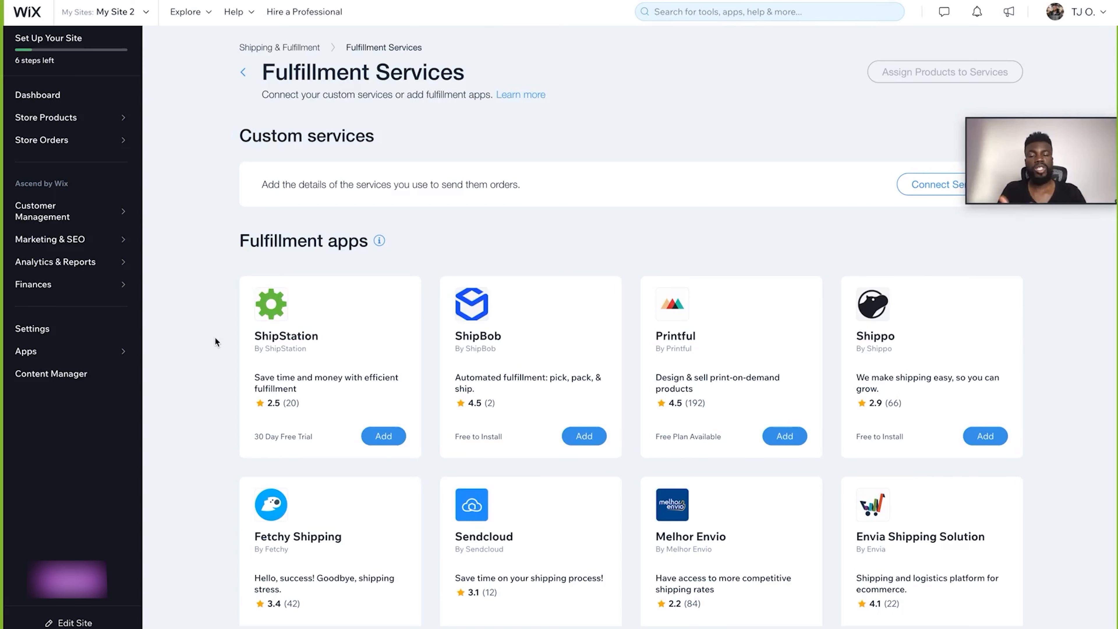
Open the store tax settings from the site settings.
left_click(52, 331)
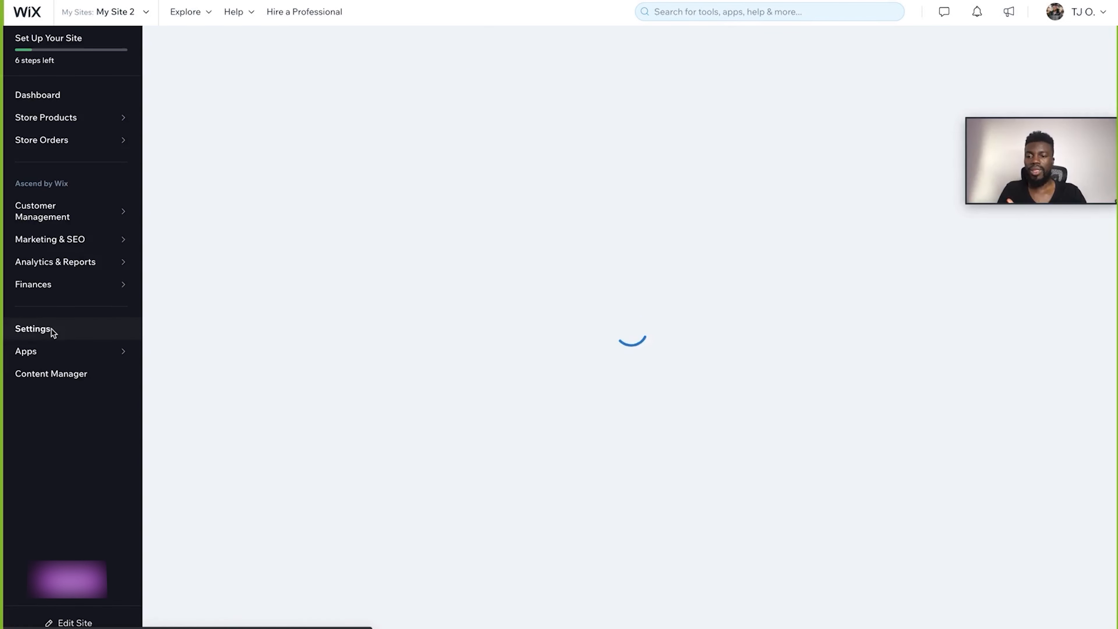
scroll(215, 415, "down", 3)
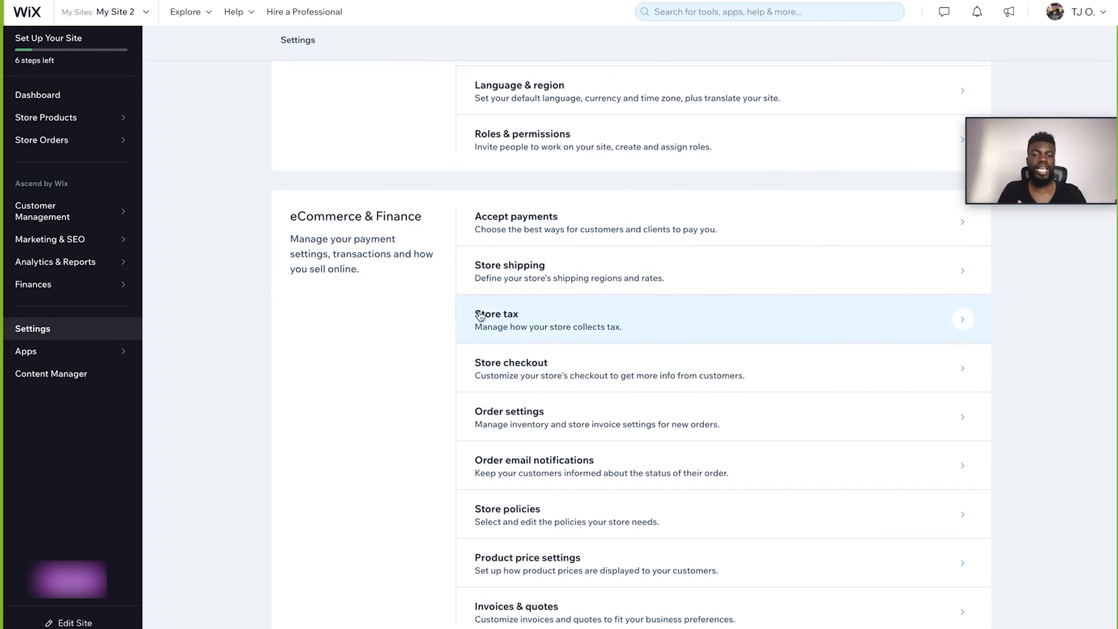
left_click(535, 322)
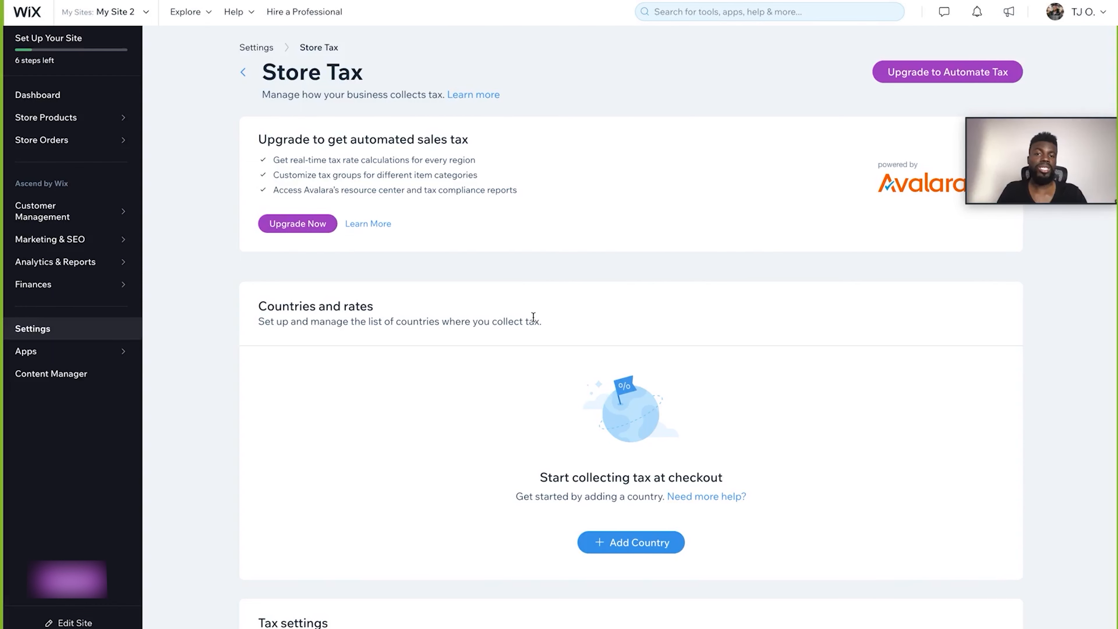
mouse_move(918, 78)
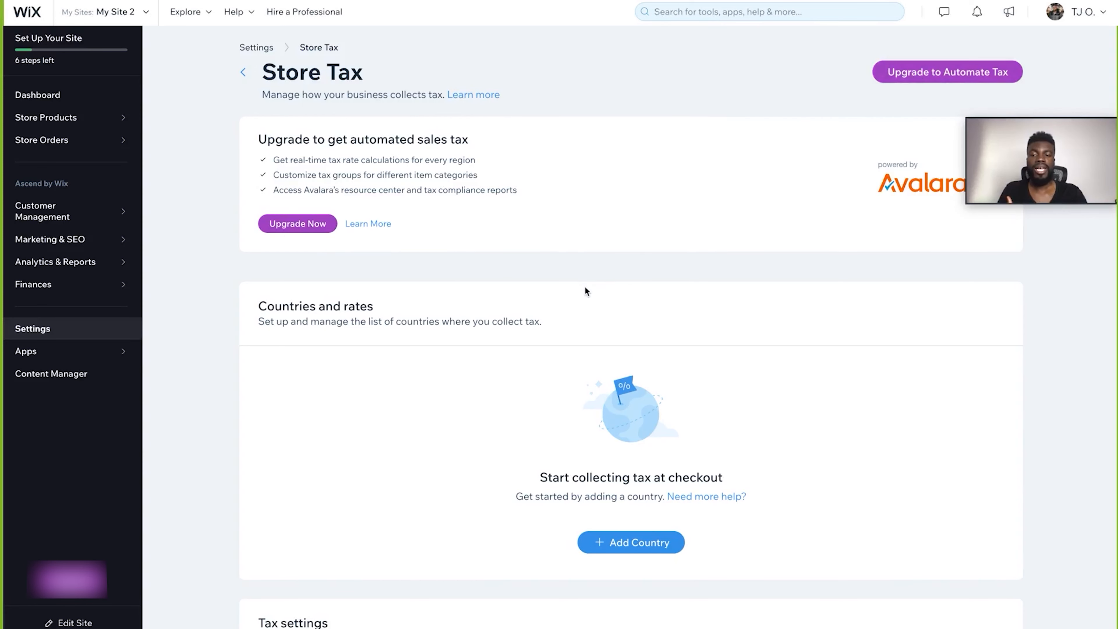
Start adding a country for tax collection, keeping United States and selecting Texas as the state.
scroll(584, 286, "down", 3)
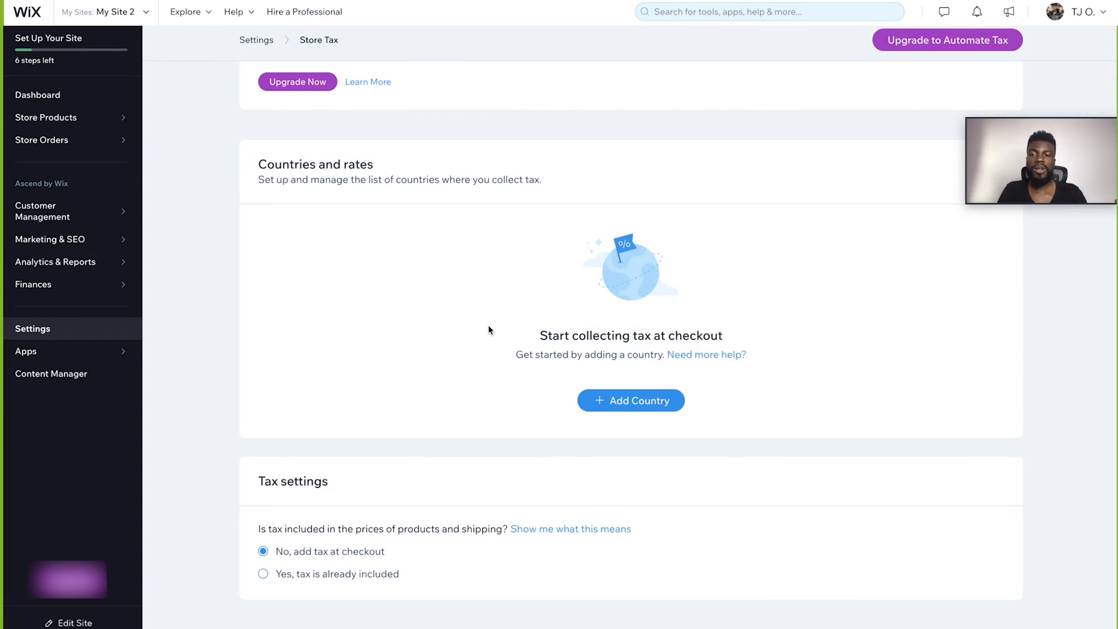
left_click(641, 403)
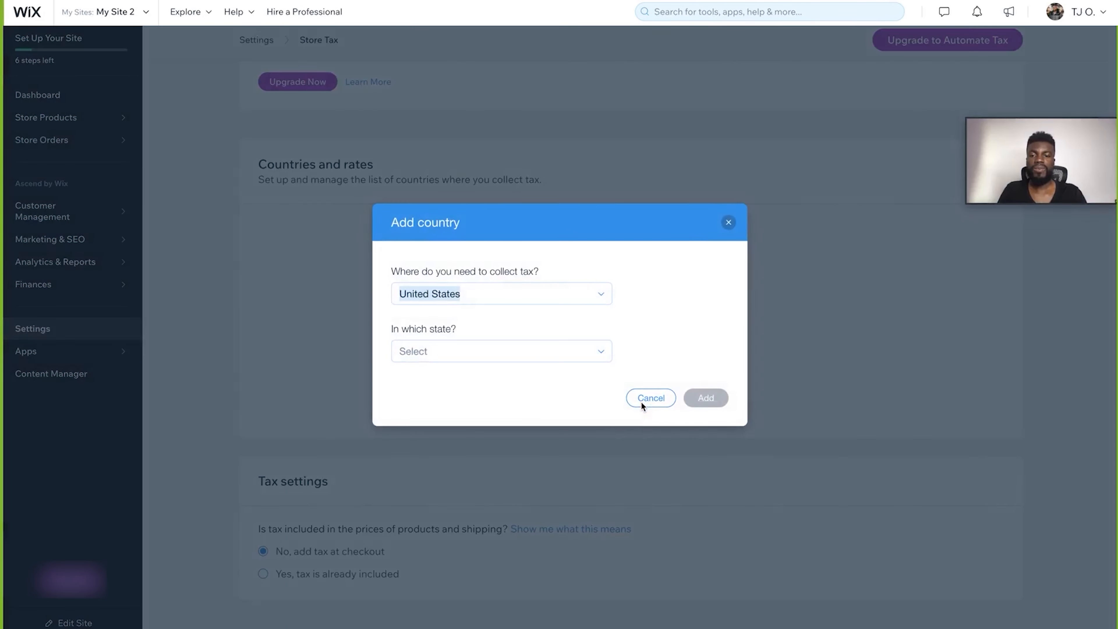
left_click(583, 357)
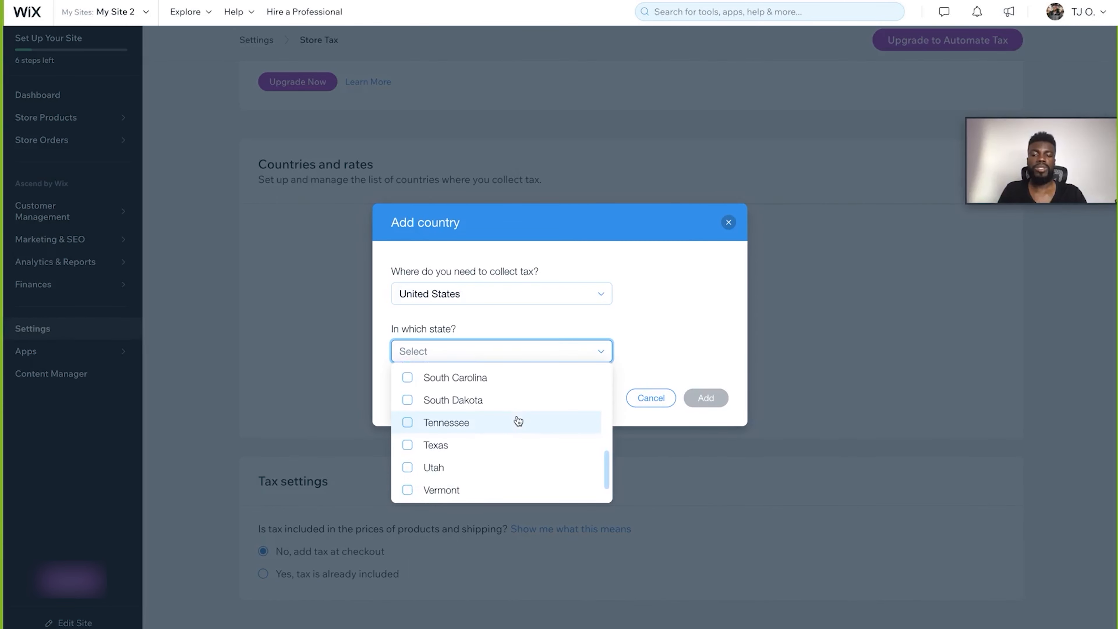
left_click(505, 449)
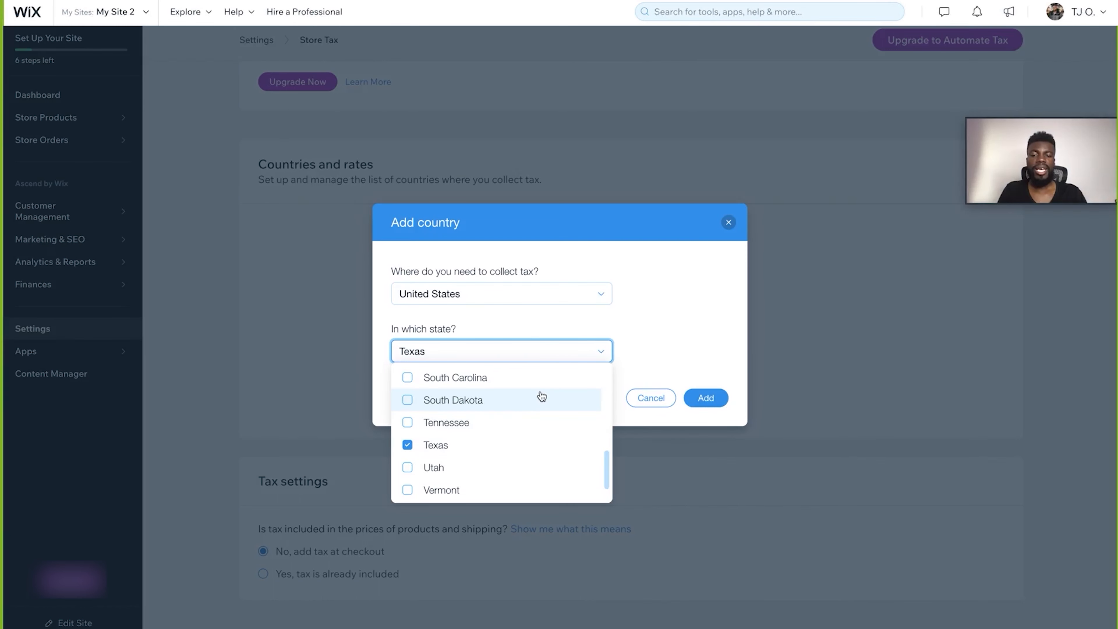
left_click(512, 398)
left_click(497, 378)
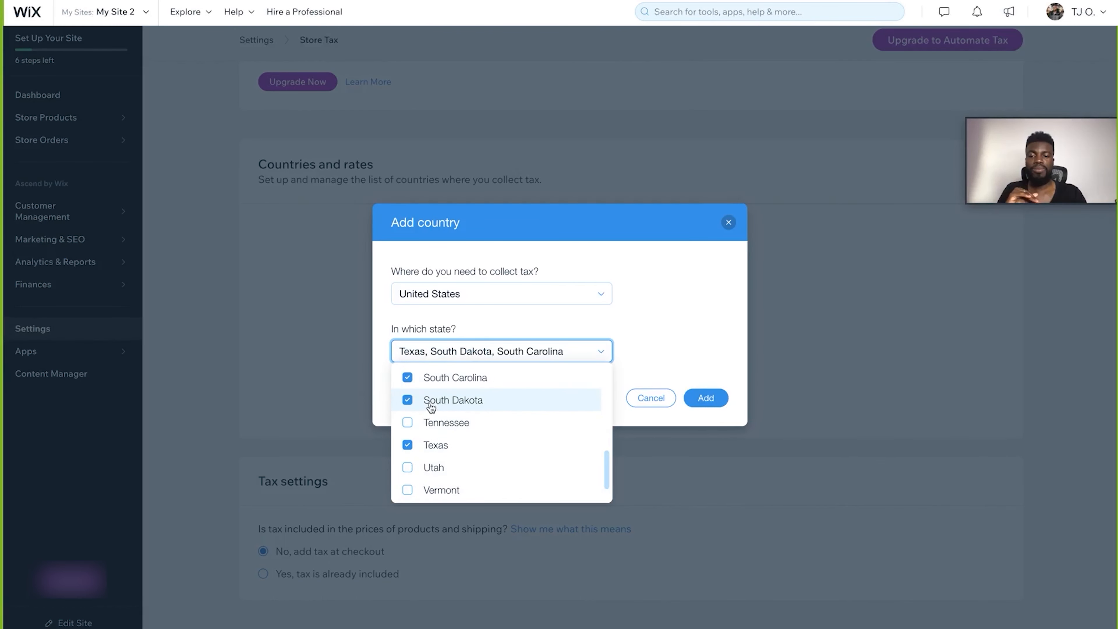
left_click(407, 400)
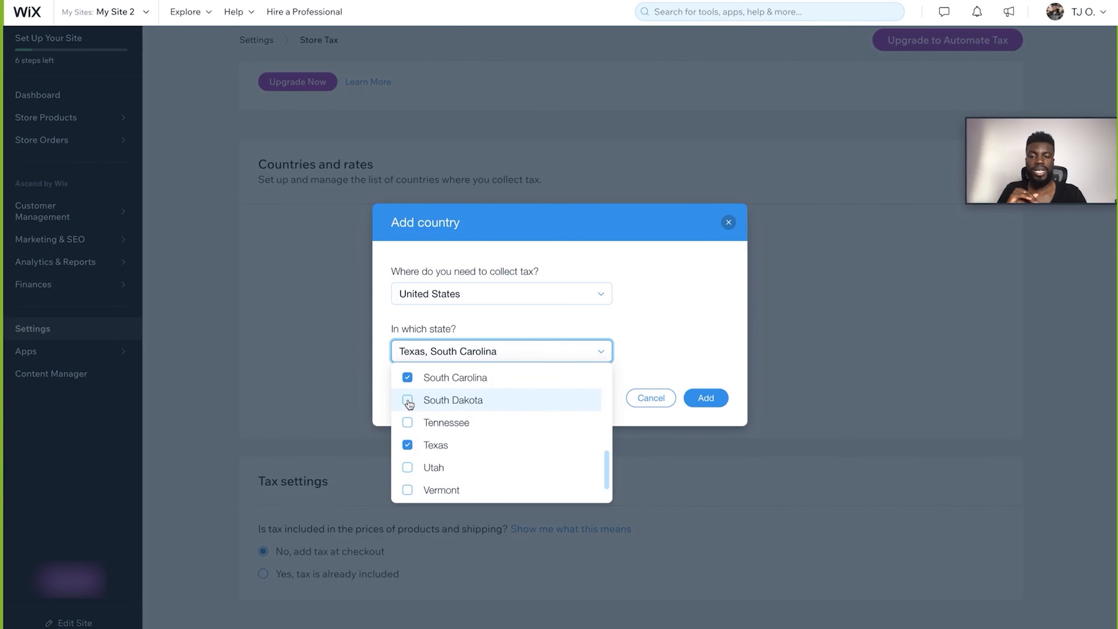
left_click(408, 378)
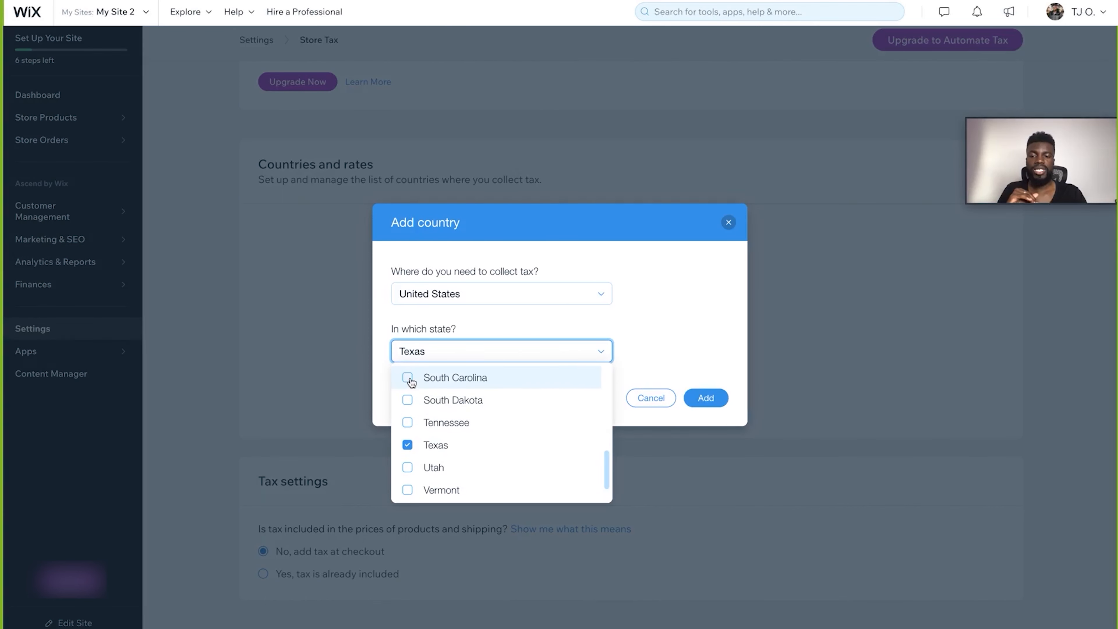
Add the Texas tax region with a rate of 8.25%, enable tax on shipping and save it.
left_click(656, 352)
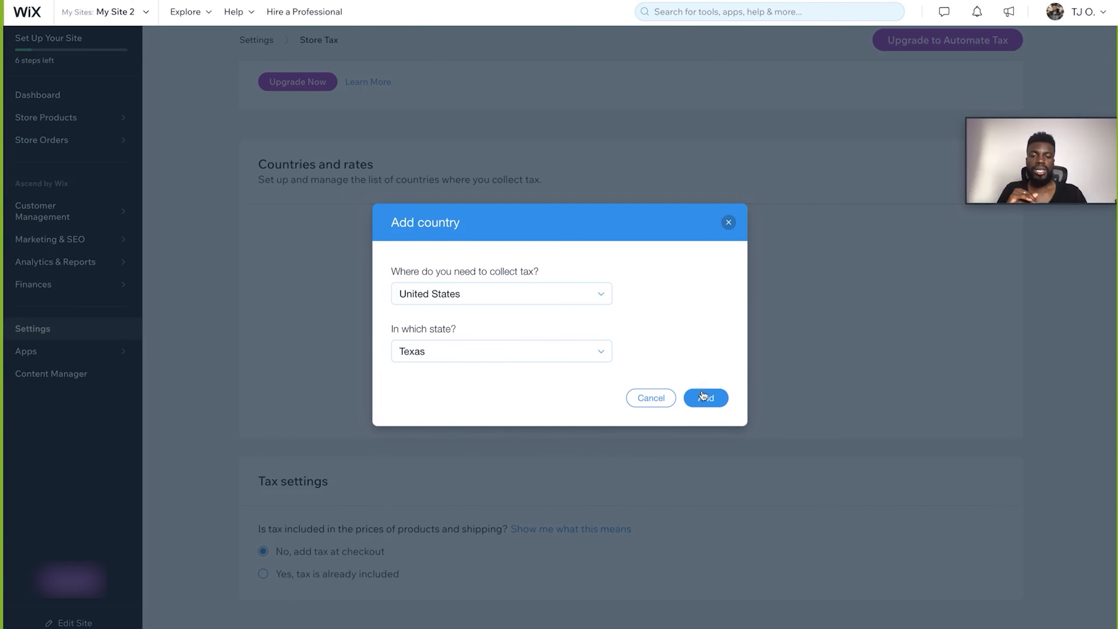
left_click(705, 398)
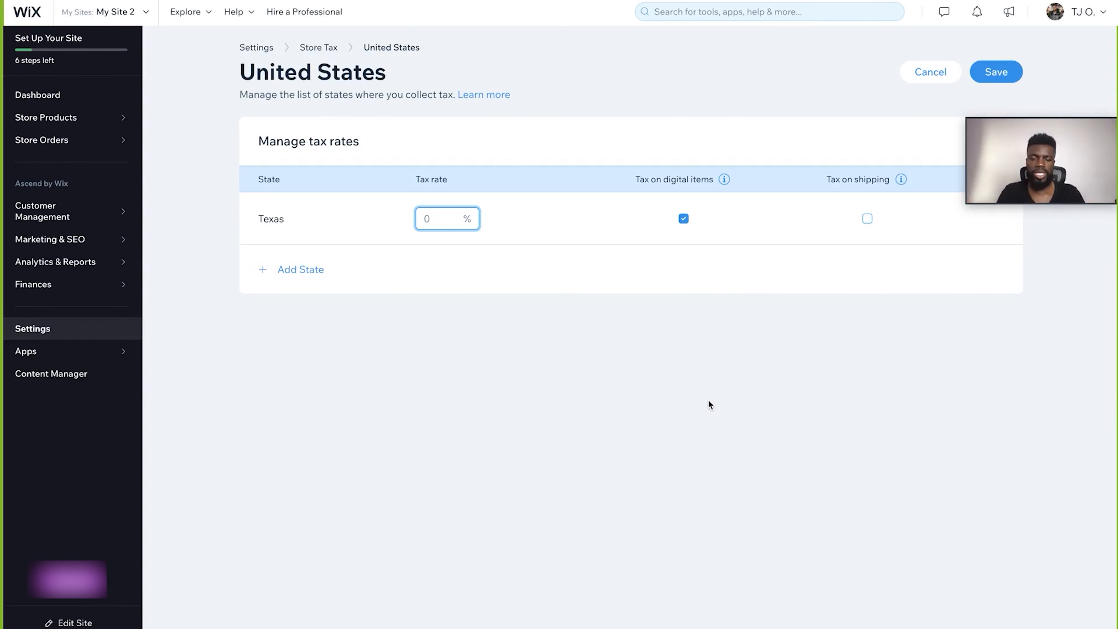
type("8.25")
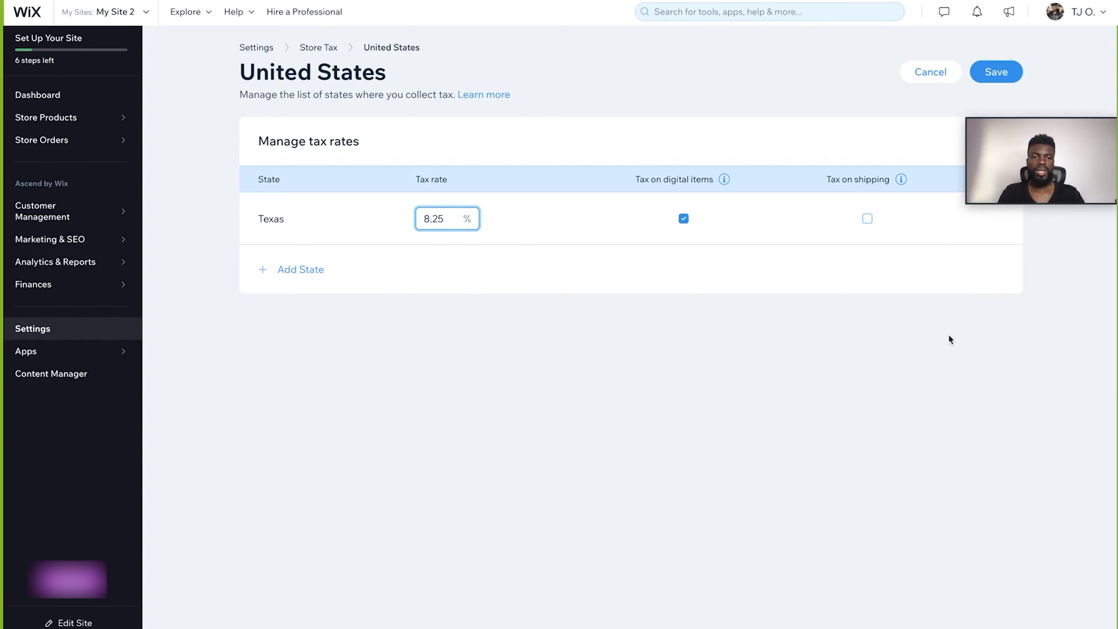
left_click(867, 219)
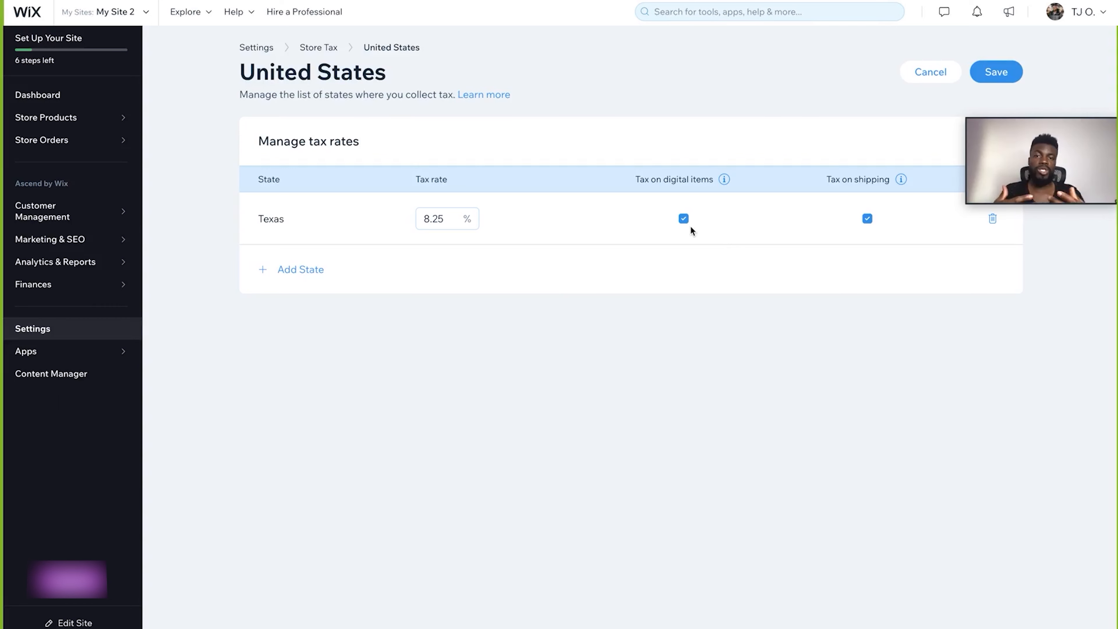
left_click(997, 73)
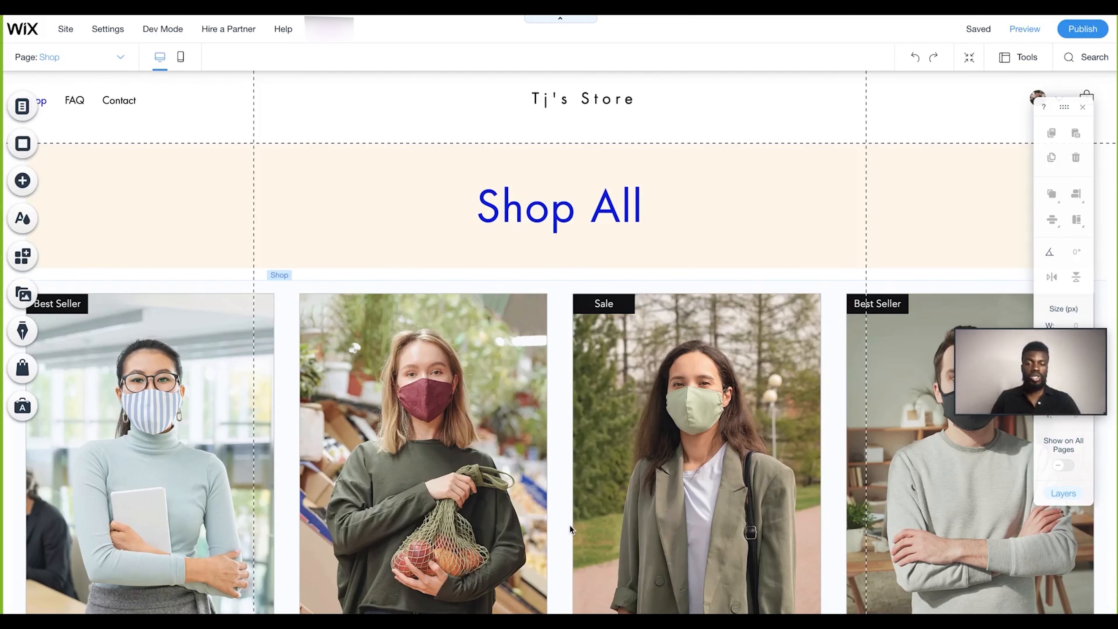
Open product management from the Shop page's product gallery and go to the subscription section of the product with SKU 005.
left_click(652, 393)
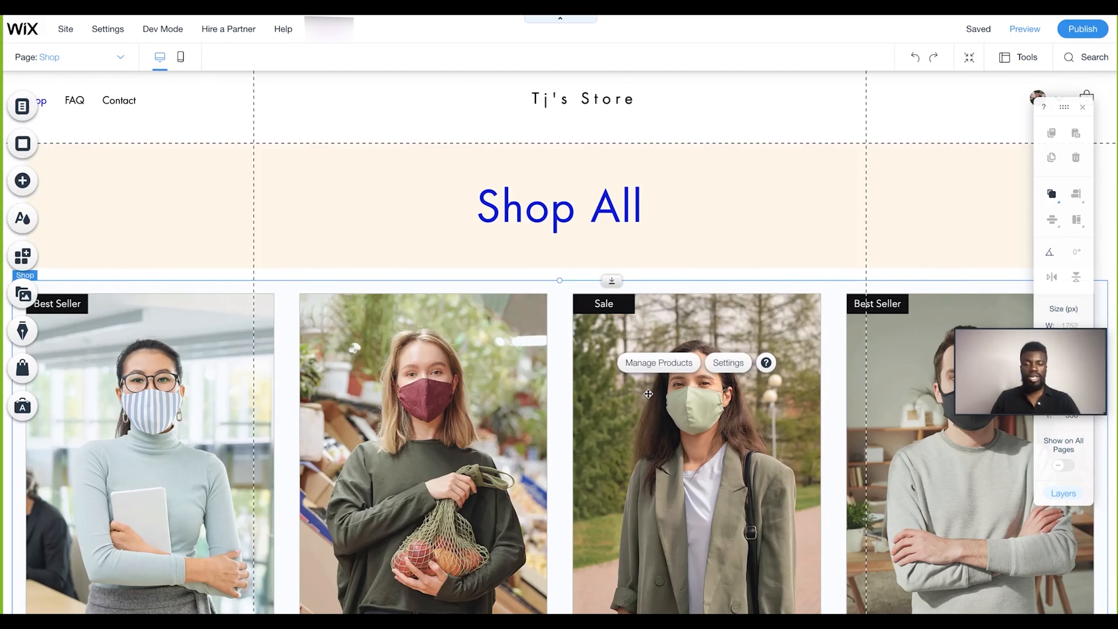
left_click(663, 365)
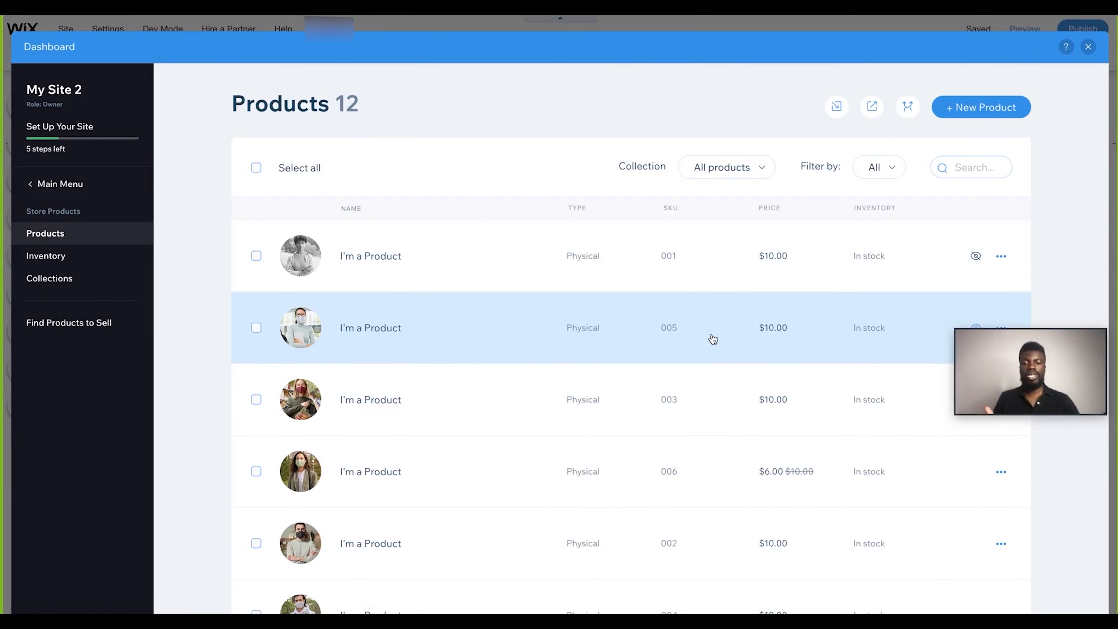
left_click(713, 338)
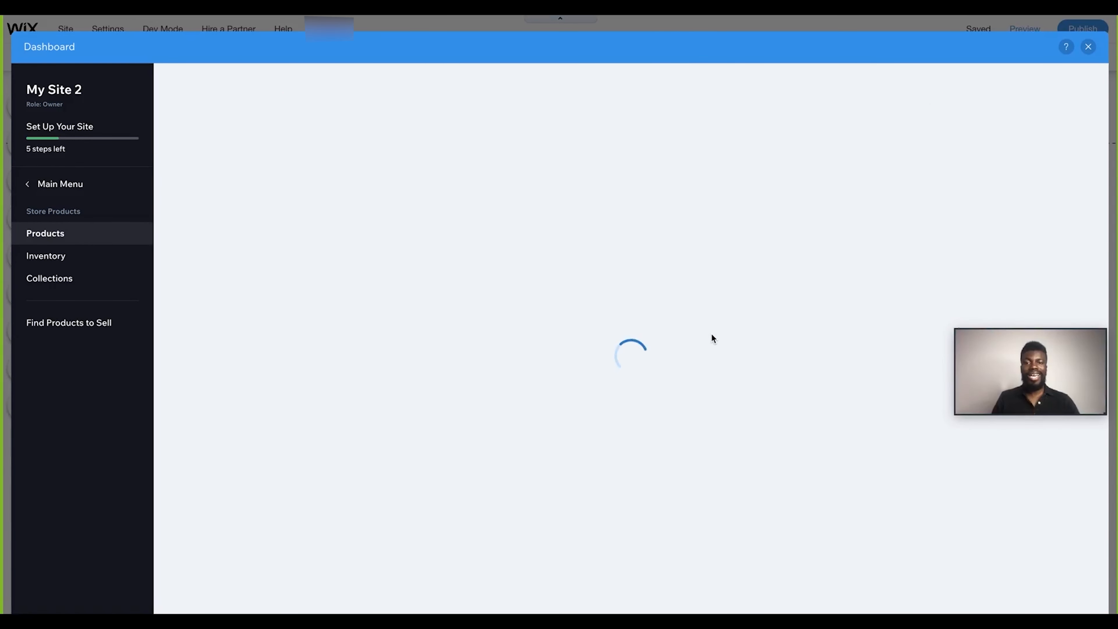
scroll(712, 335, "down", 5)
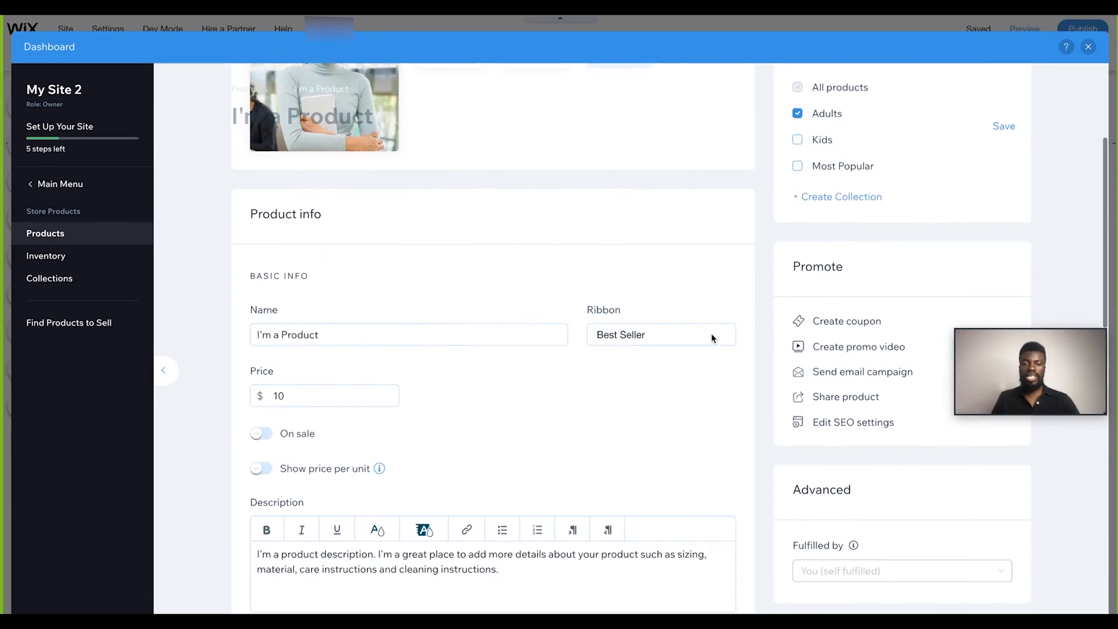
scroll(711, 334, "down", 12)
scroll(713, 339, "down", 9)
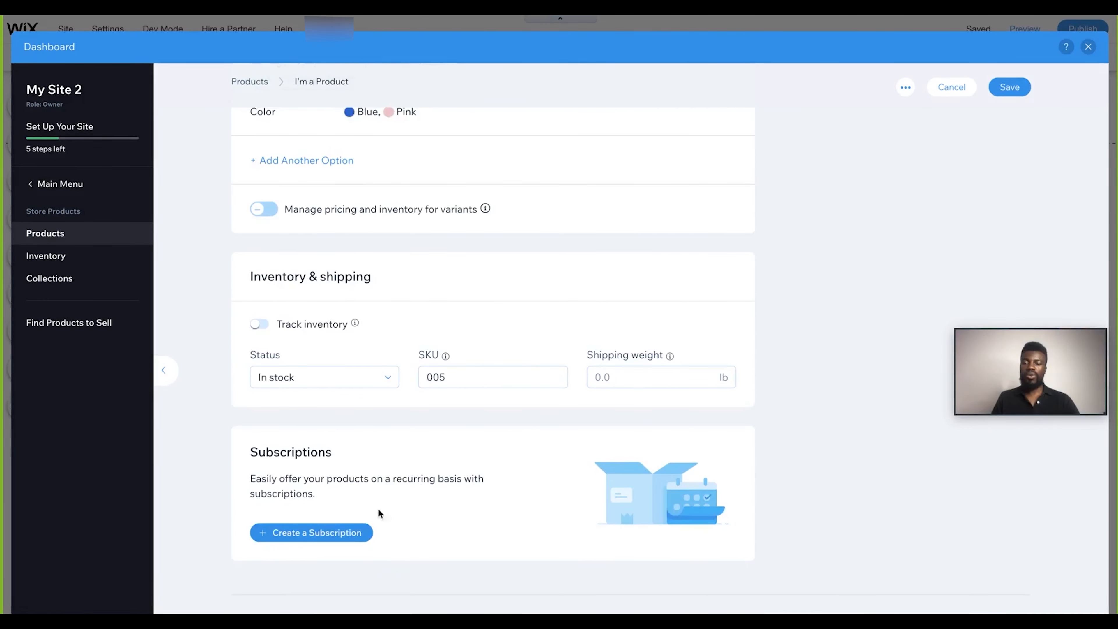
Examine the product's subscription form with its frequency options and the Weekly durations, discard it and return to the Shop page in the editor.
left_click(313, 534)
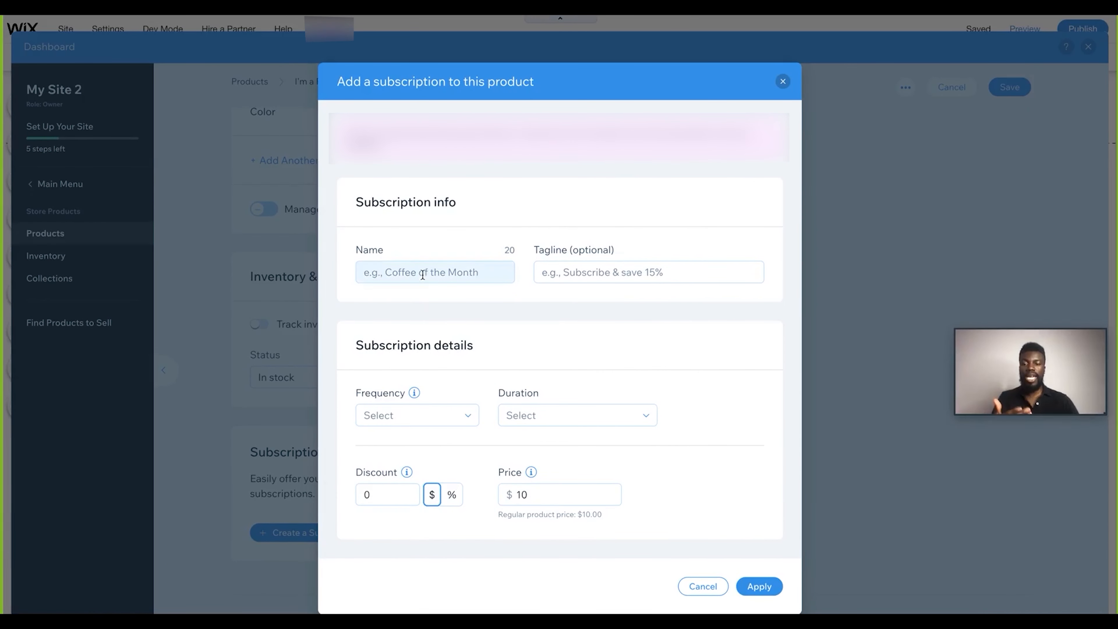
left_click(432, 416)
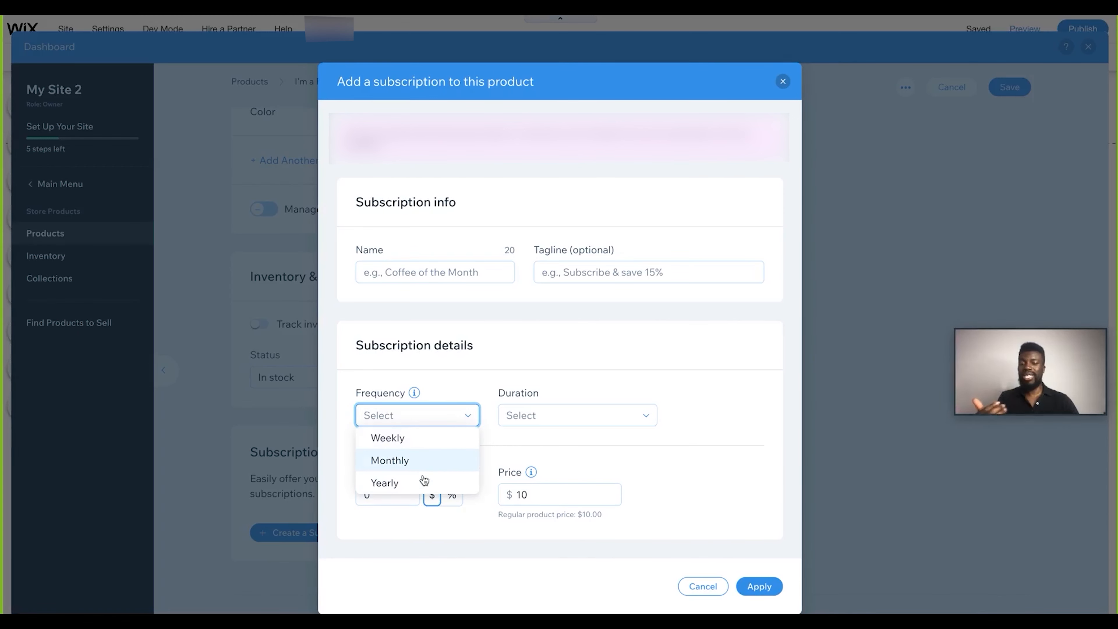
left_click(443, 447)
left_click(544, 416)
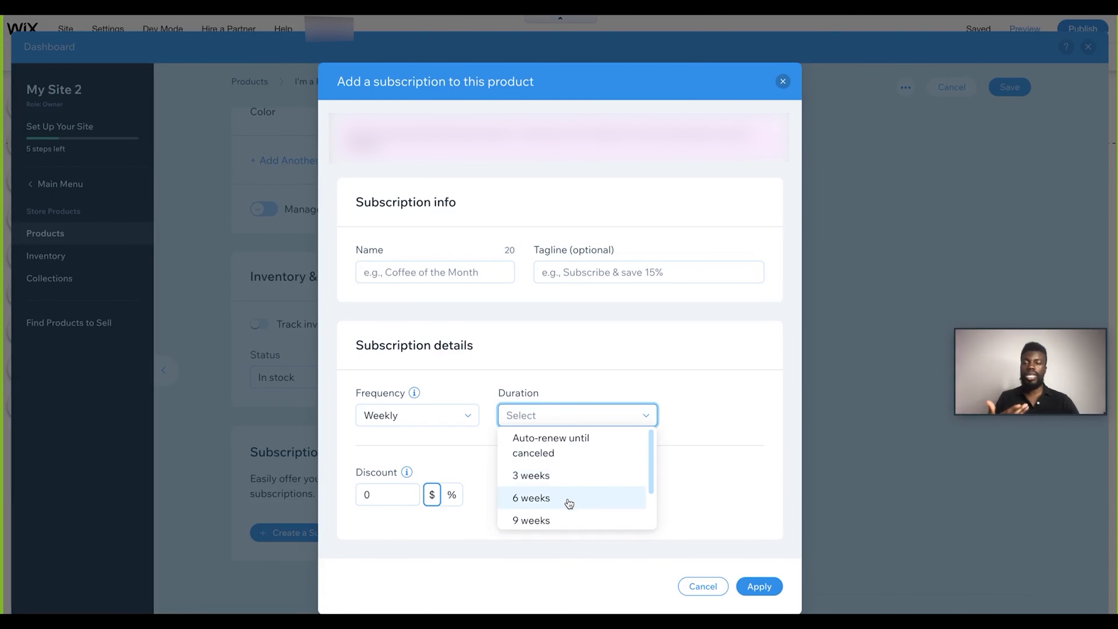
left_click(491, 368)
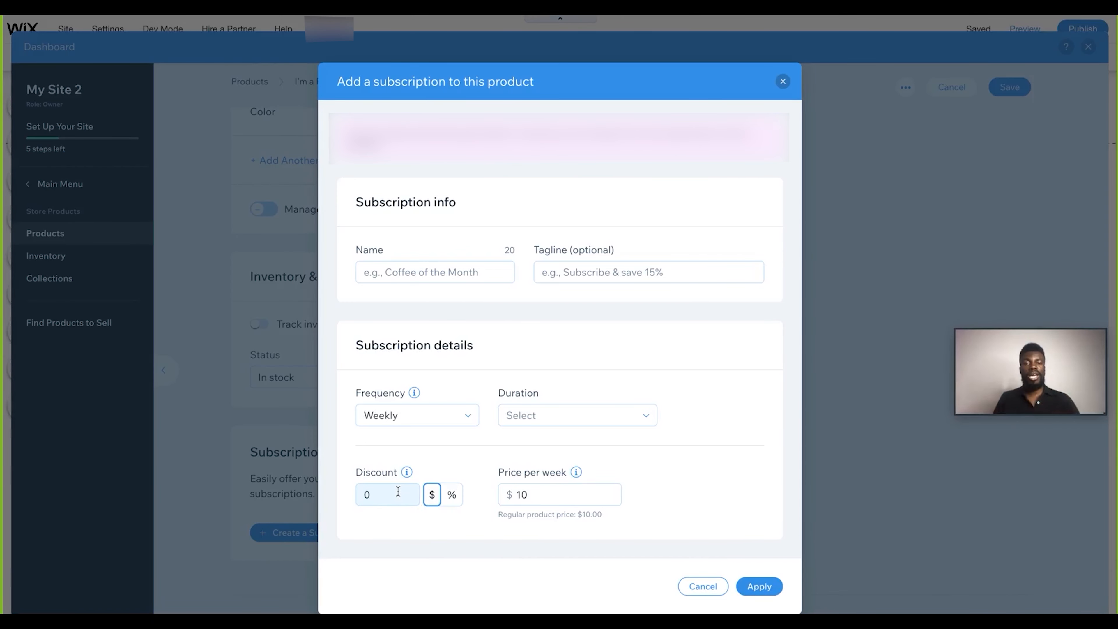
left_click(697, 588)
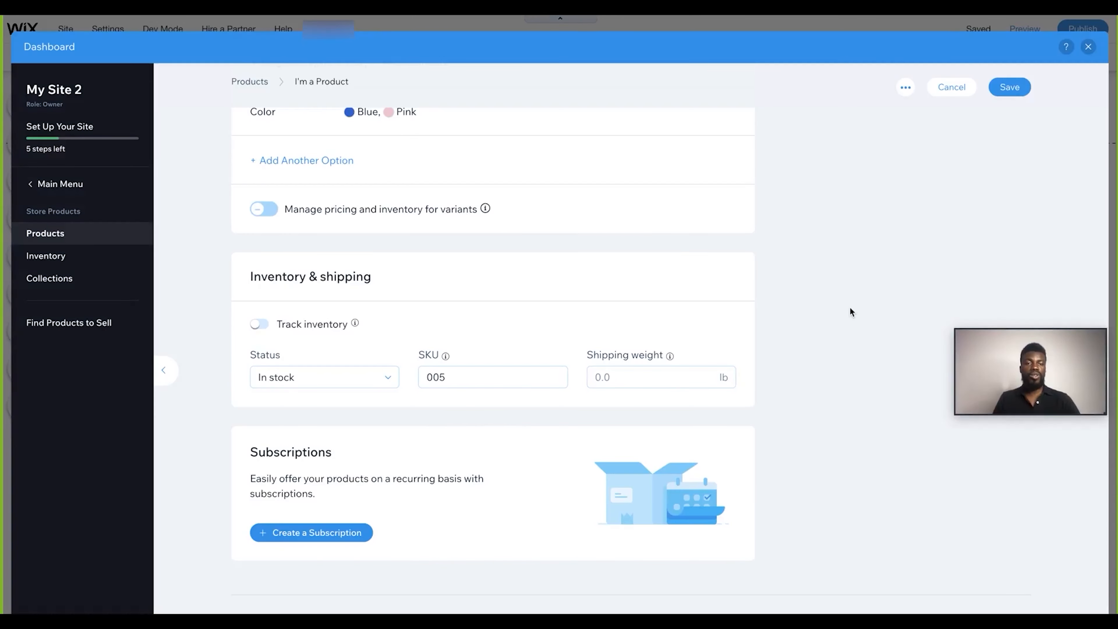
left_click(1087, 47)
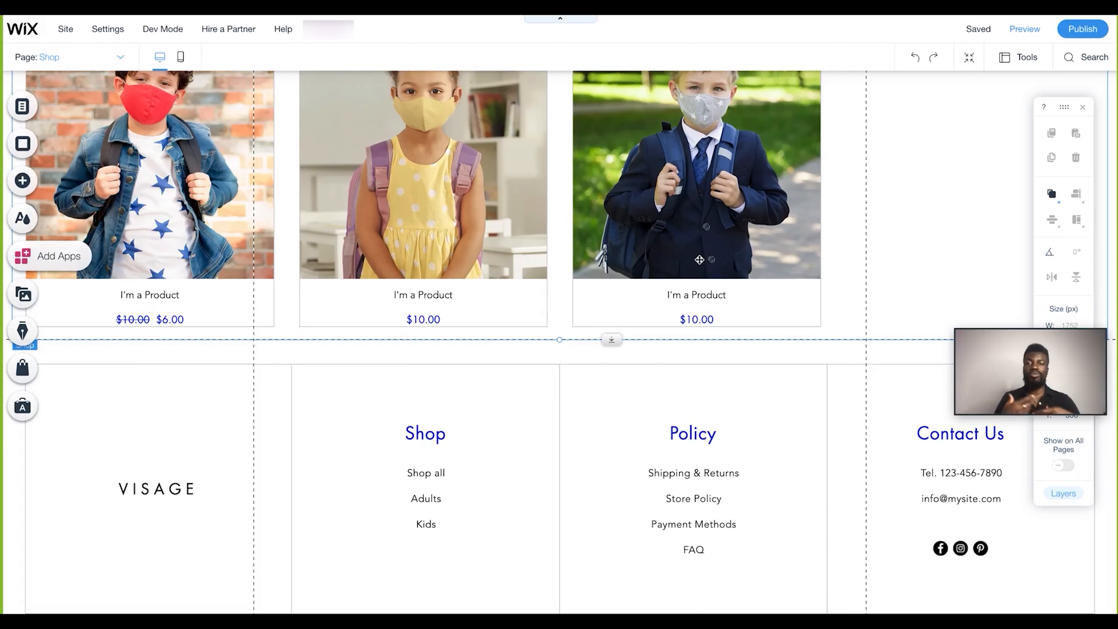
scroll(700, 261, "up", 15)
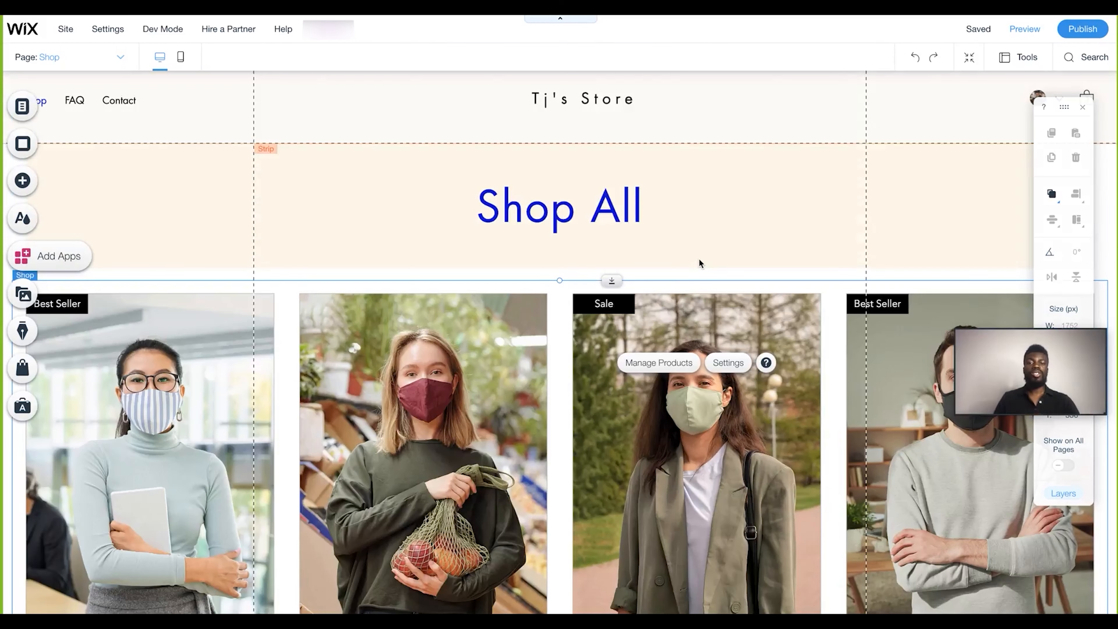